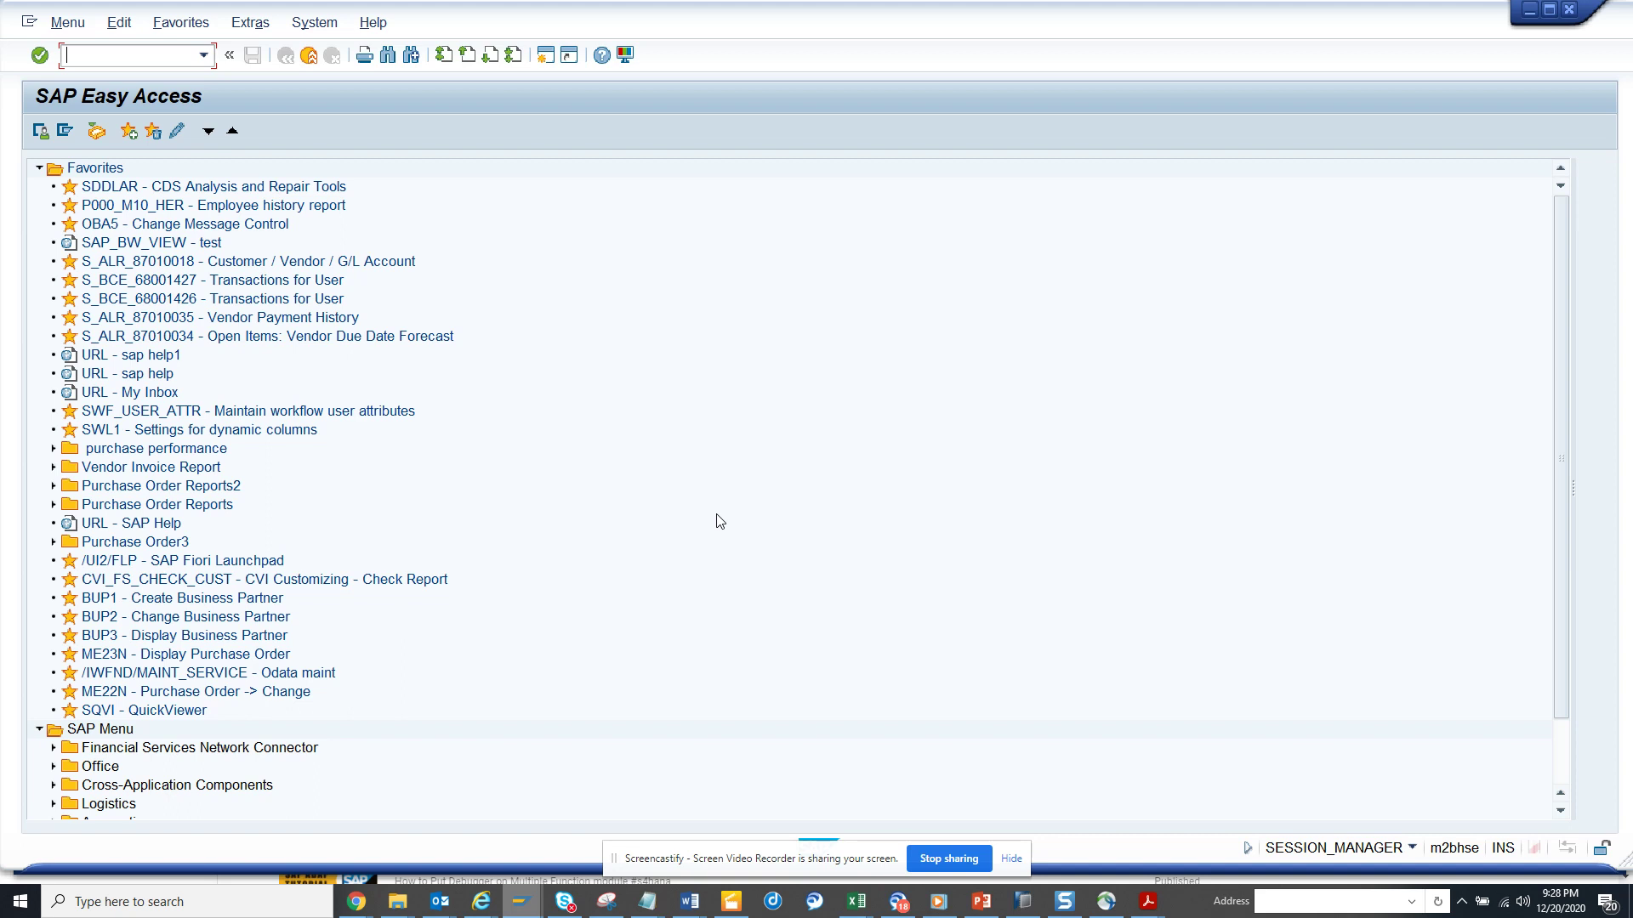
- Enter transaction /npftc in the SAP Easy Access command field
type("/npftc")
- Run PFTC with task type Workflow Template and task zst11_cc_cha
key("Return")
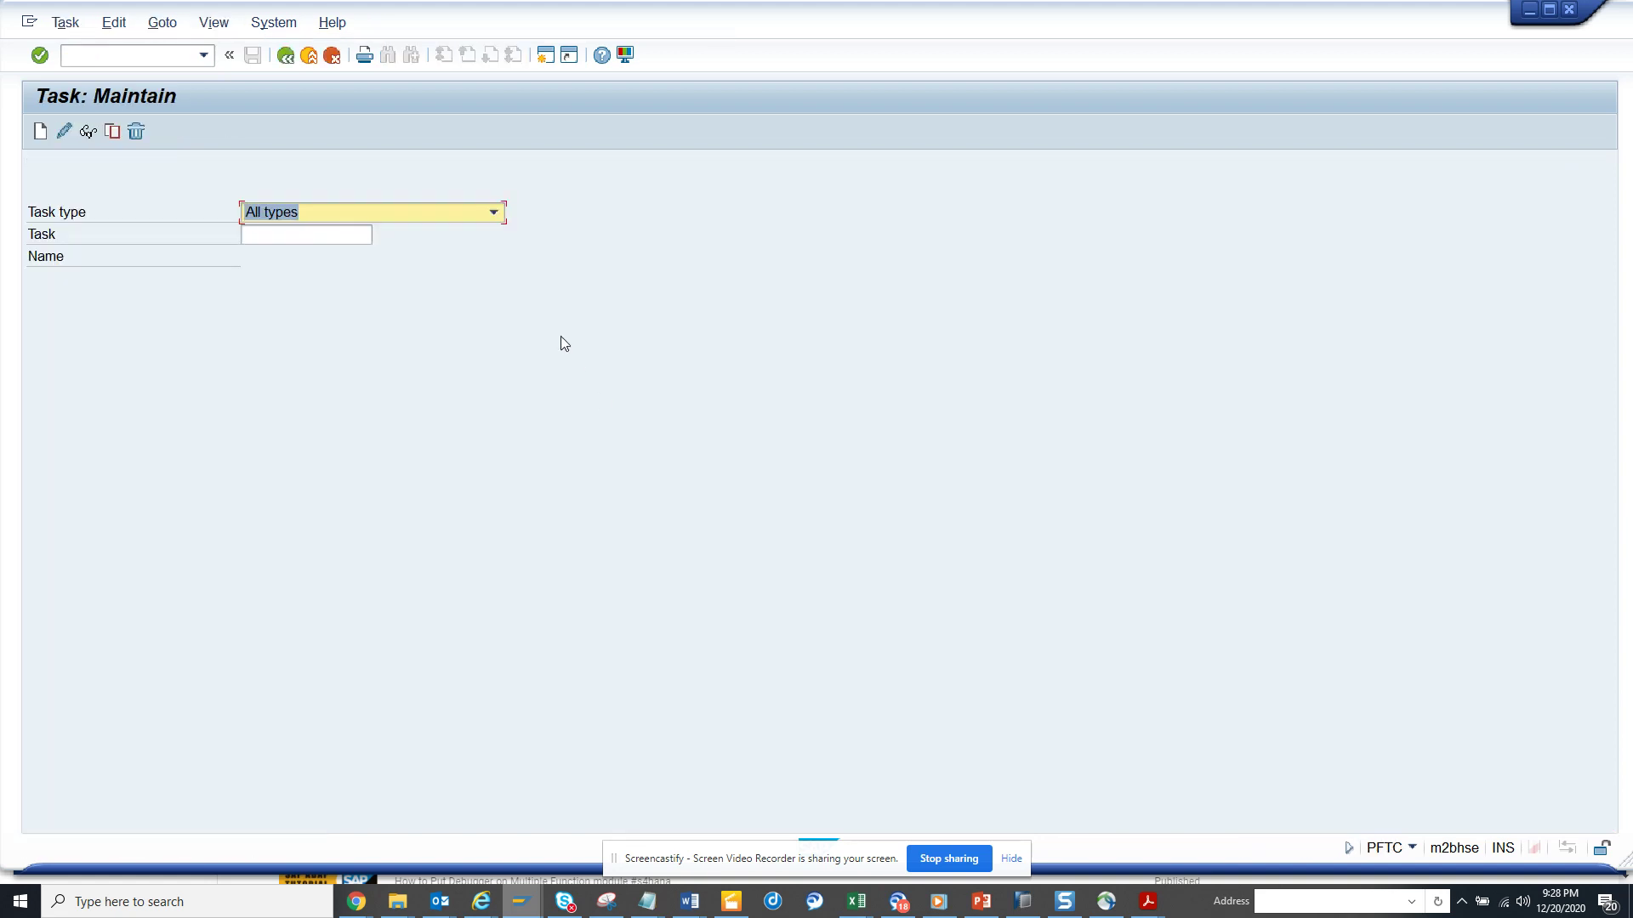
key("BackSpace")
type("Workflow Template")
left_click(330, 233)
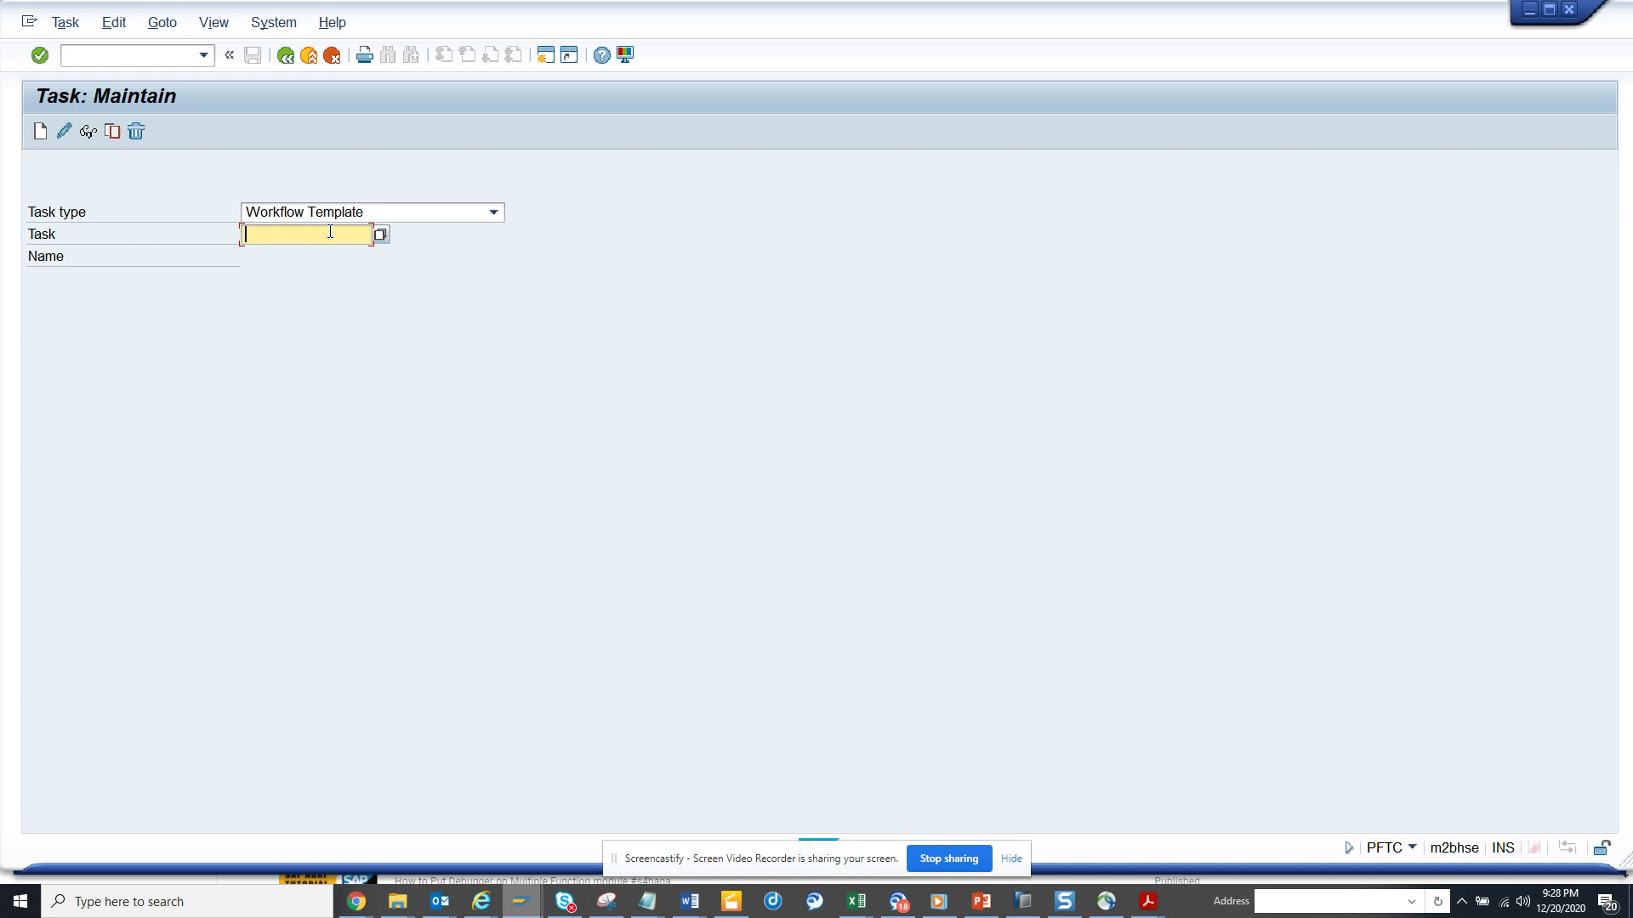
type("zst11")
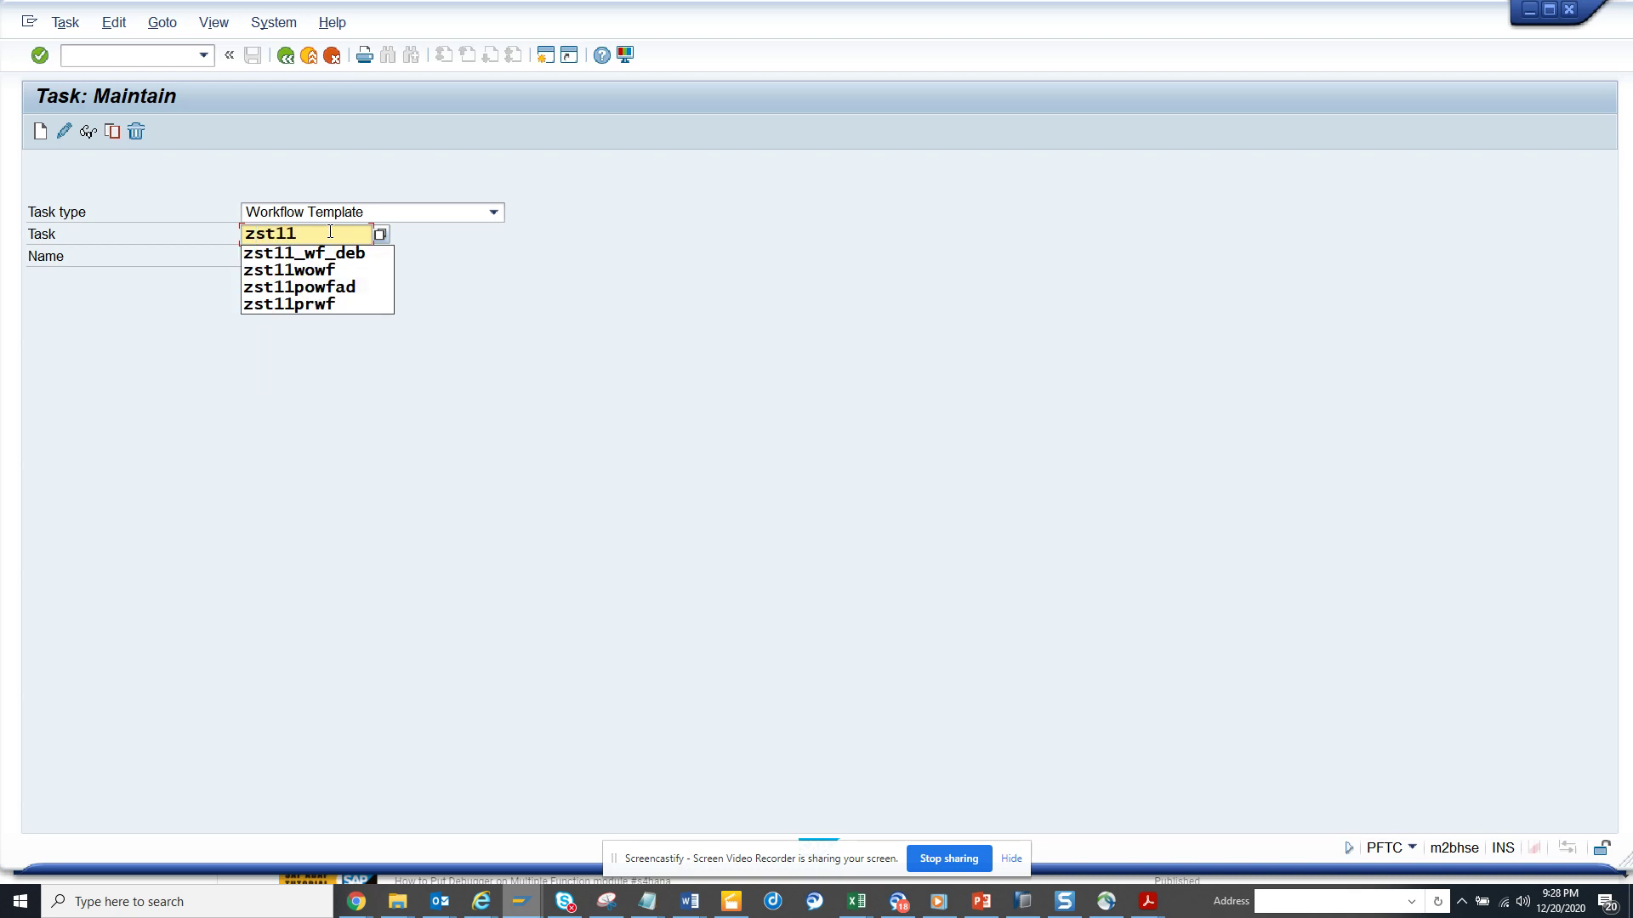
type("_cc_cha")
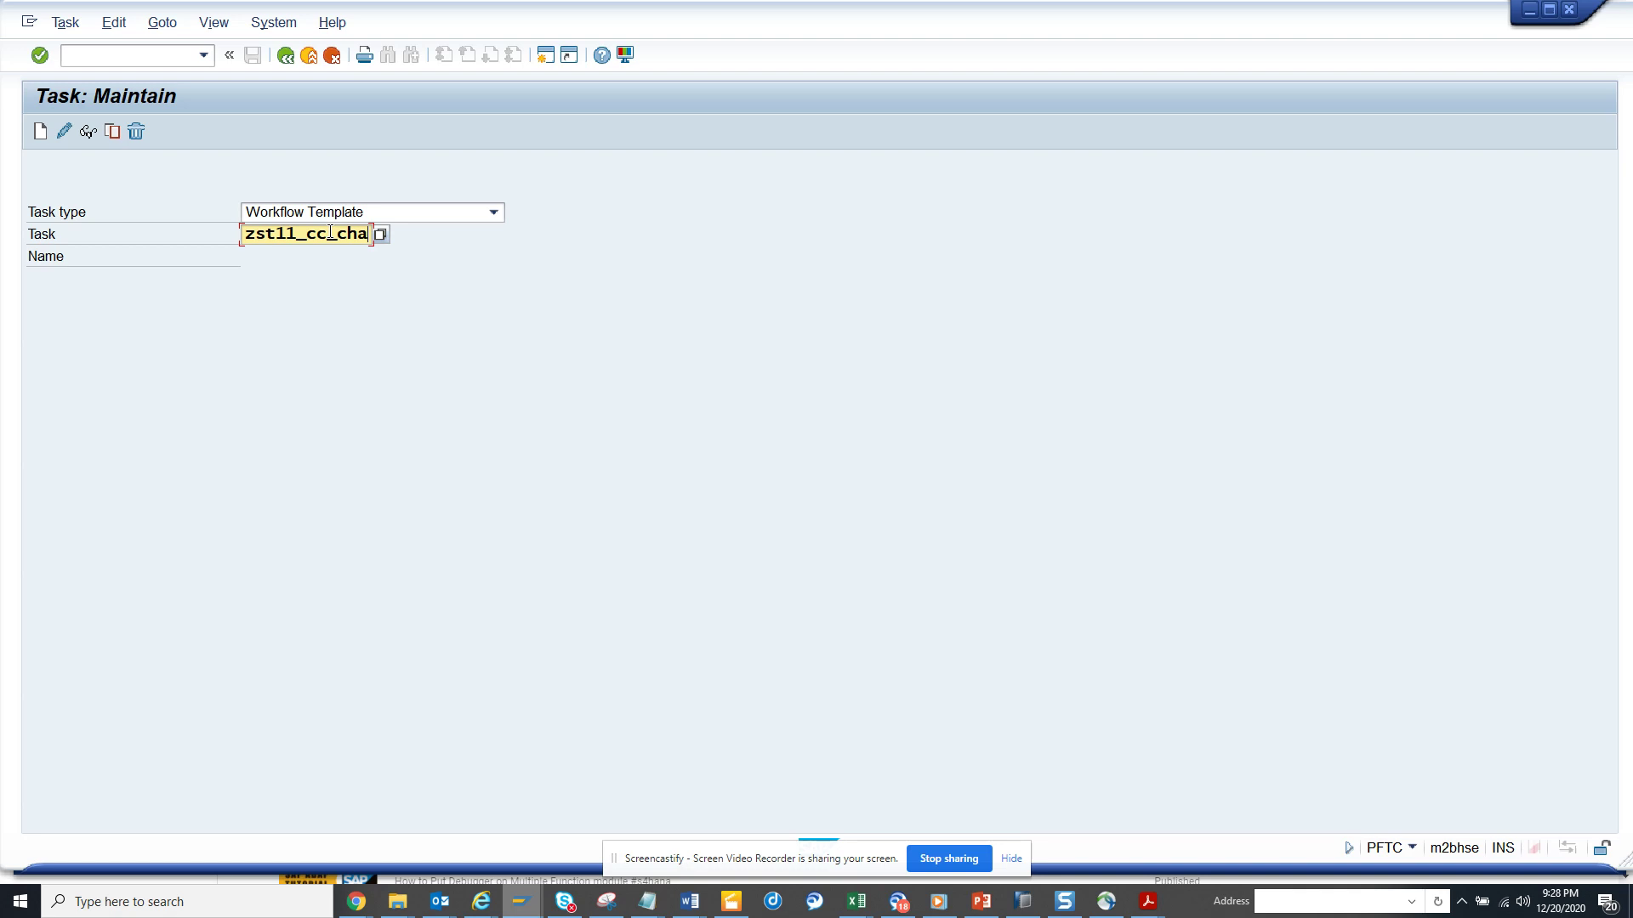
- Create template ZST11_CC_CHA, using 'Workflow for Notification of Cost Center' as name and work item text, saved locally
left_click(40, 132)
left_click(336, 346)
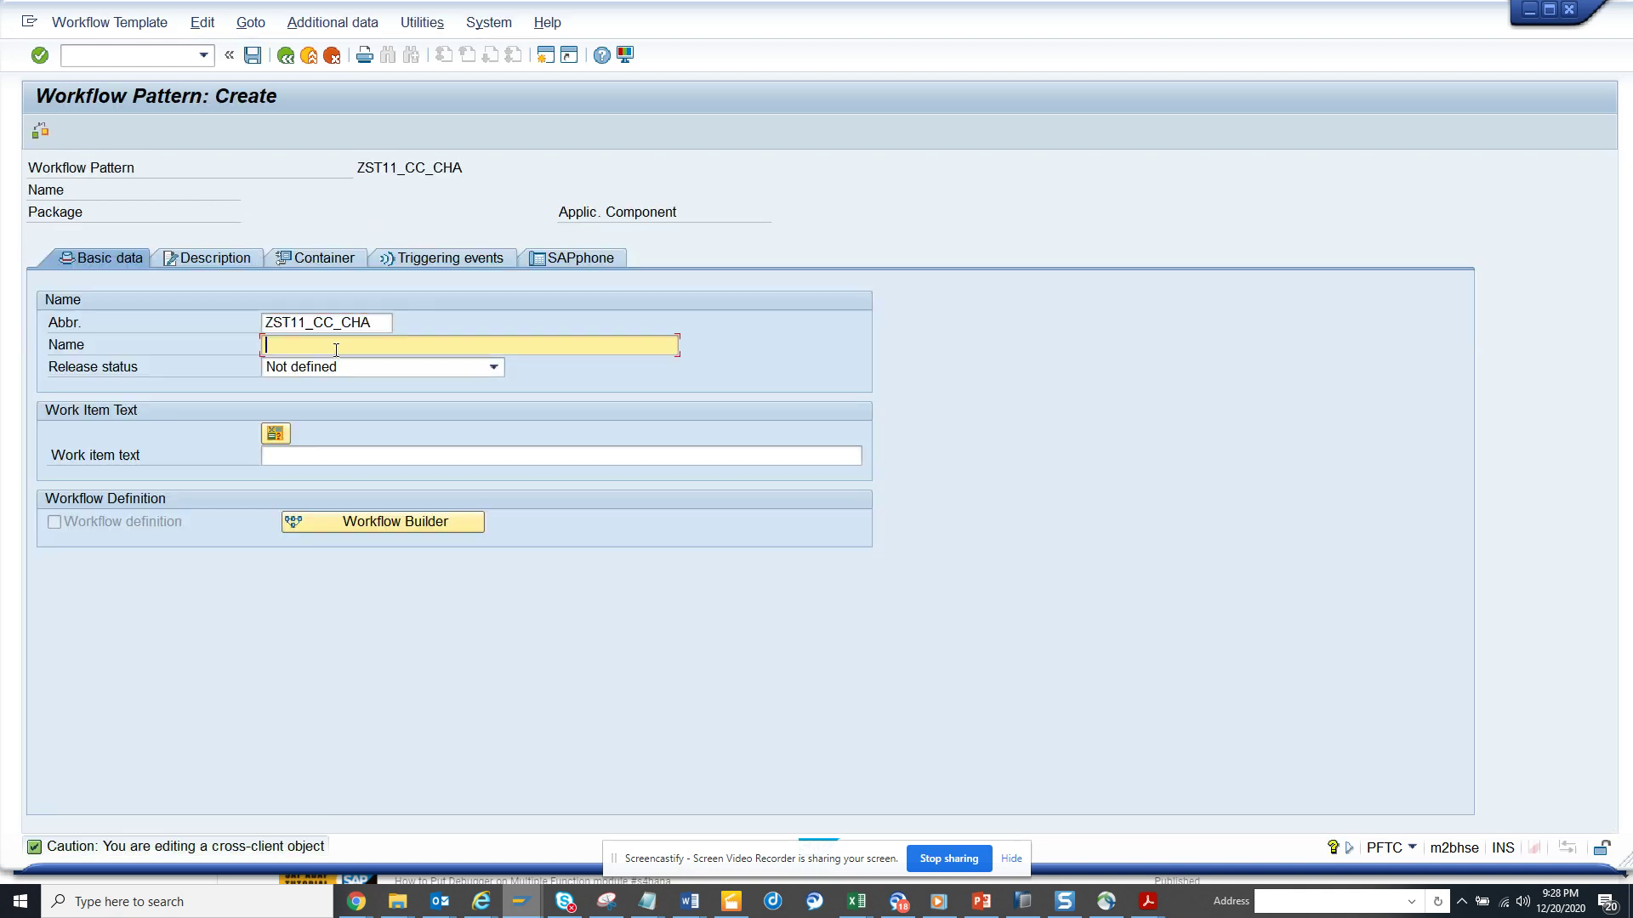
type("Workfl")
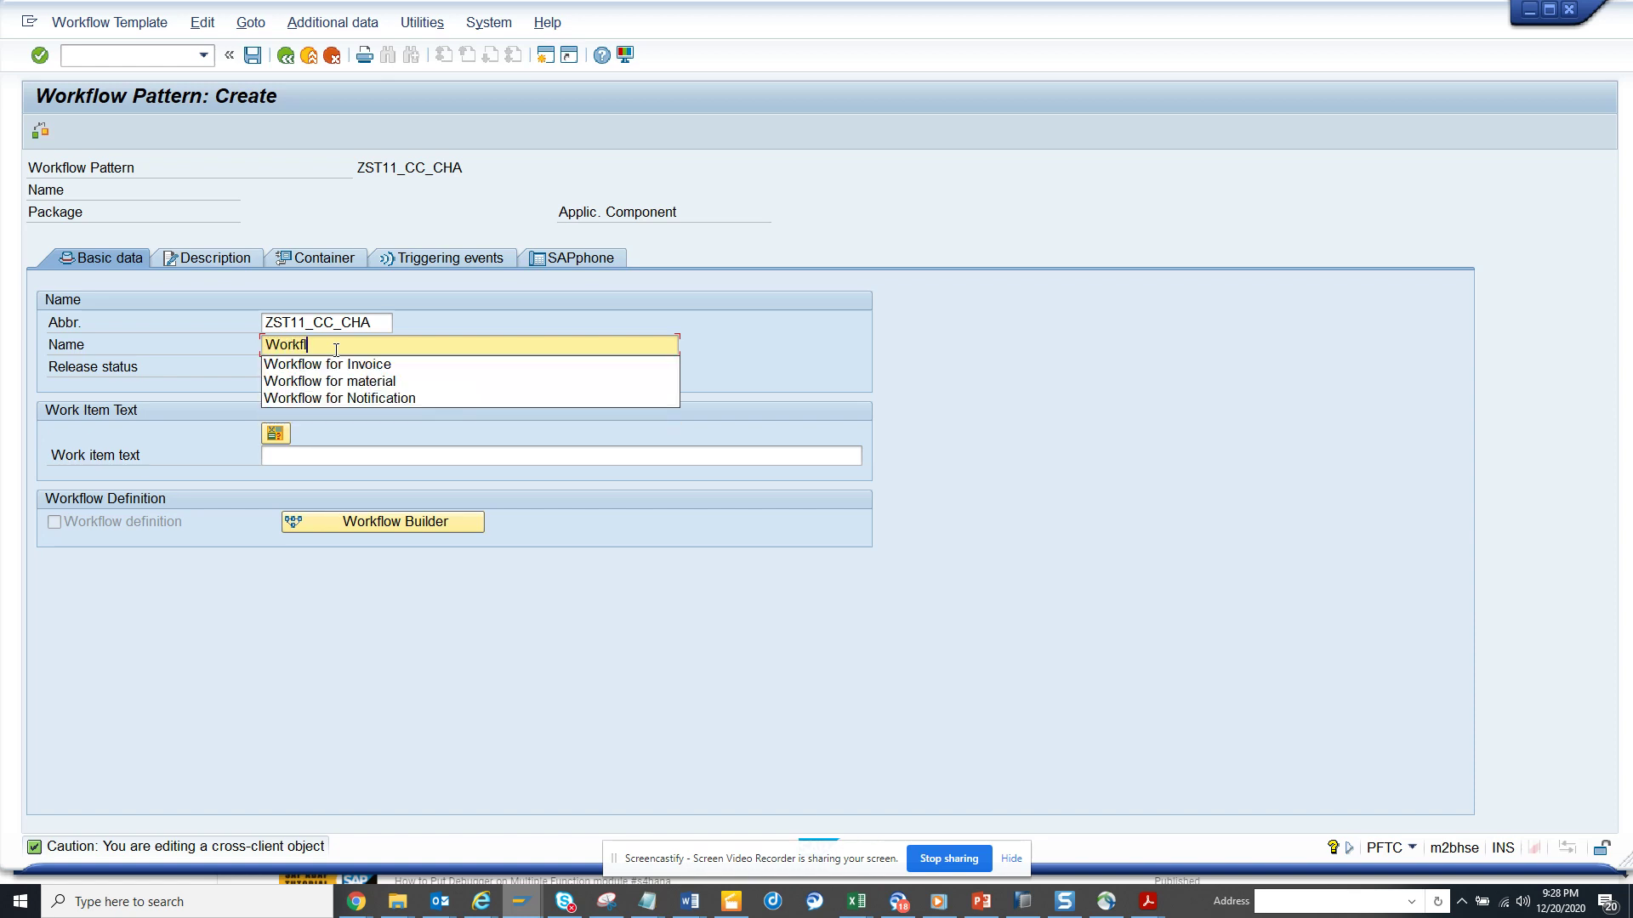
type("ow for Notification")
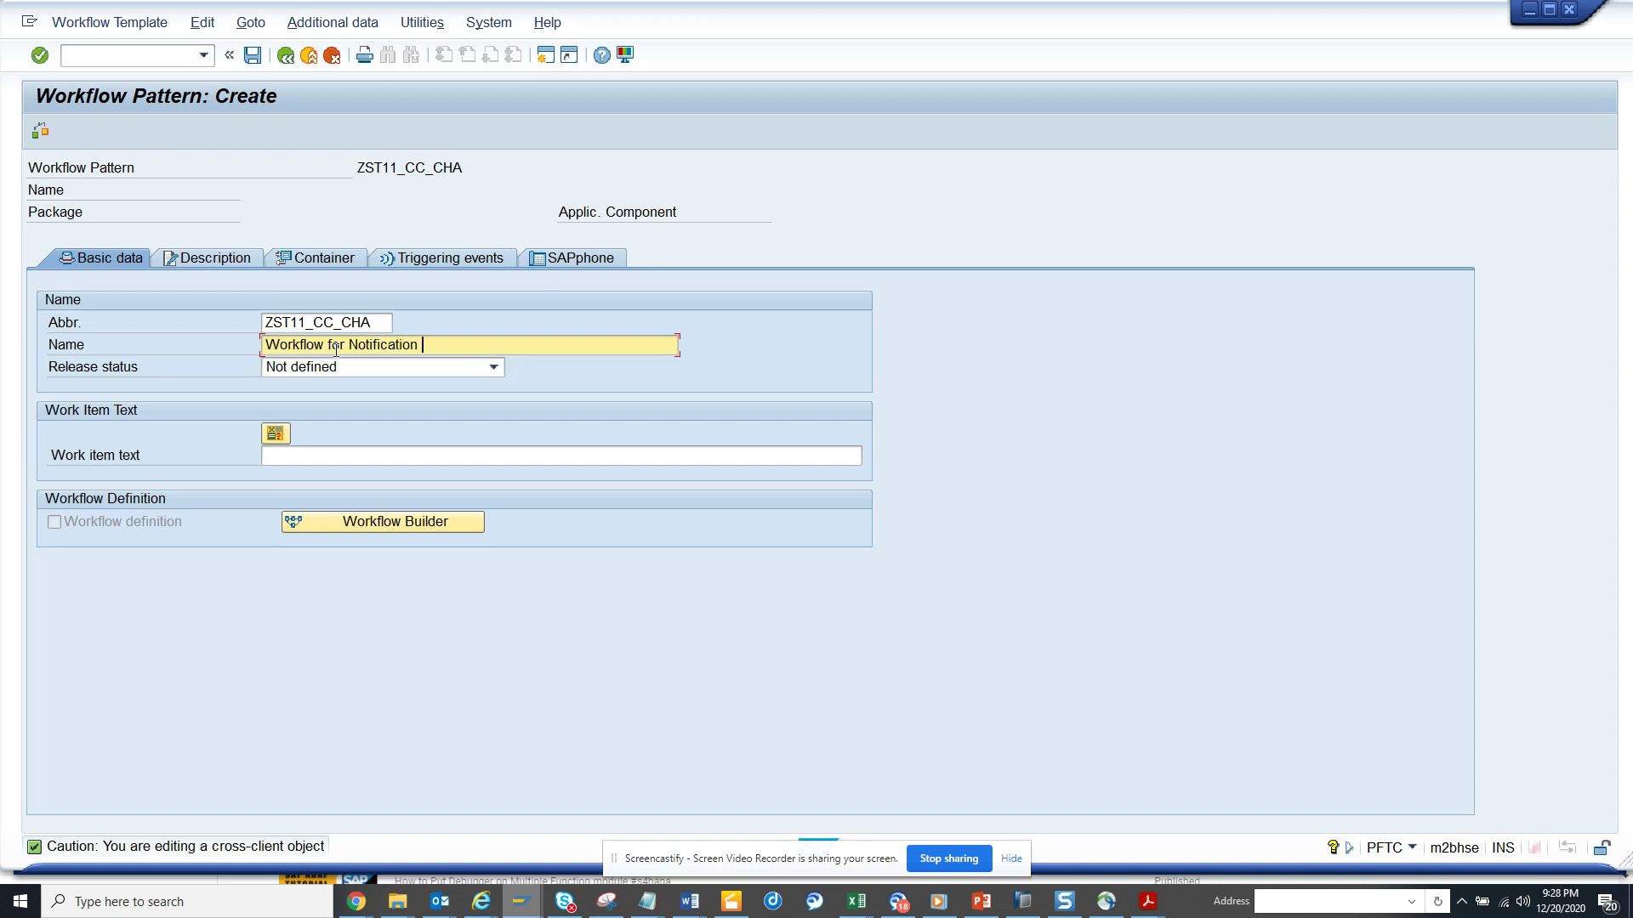
type(" of Cost Center")
key("Return")
left_click(292, 460)
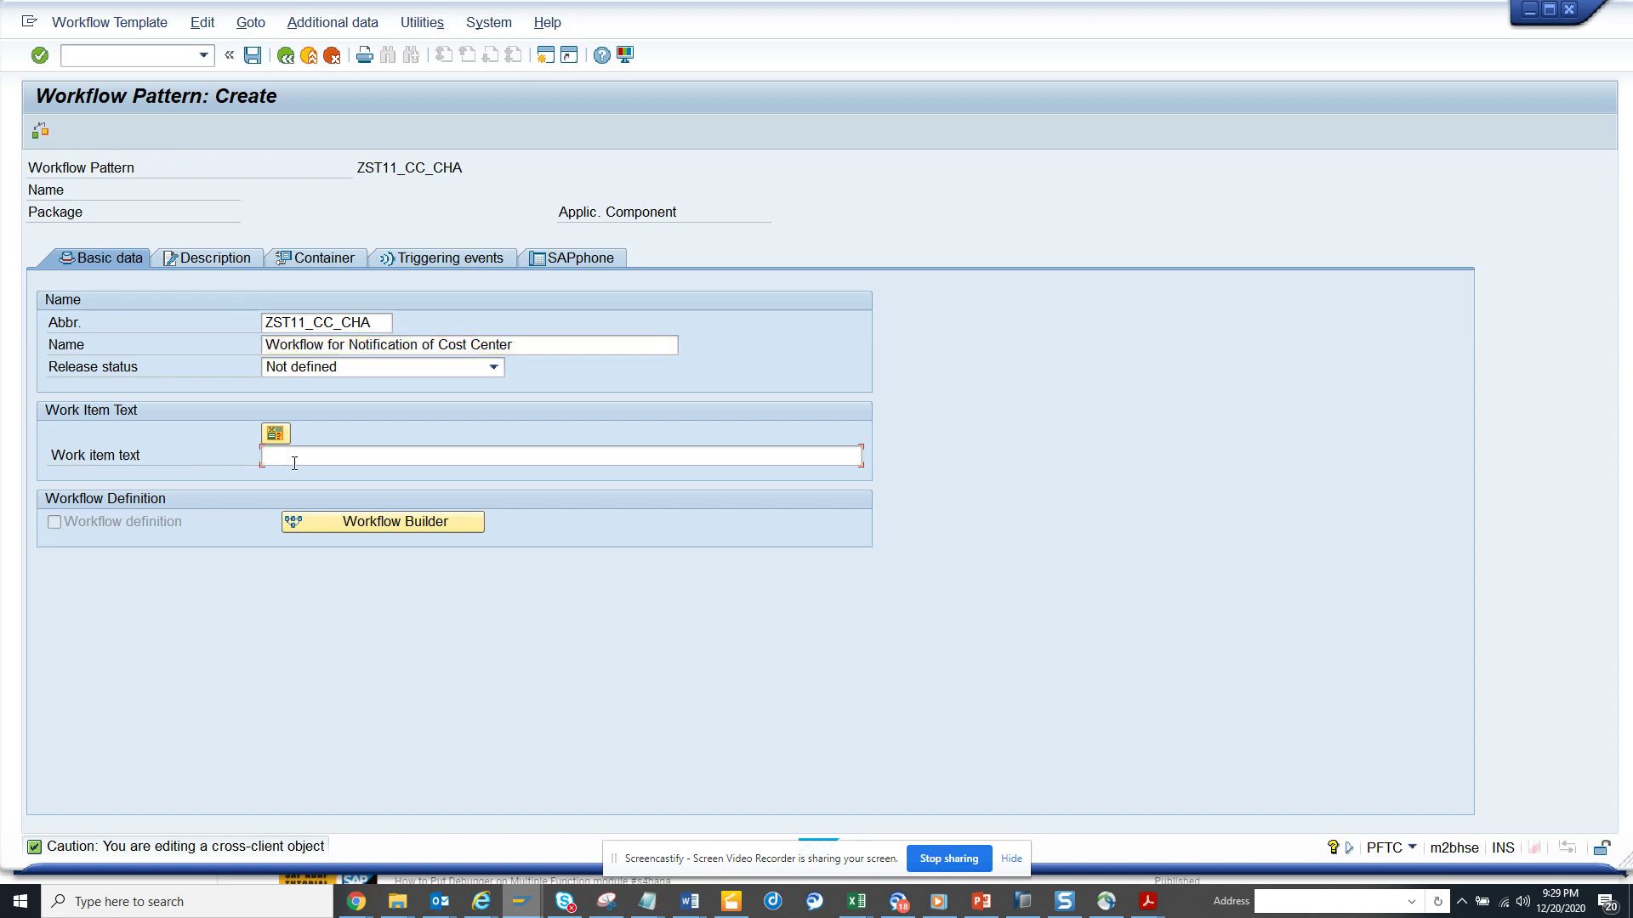
type("Workflow for Notification of Cost Center")
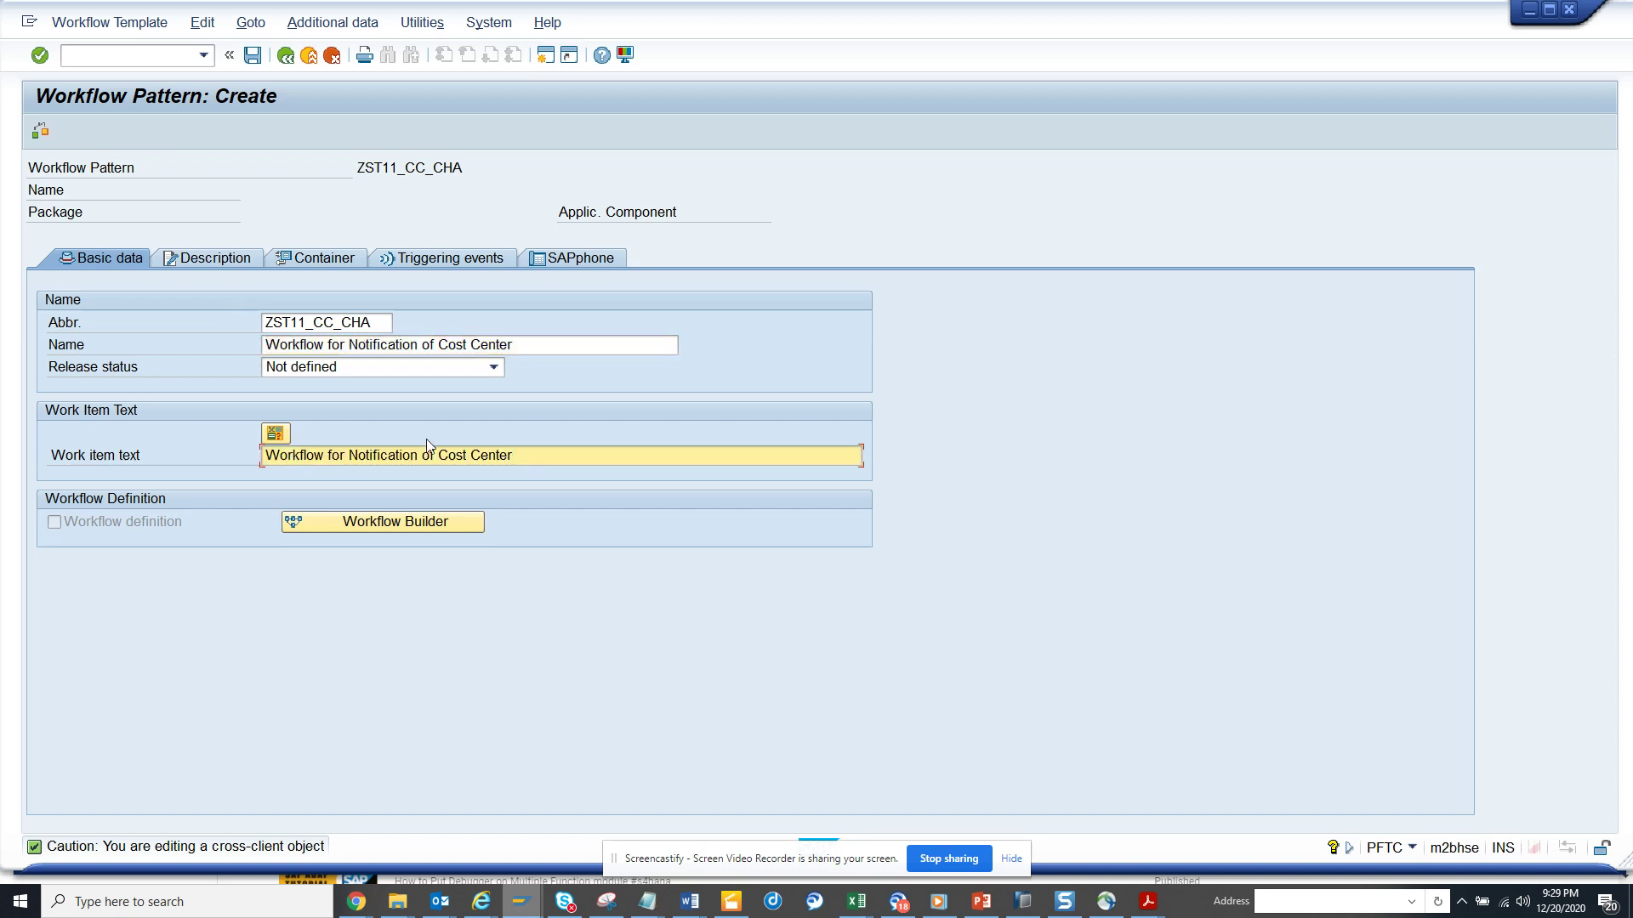
left_click(252, 56)
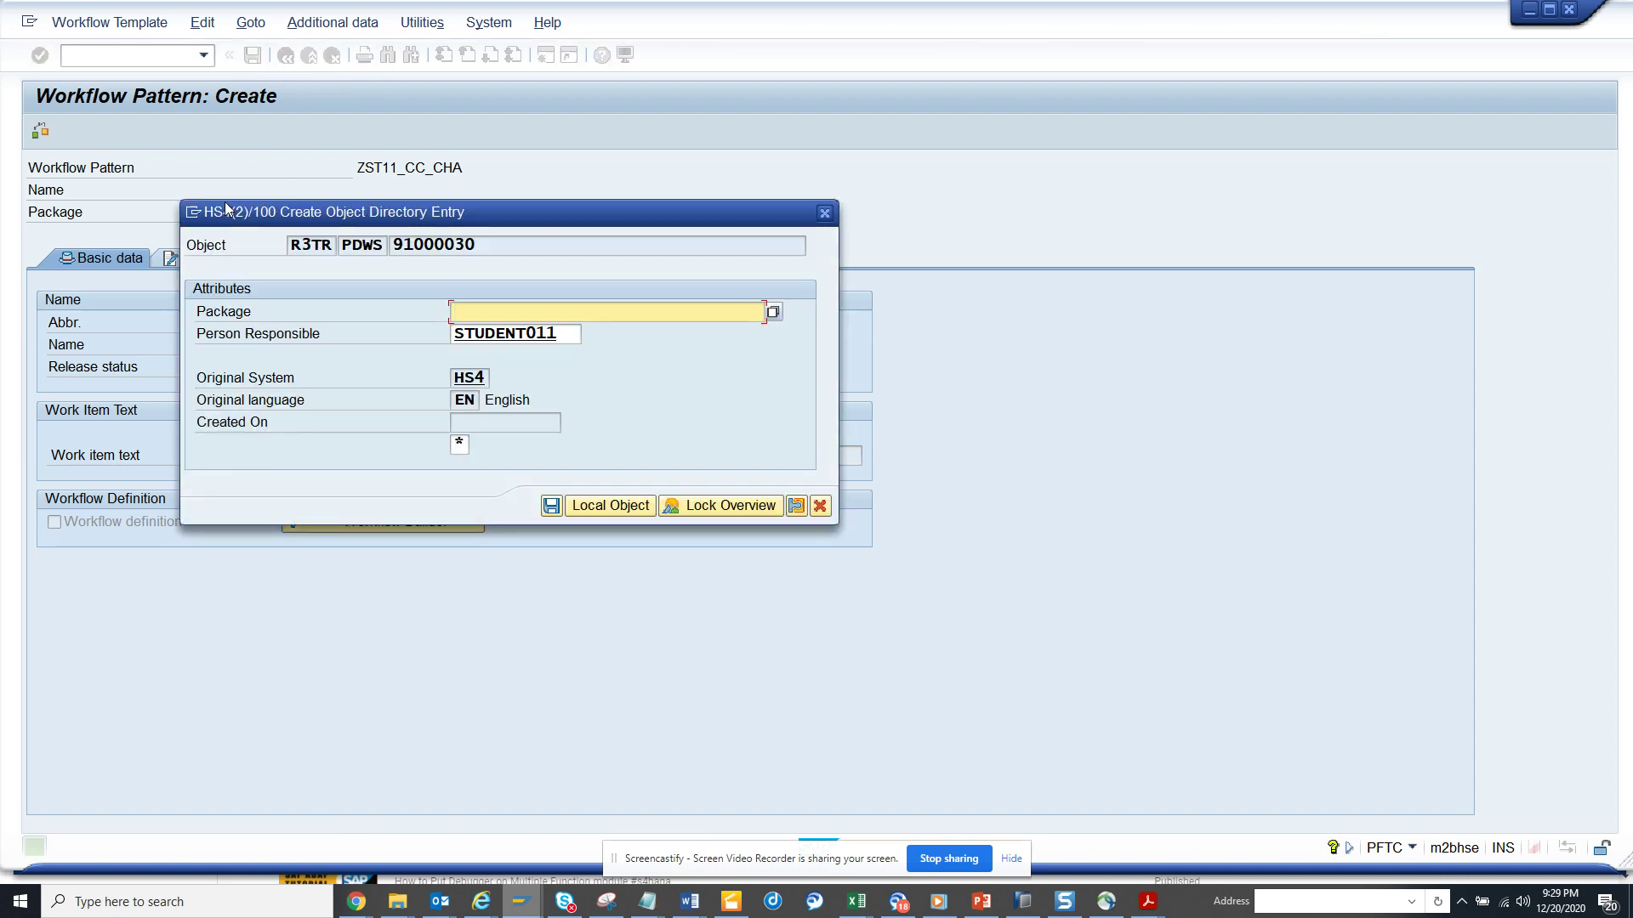
left_click(610, 505)
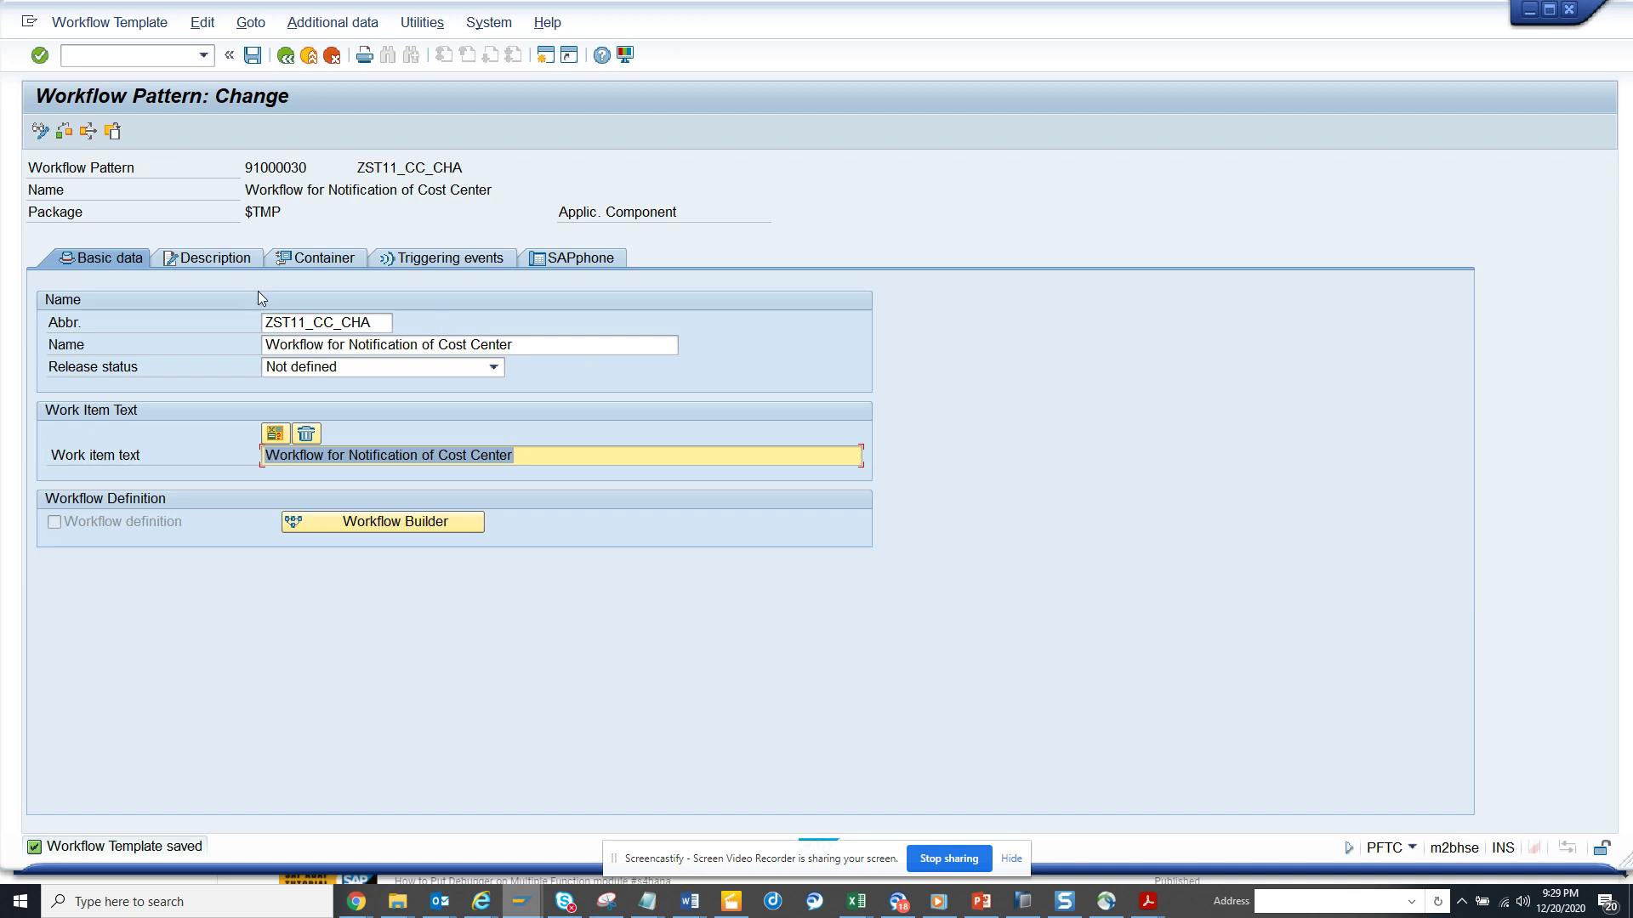
- Add a container element with element, name and short description all set to CostCenter
left_click(309, 264)
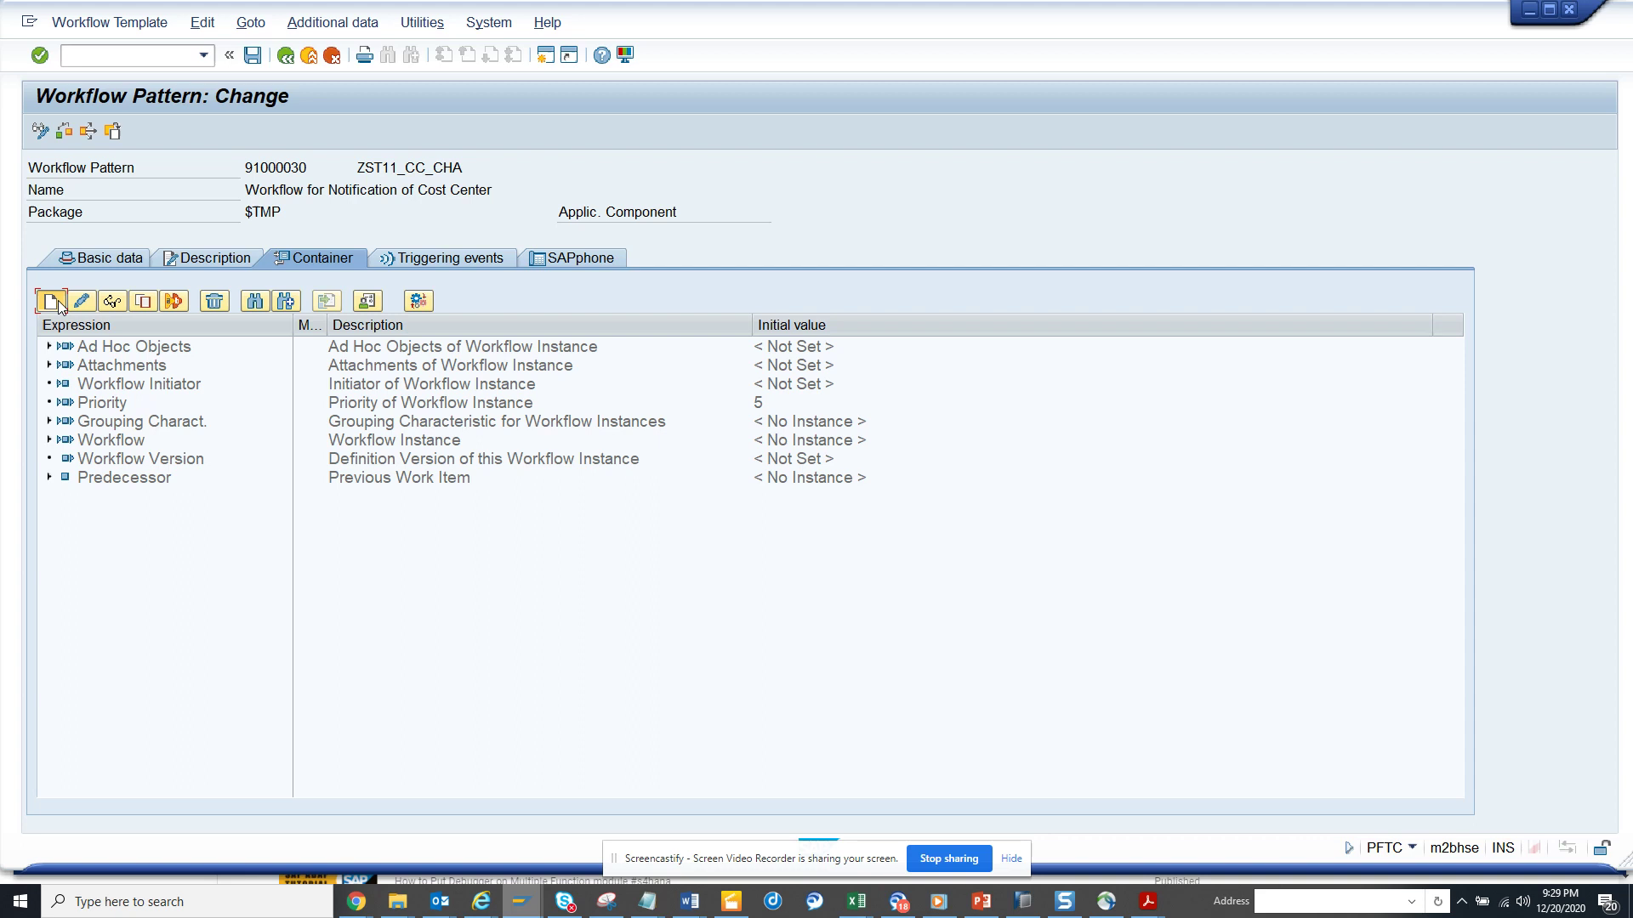
left_click(51, 301)
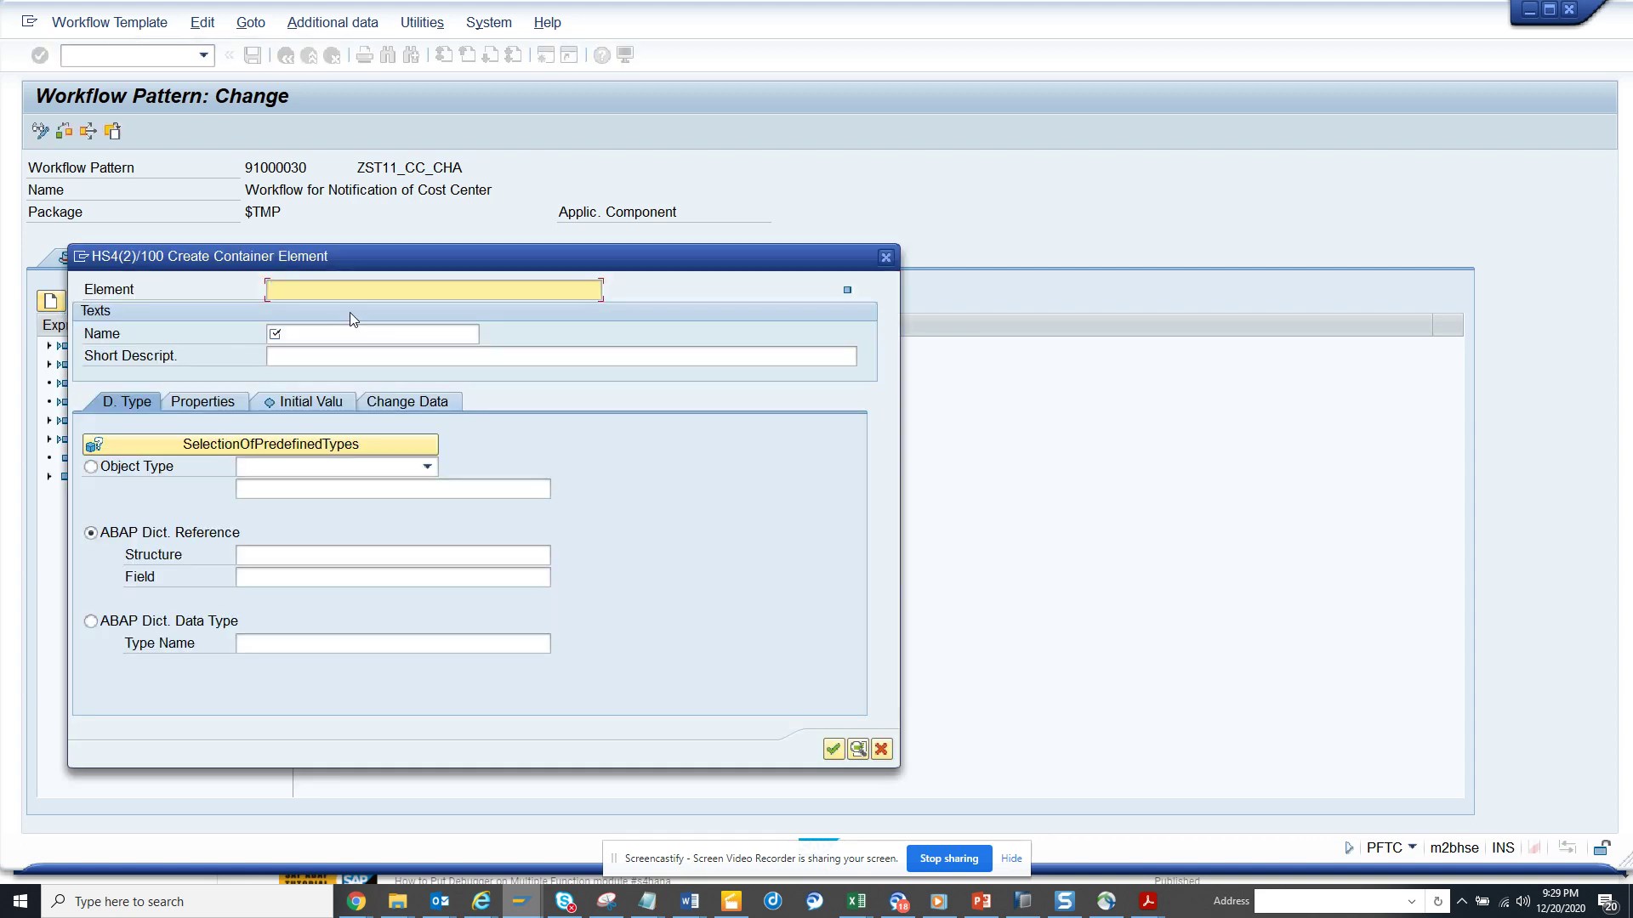
type("CostCenter")
key("Return")
key("Tab")
type("CostCenter")
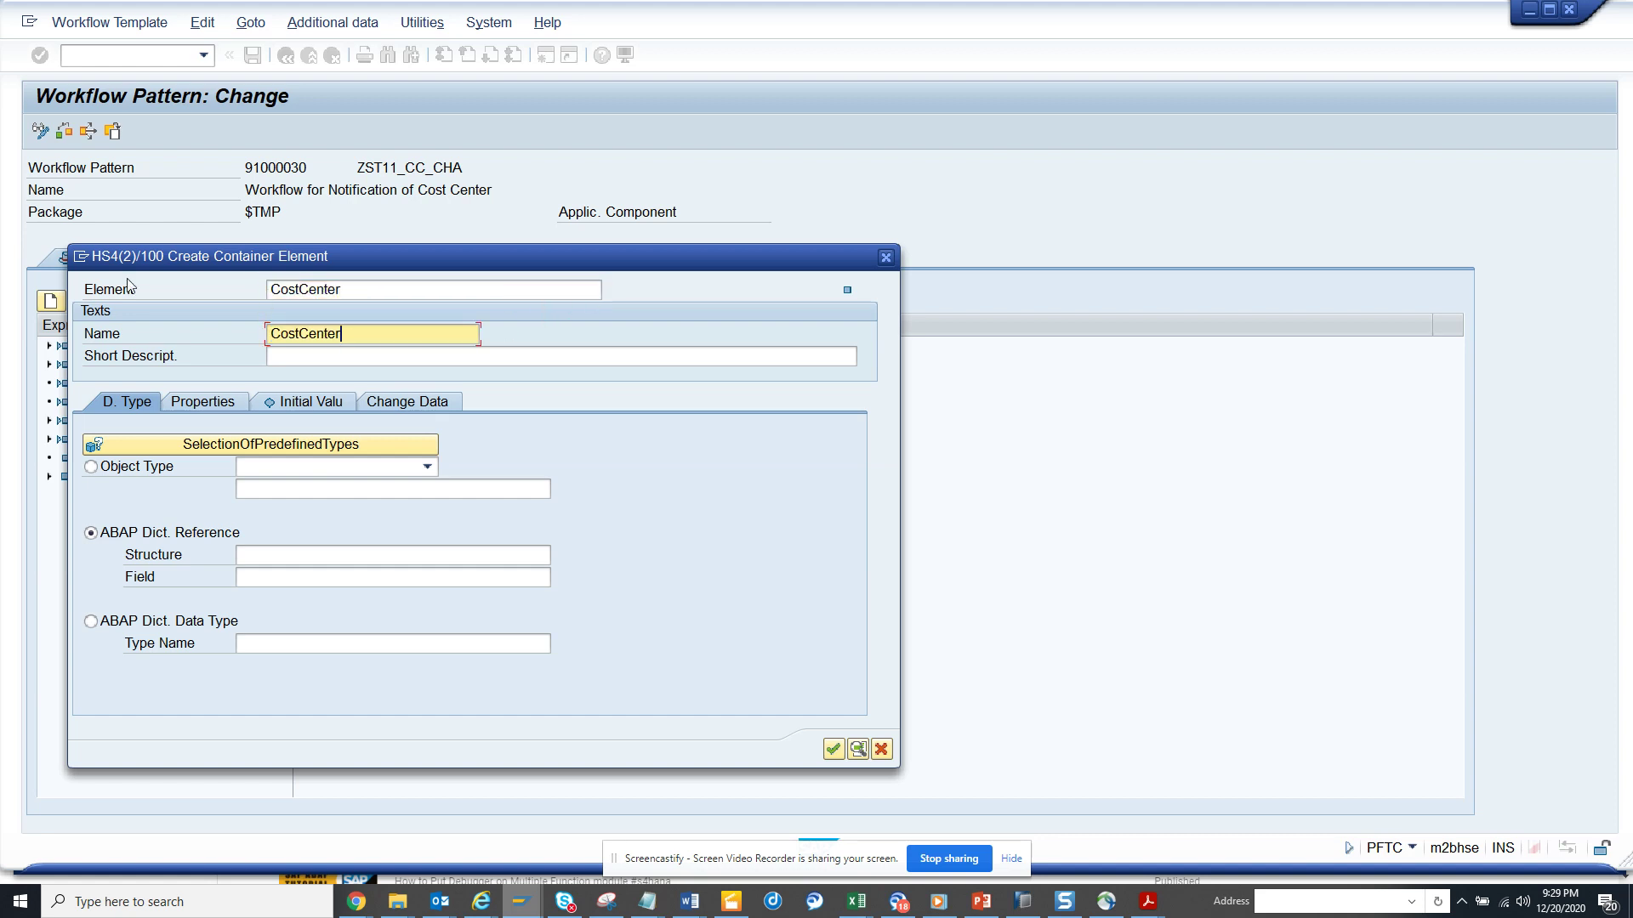
key("Tab")
type("CostCenter")
- Base the element on BOR object type BUS0012, flag it as import and export, and confirm
left_click(168, 466)
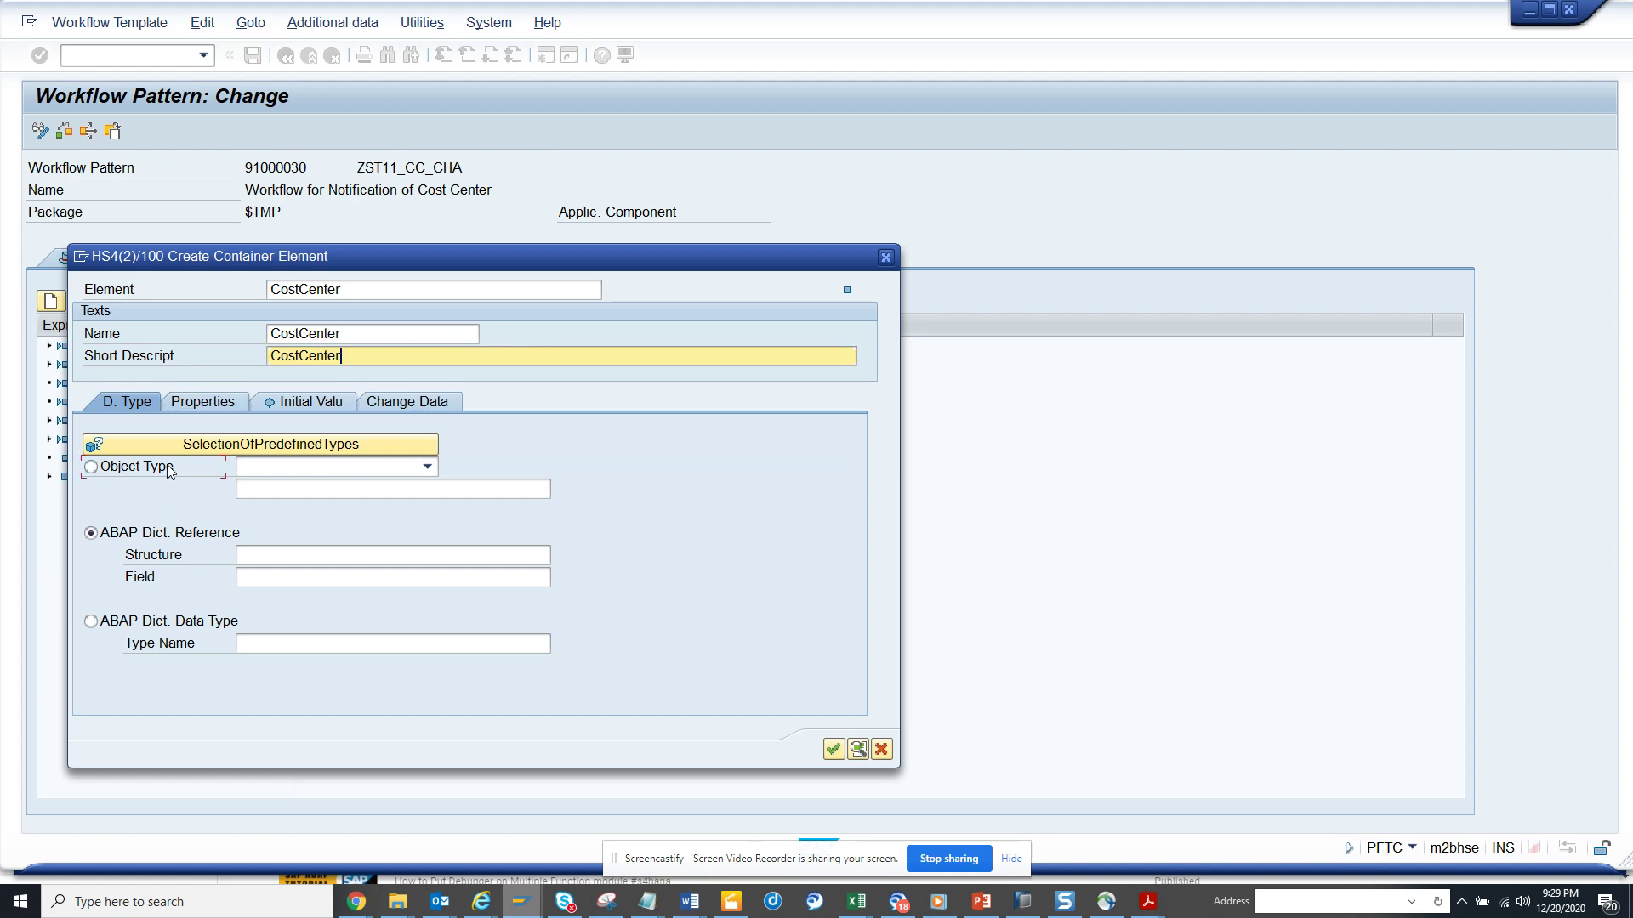
left_click(397, 472)
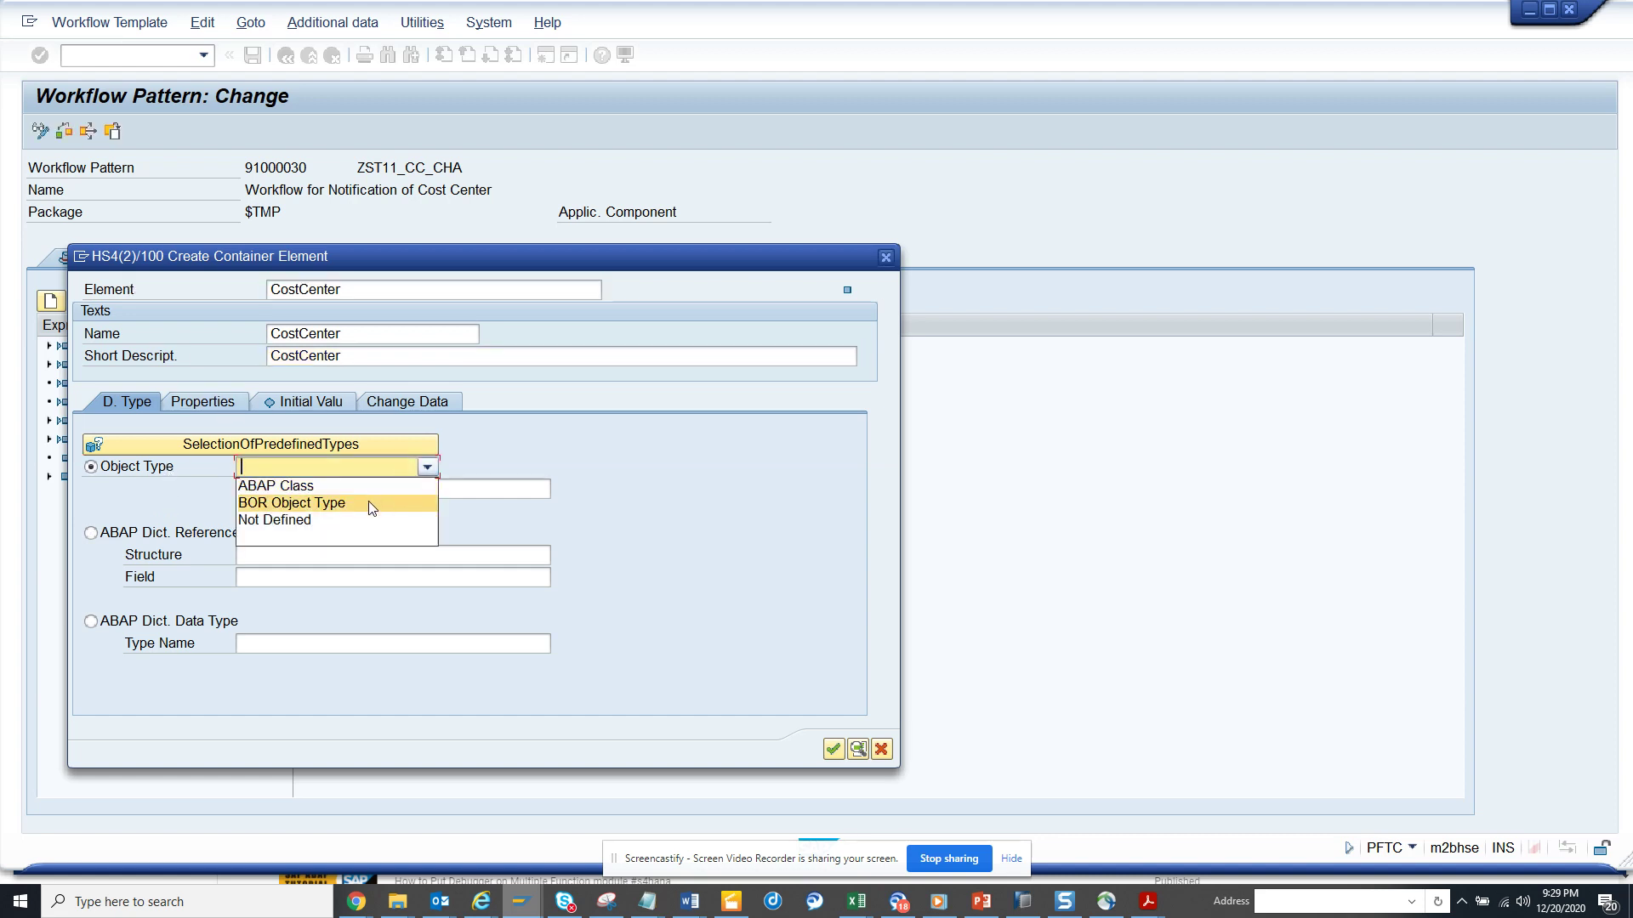
left_click(369, 502)
left_click(384, 490)
type("bus")
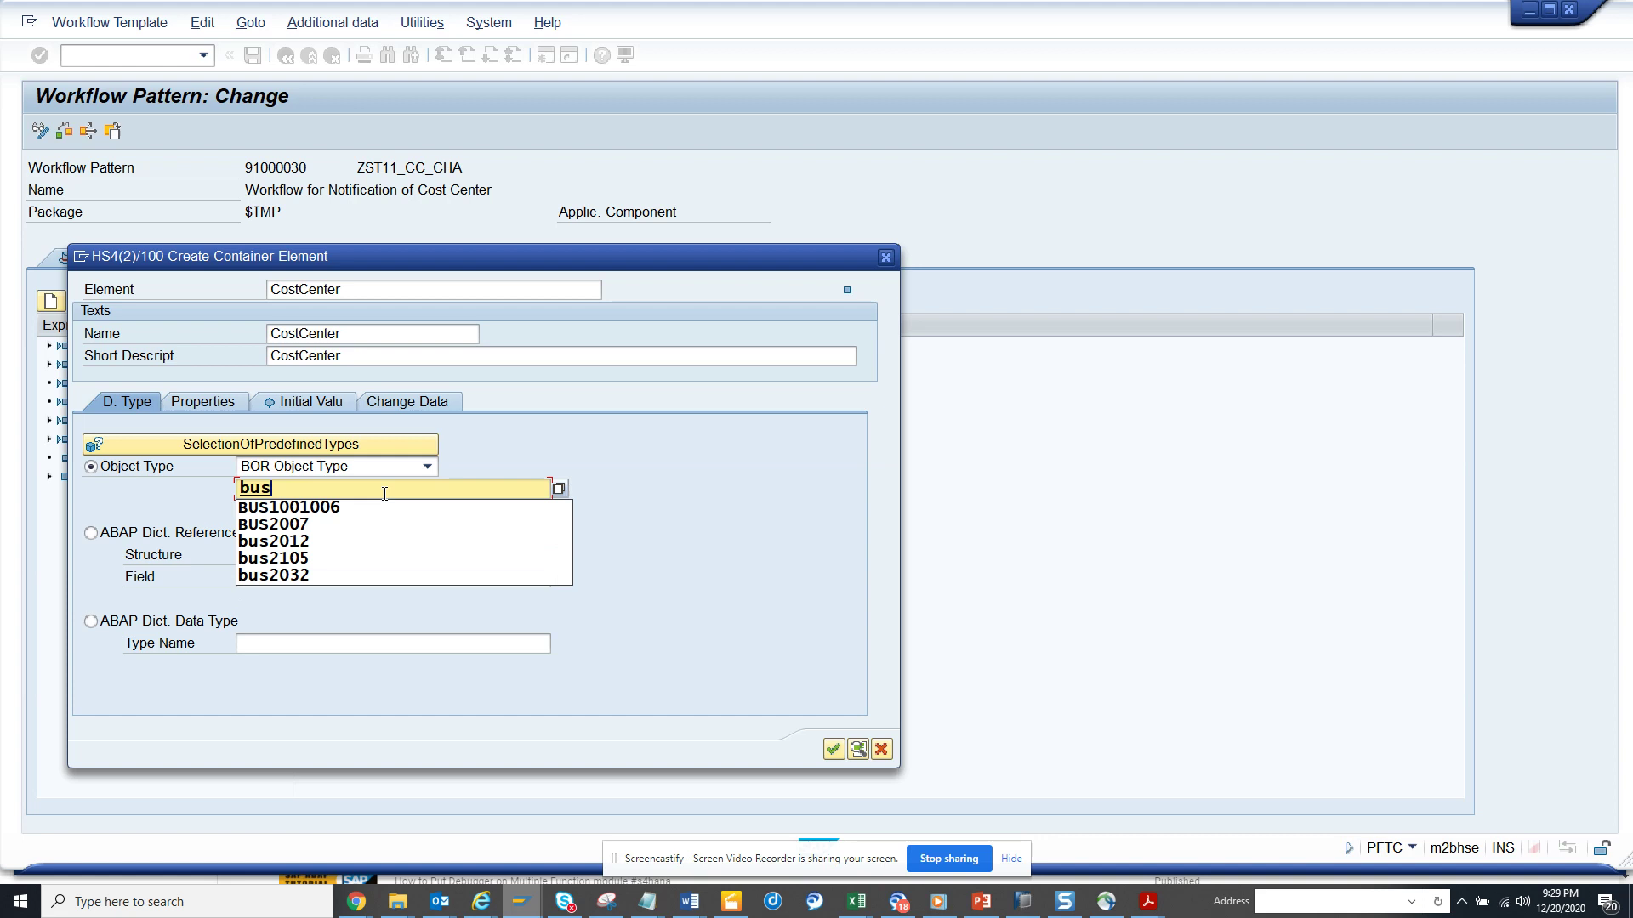
type("0012")
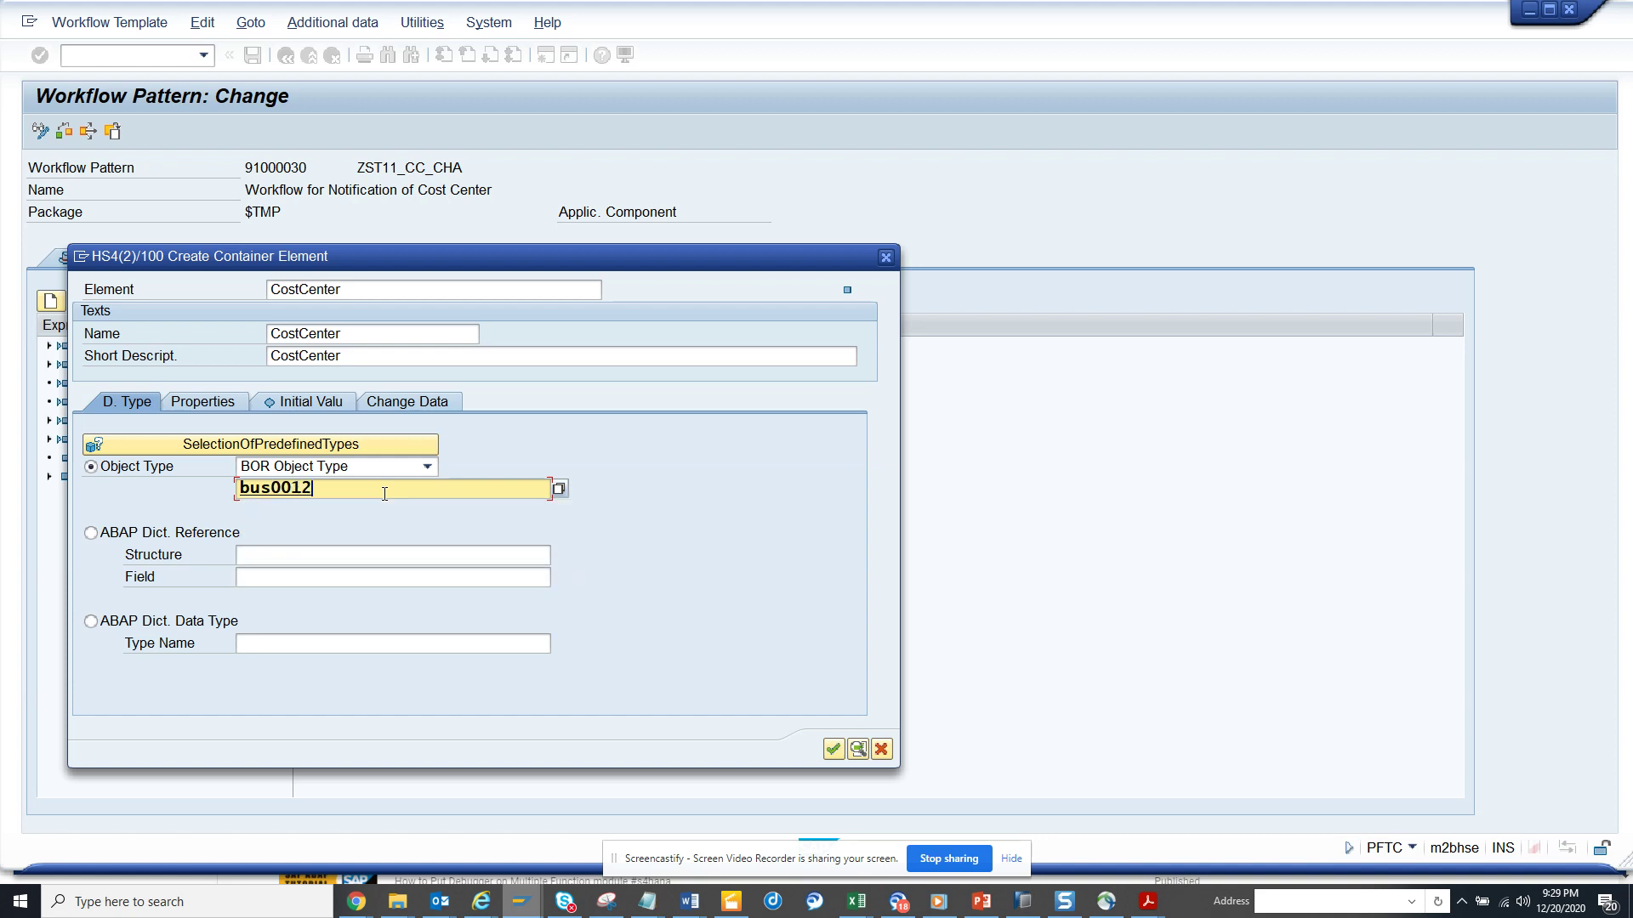
left_click(211, 404)
left_click(101, 466)
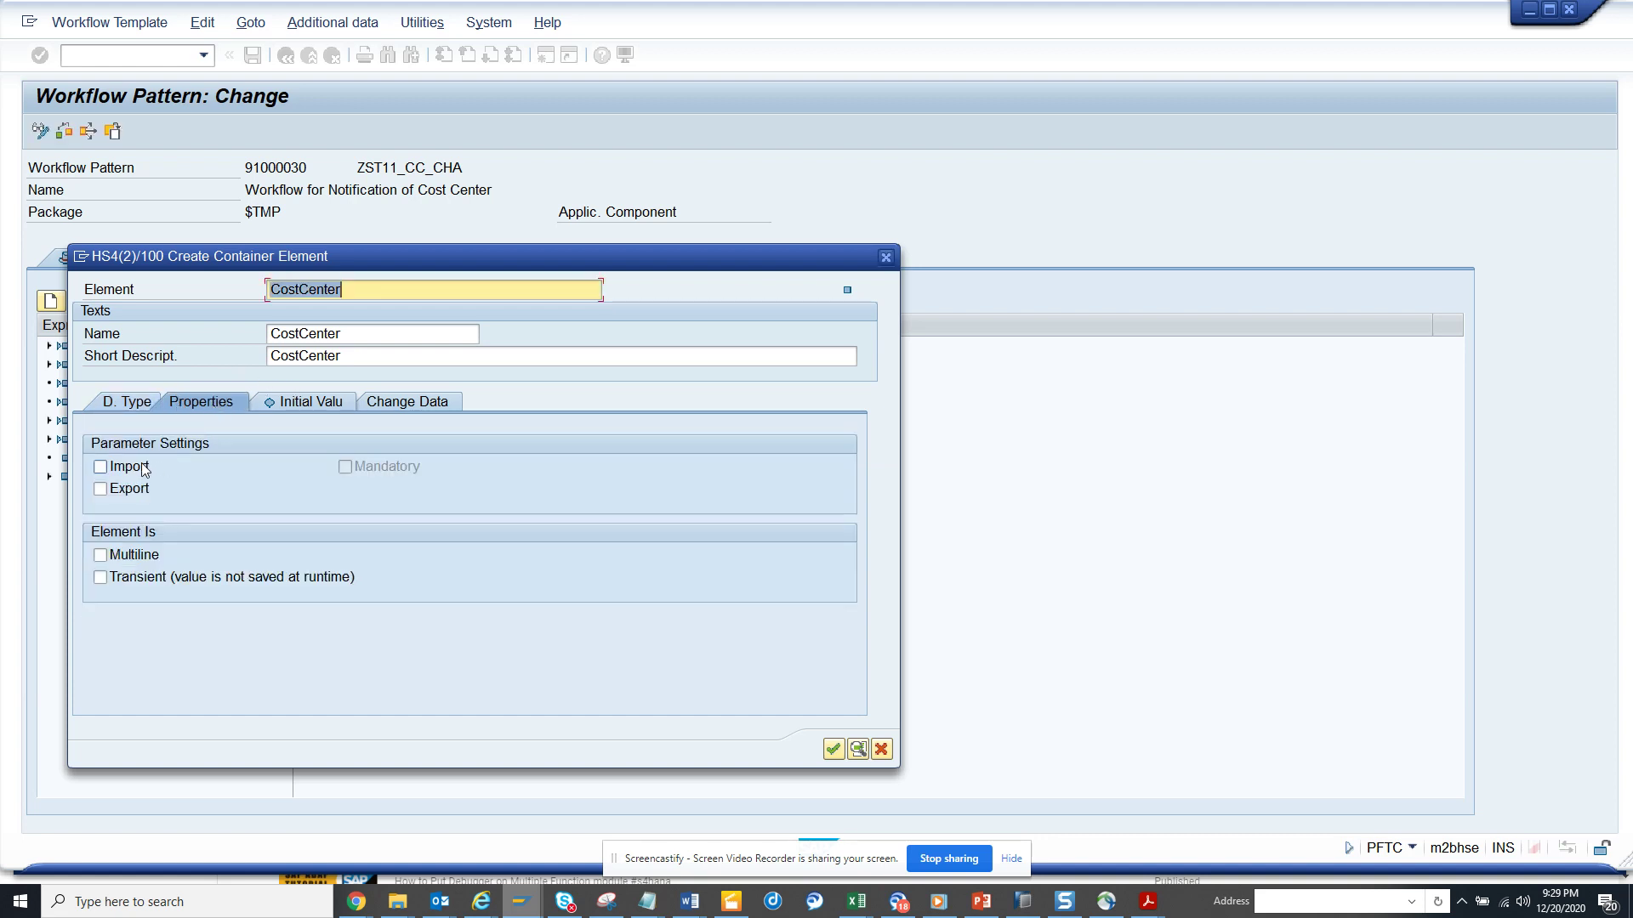
left_click(130, 492)
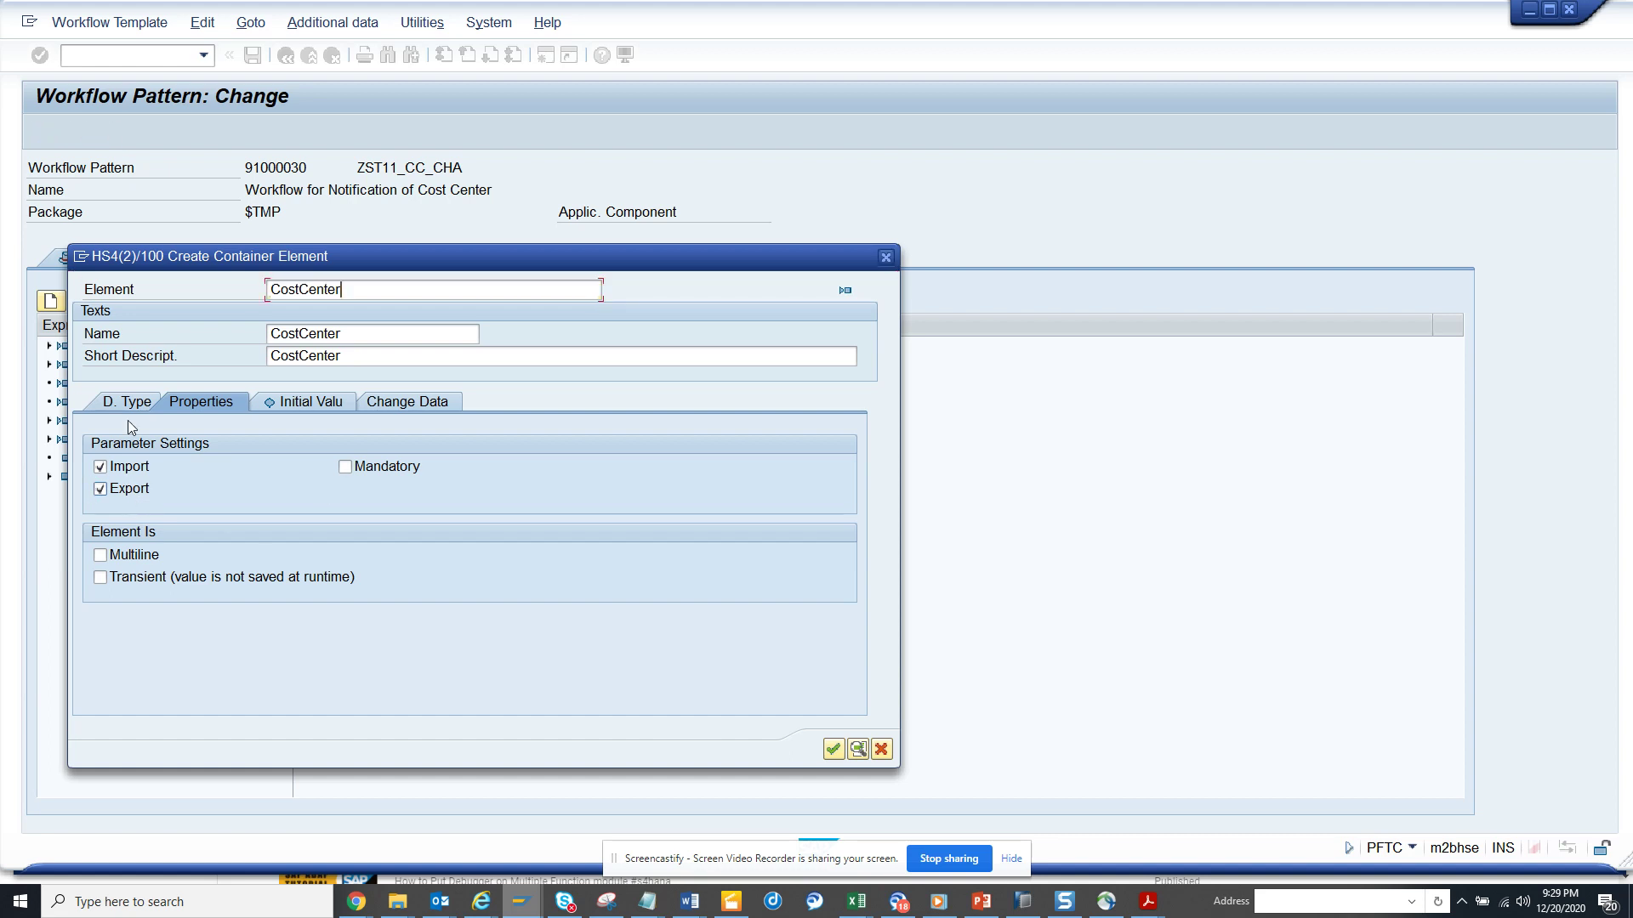
key("Return")
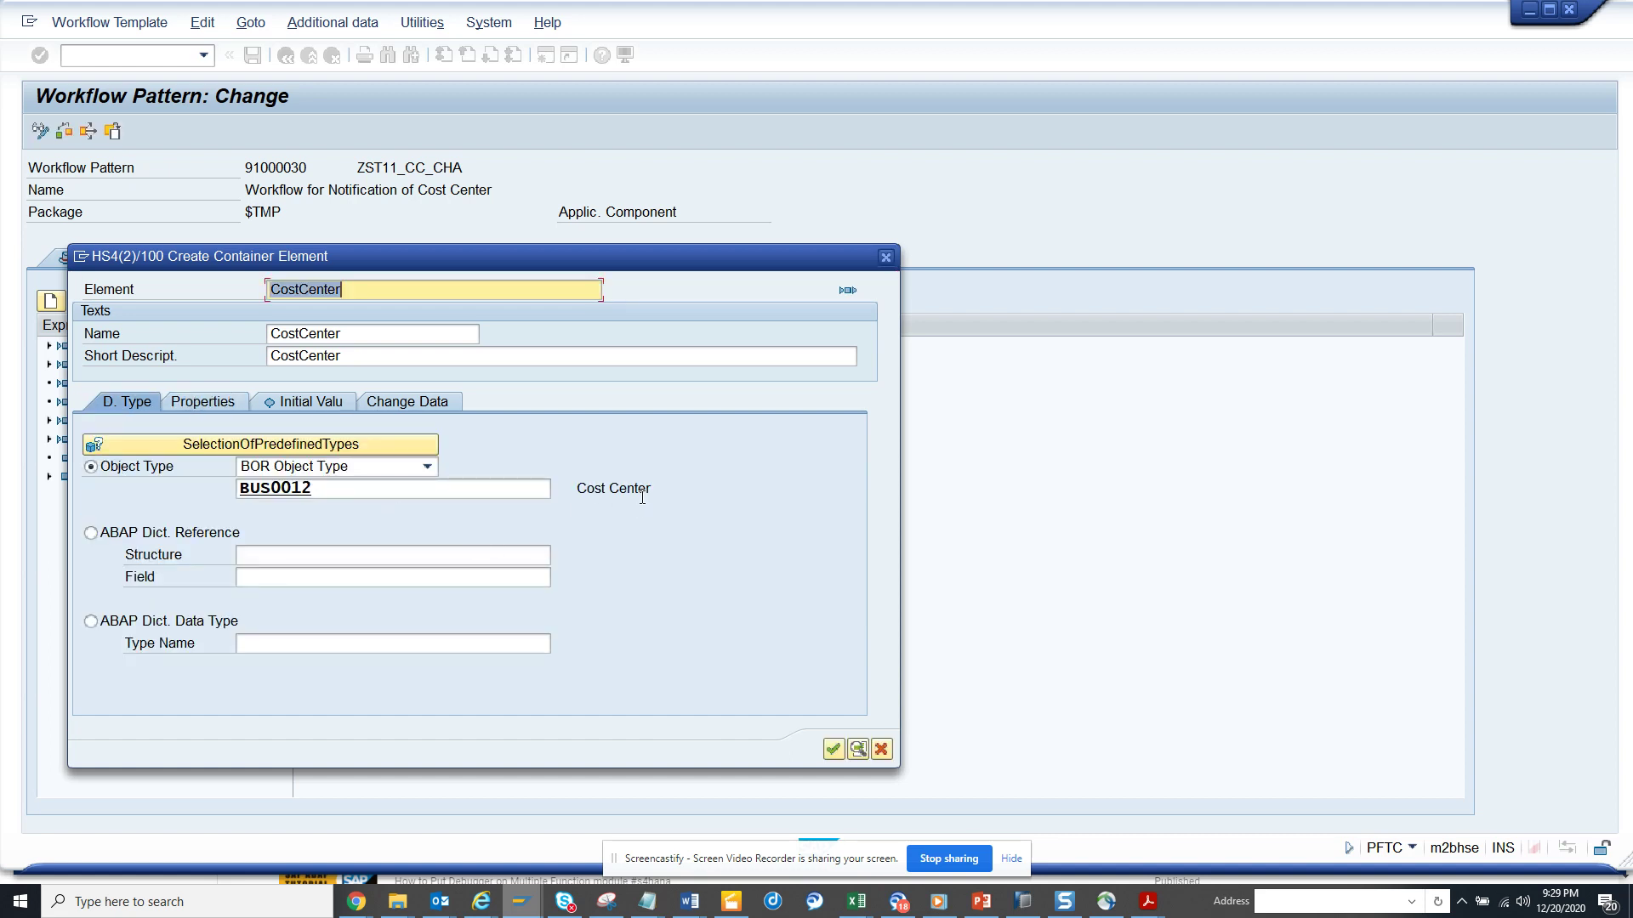
left_click(834, 748)
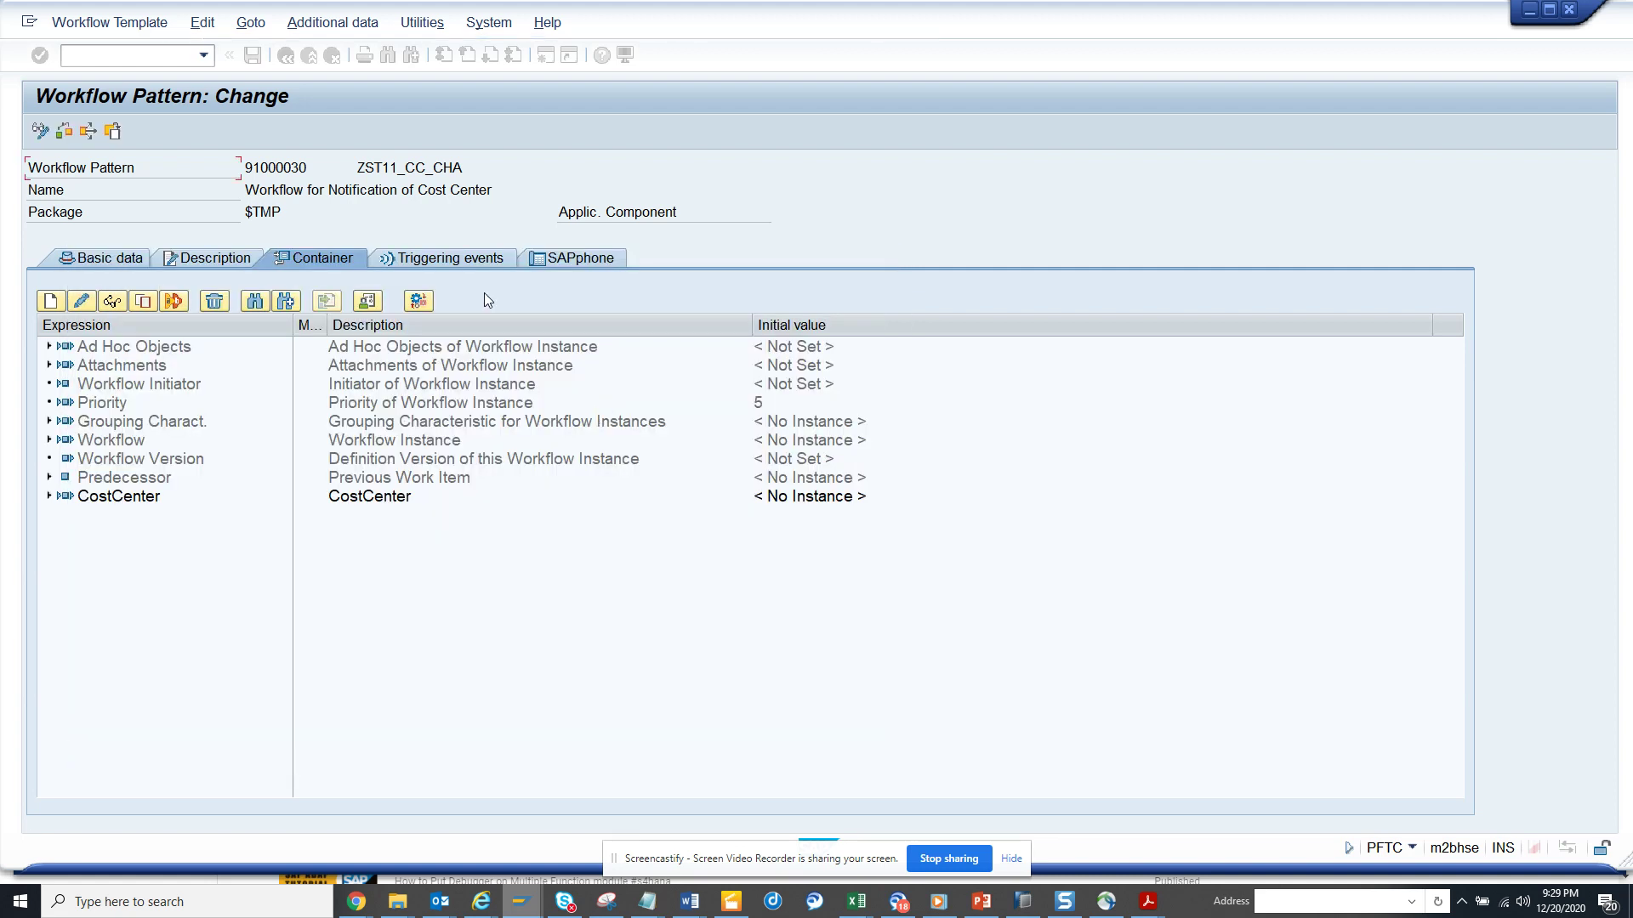
- Save the template and set the first triggering event's category to BOR Object Type
left_click(256, 62)
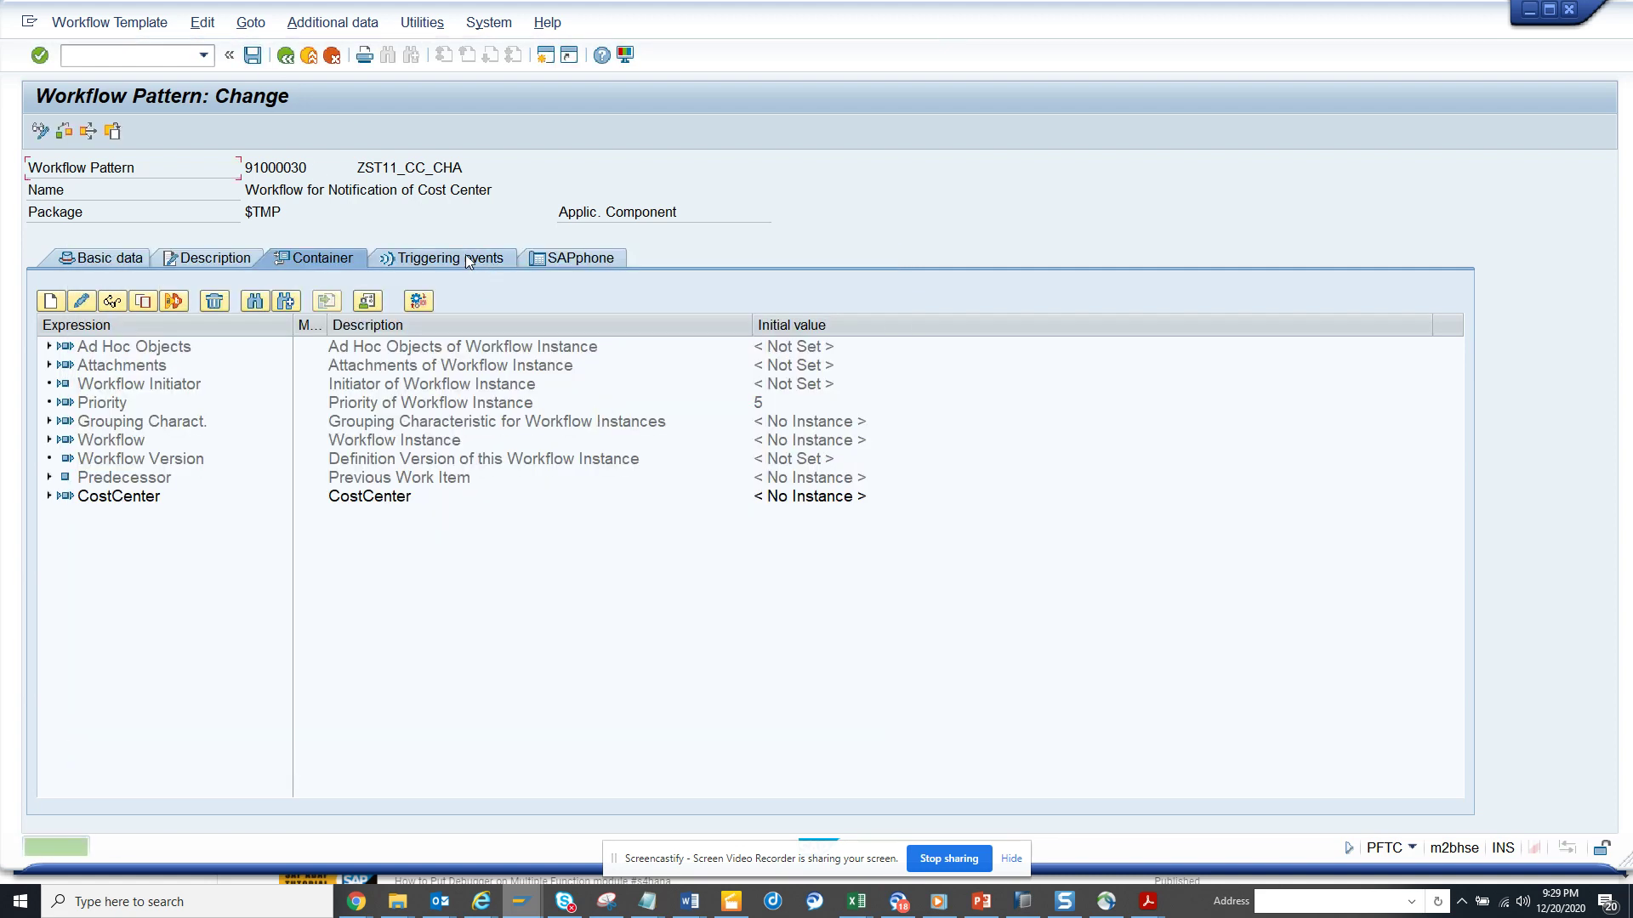
left_click(466, 257)
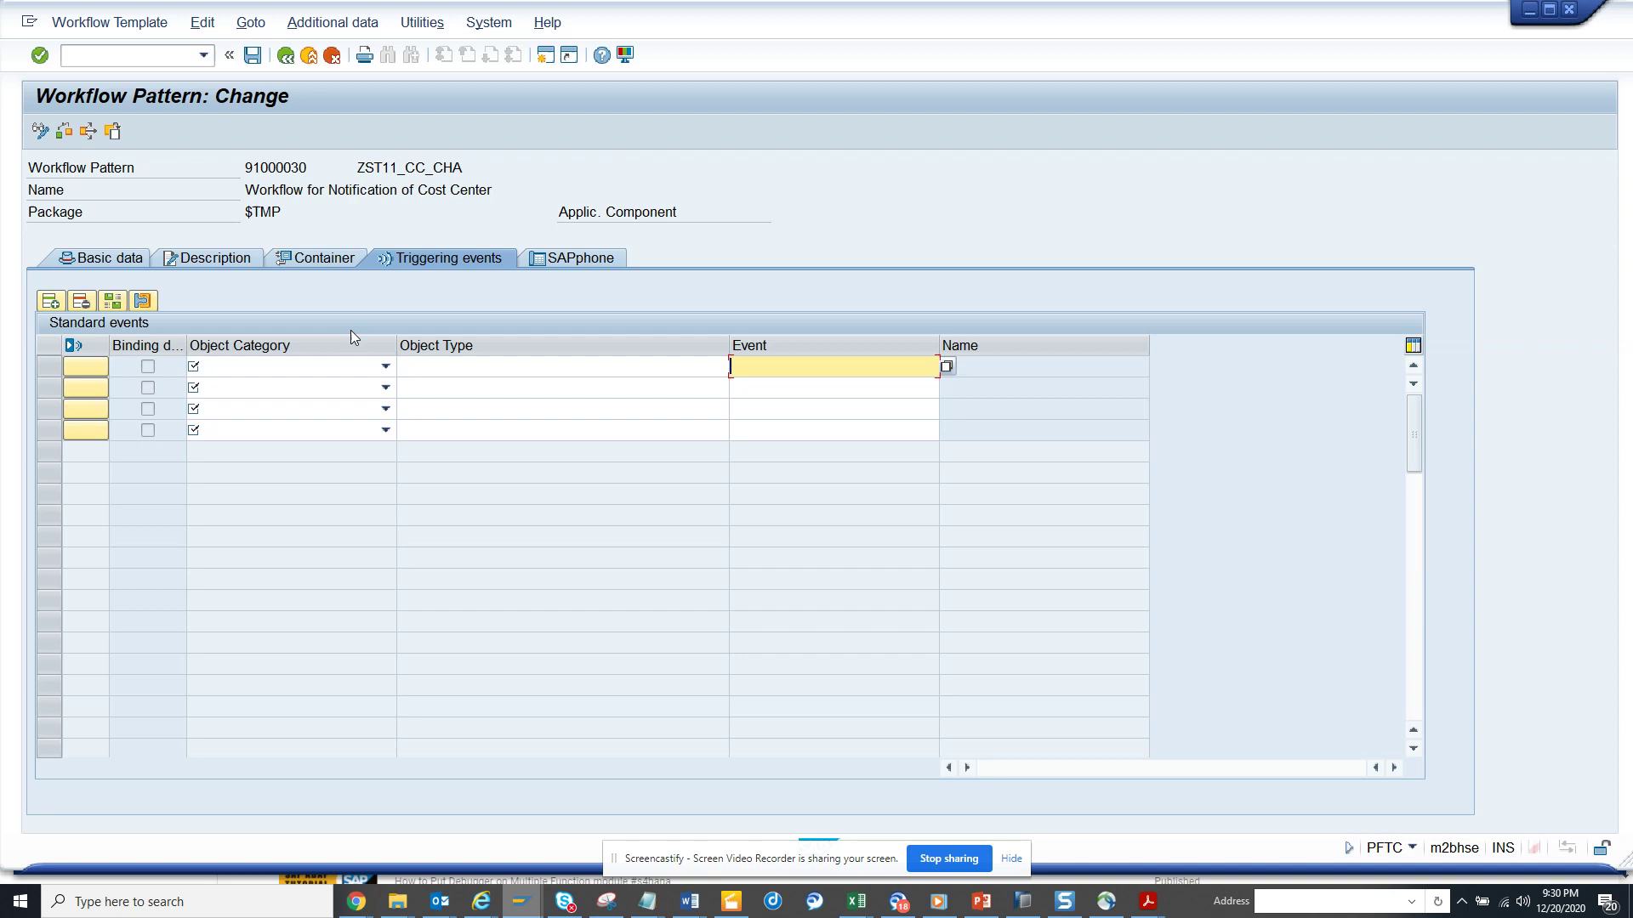
left_click(386, 368)
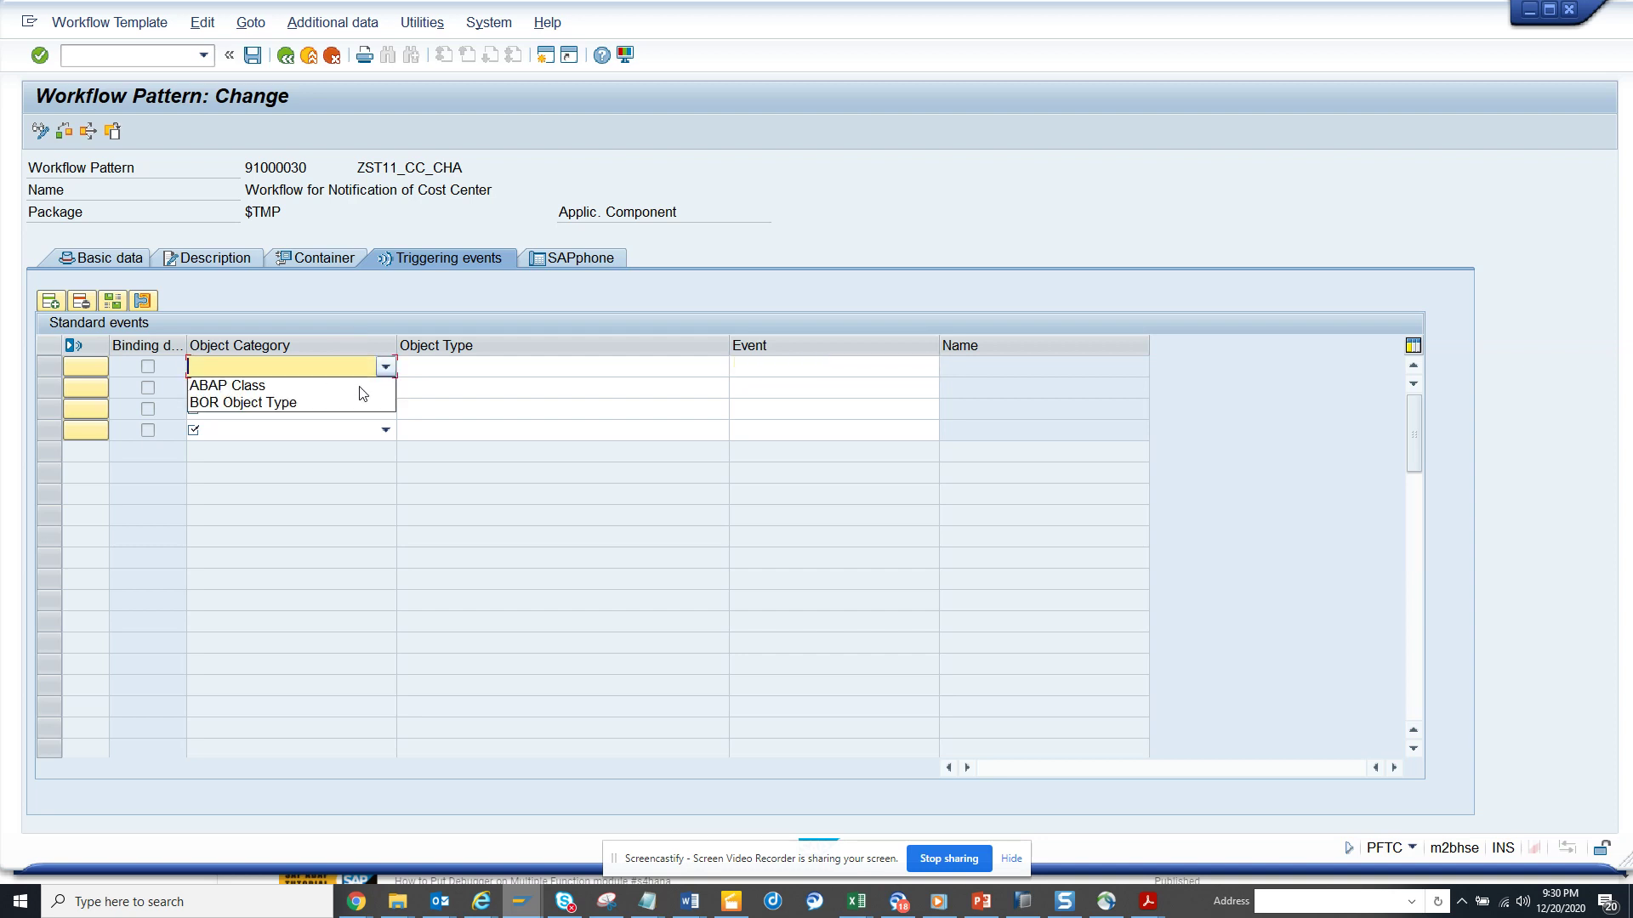
left_click(348, 421)
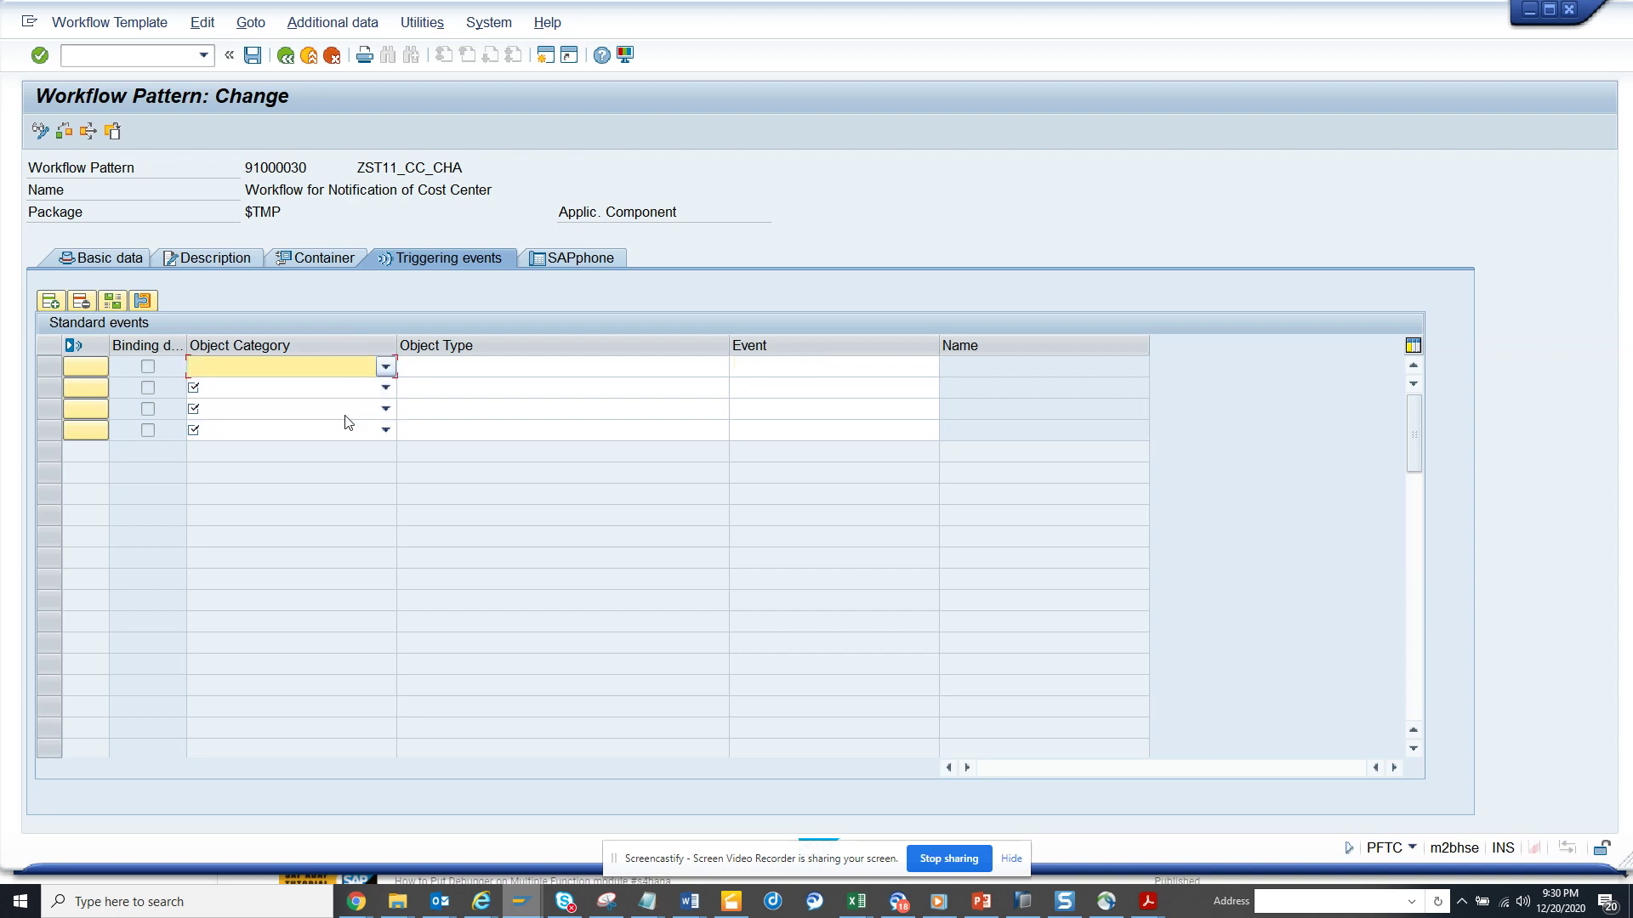
left_click(385, 367)
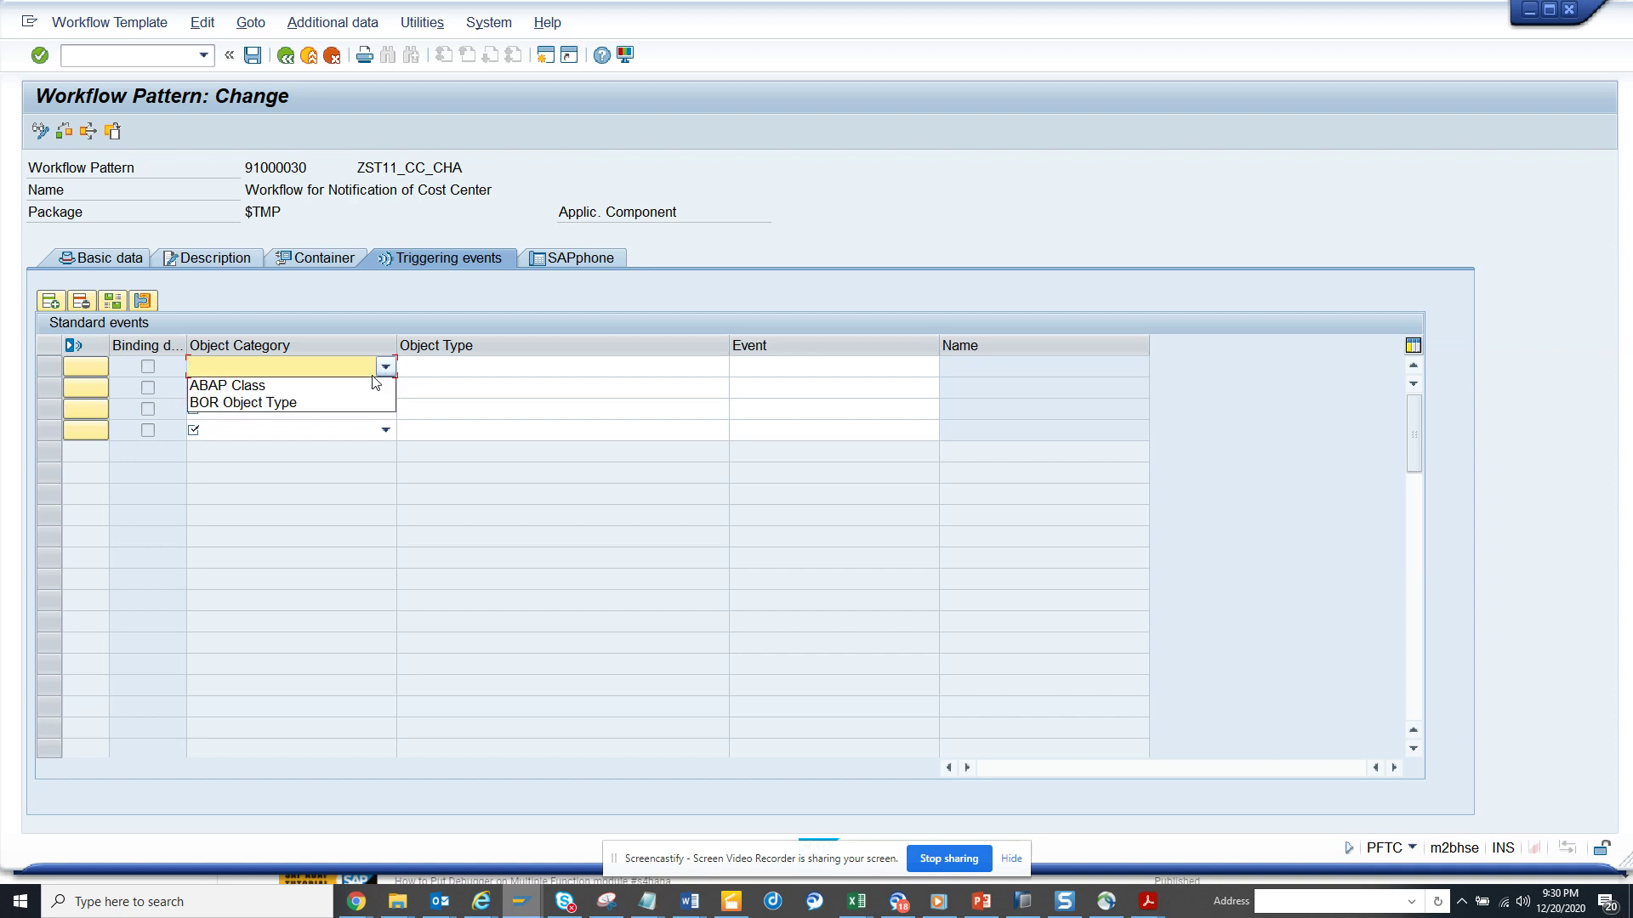
left_click(316, 404)
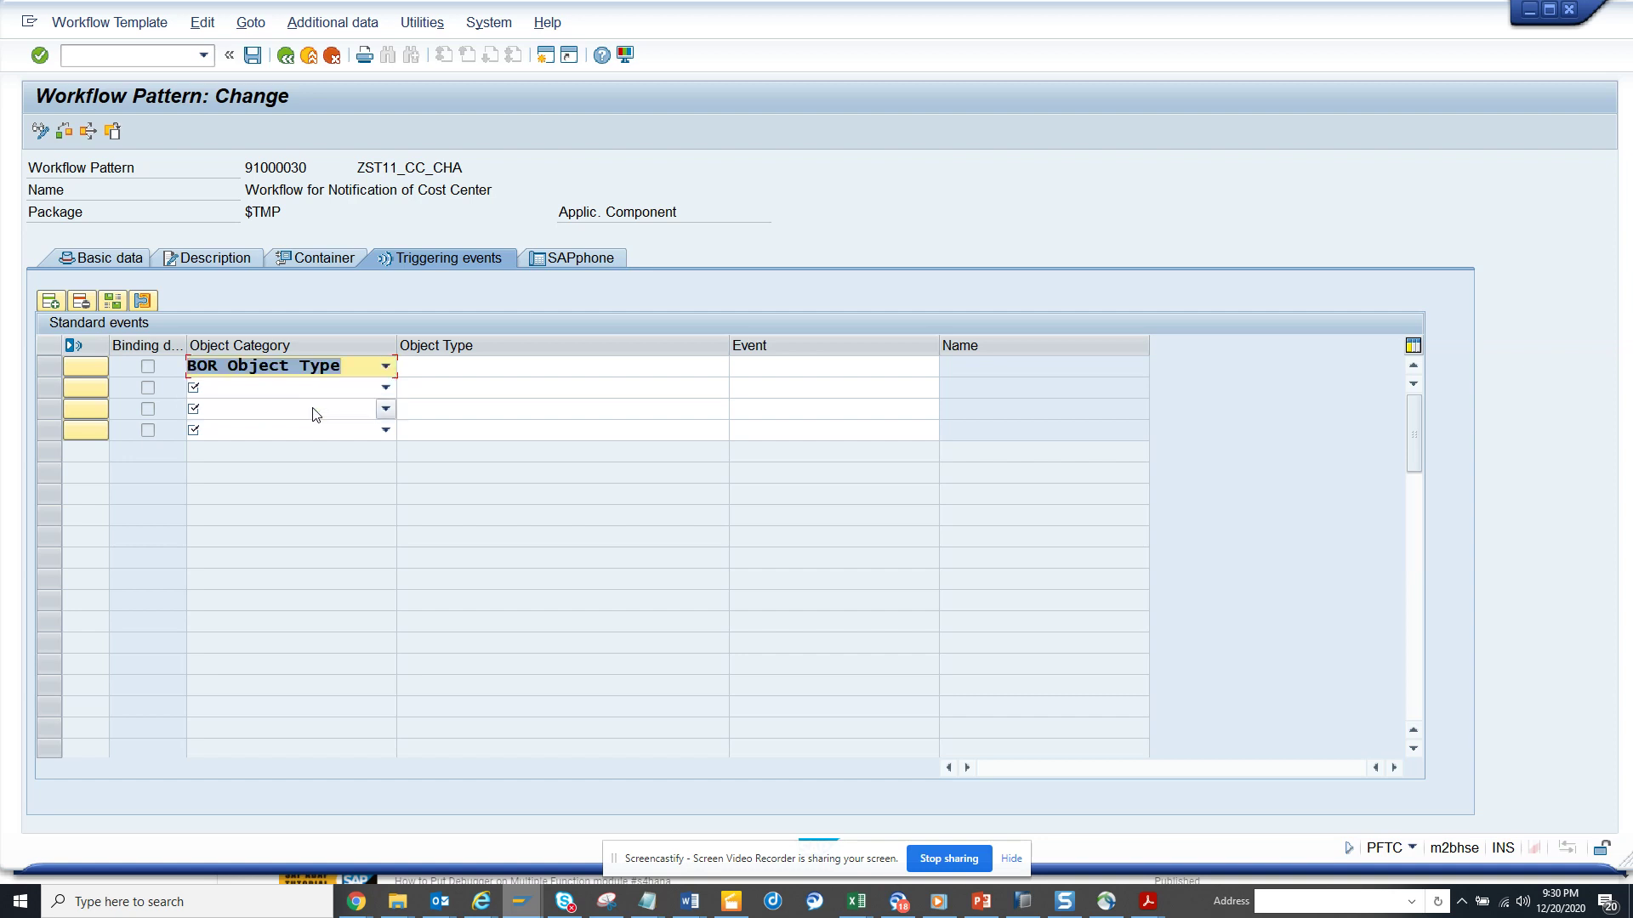
- Enter object type BUS0012 with event CHANGED and validate the triggering event row
left_click(459, 366)
type("b")
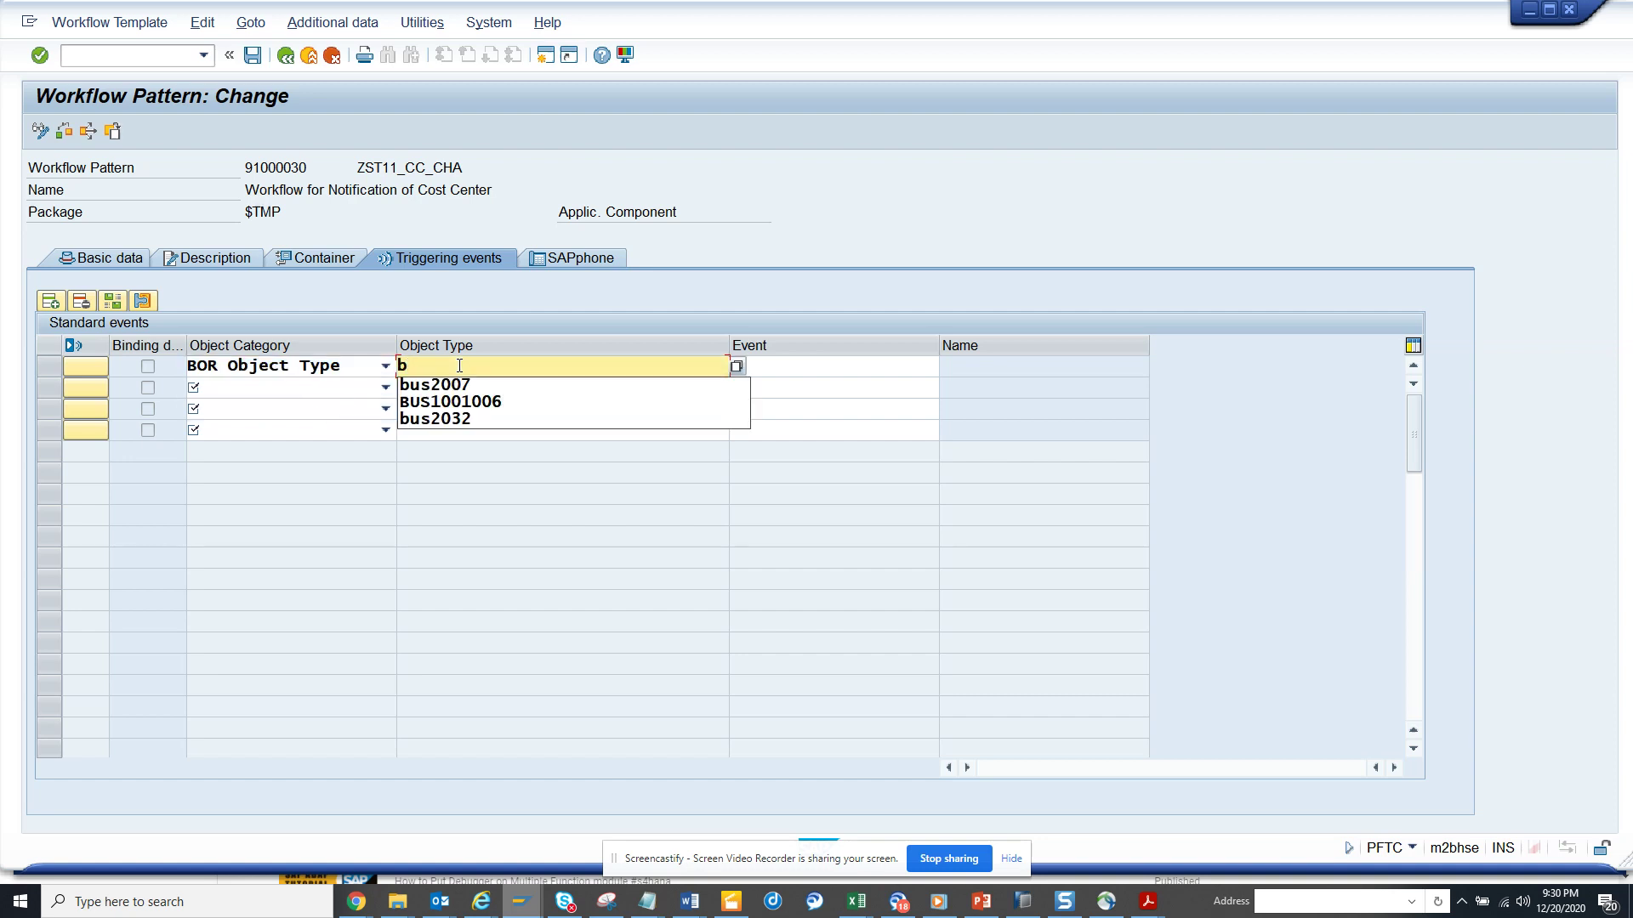
type("us00")
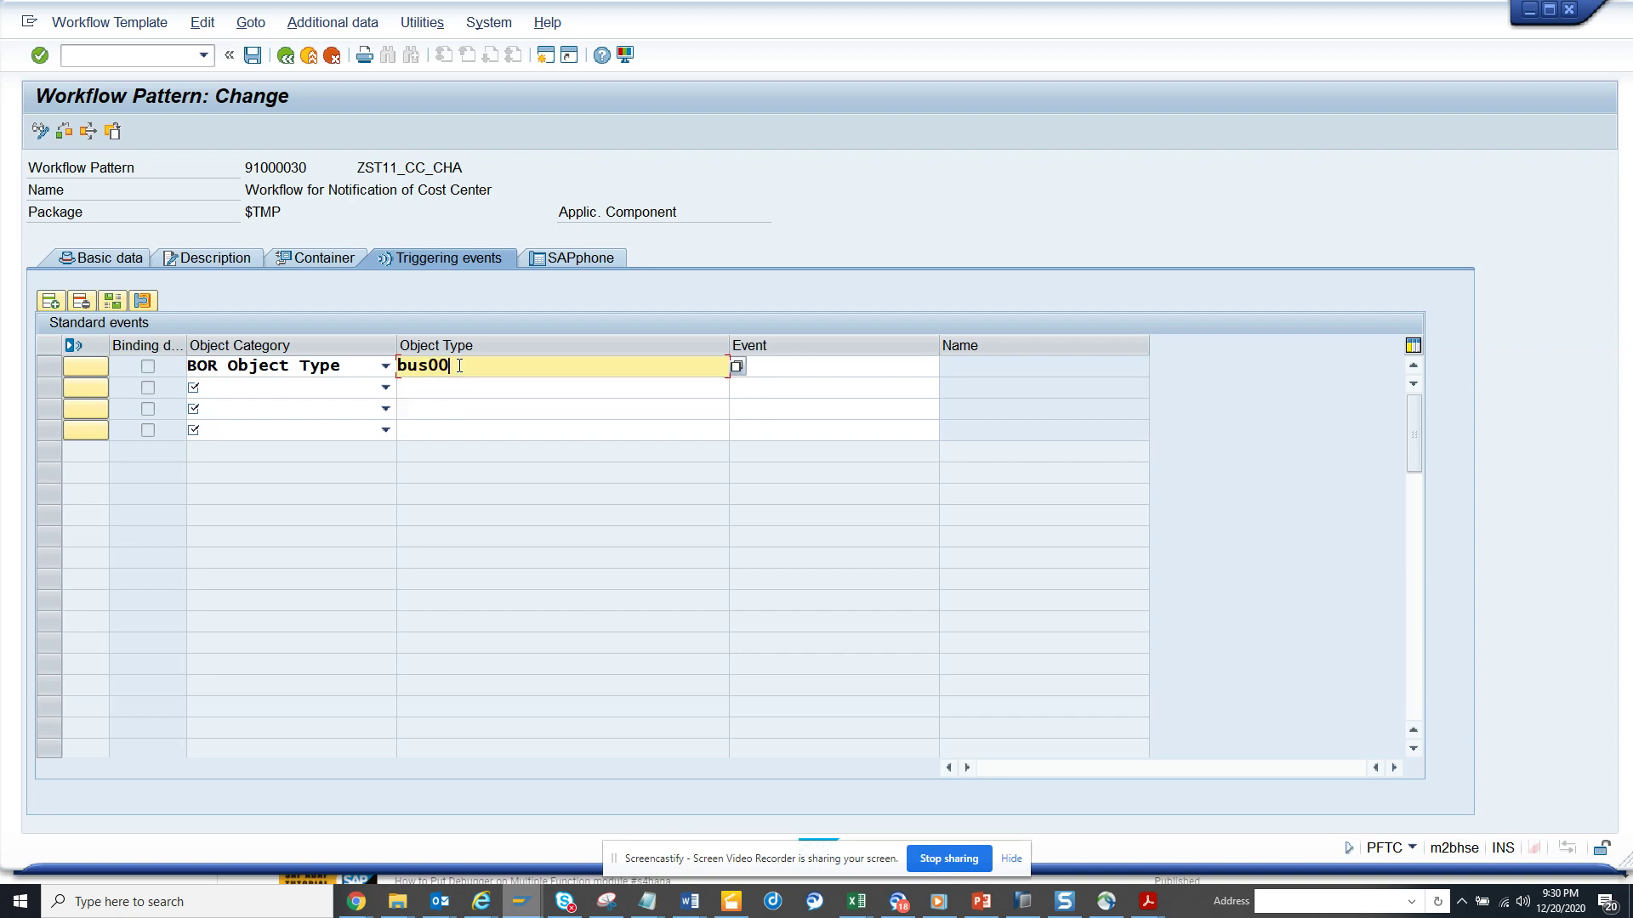
type("12")
left_click(914, 371)
left_click(947, 366)
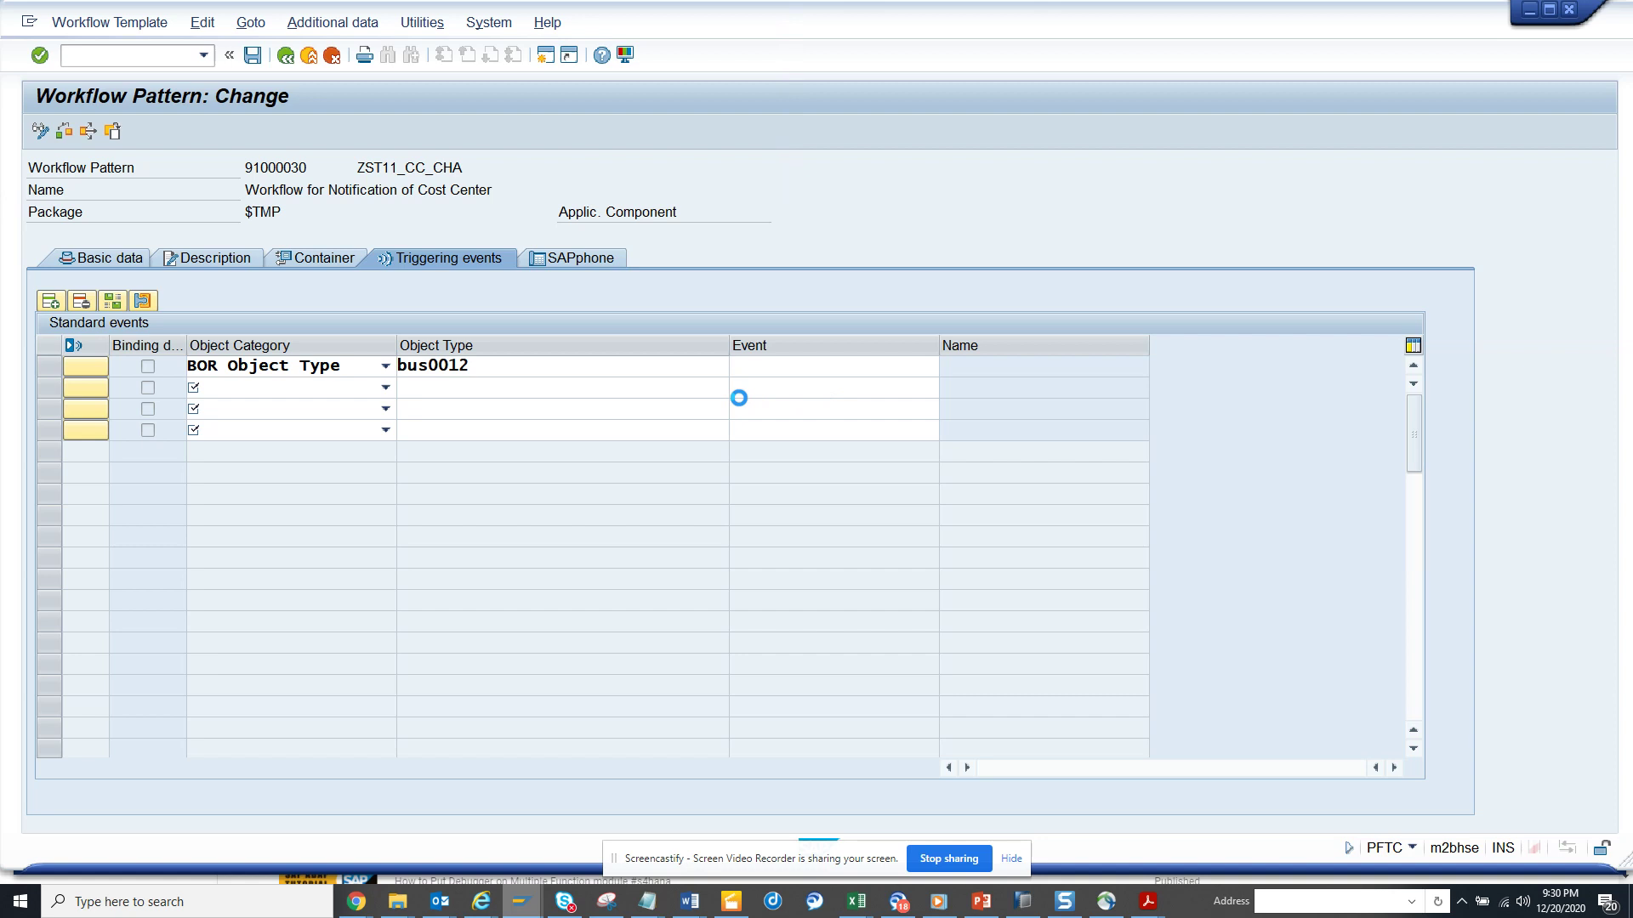
left_click(173, 134)
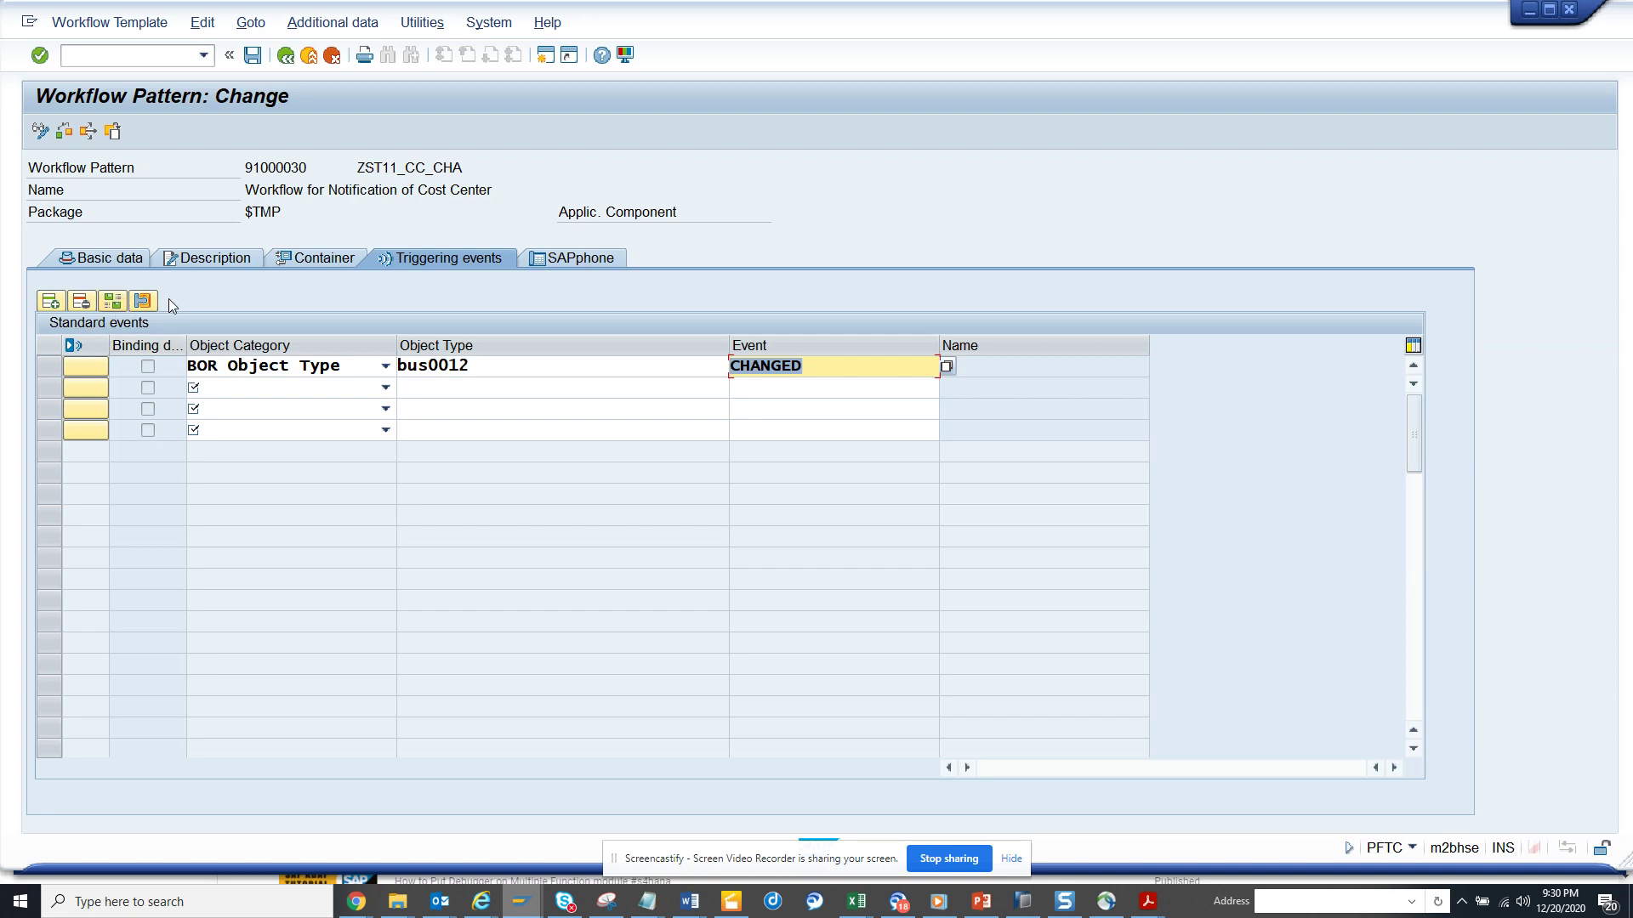
key("Return")
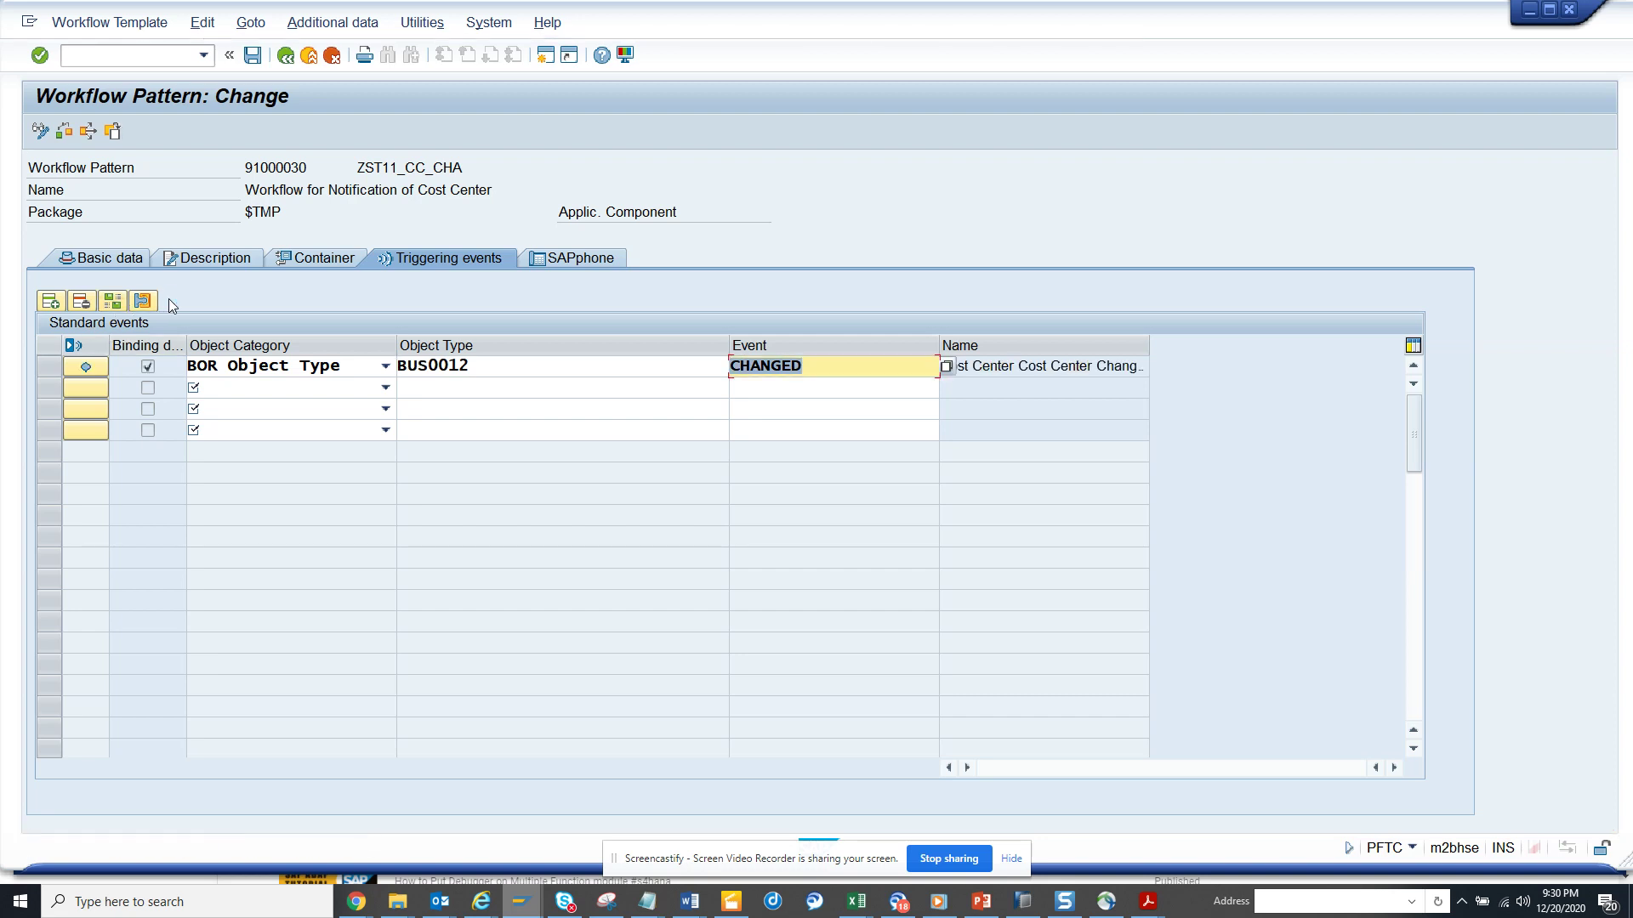
- Accept the Cost Center Changed event binding and activate the event, saving under request HS4K900392
left_click(88, 365)
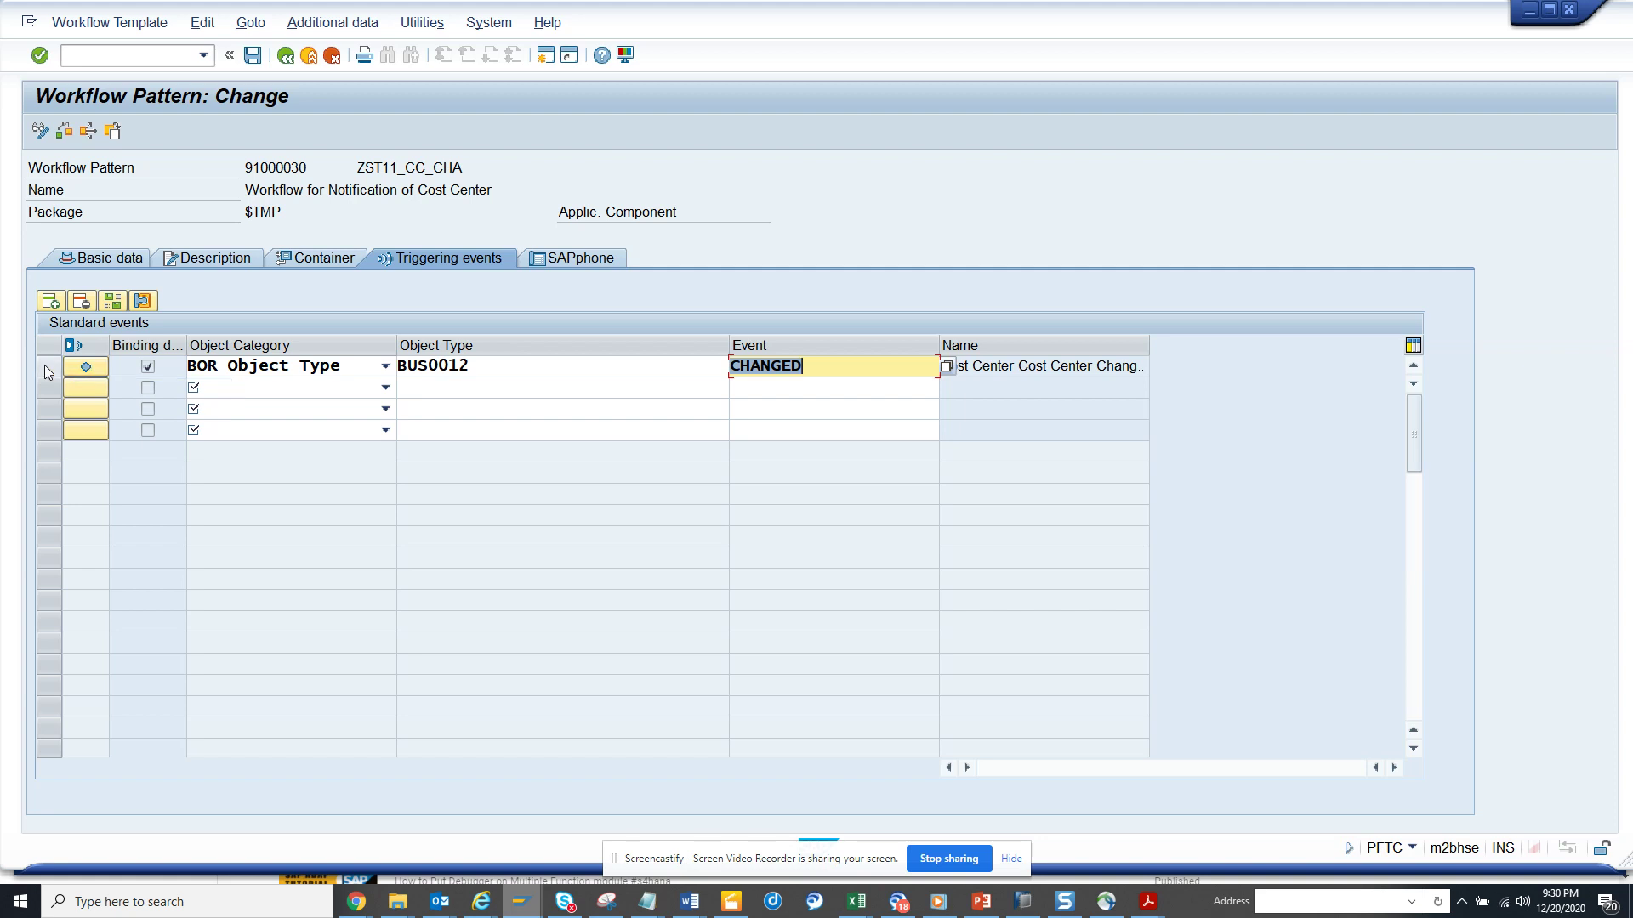
left_click(116, 301)
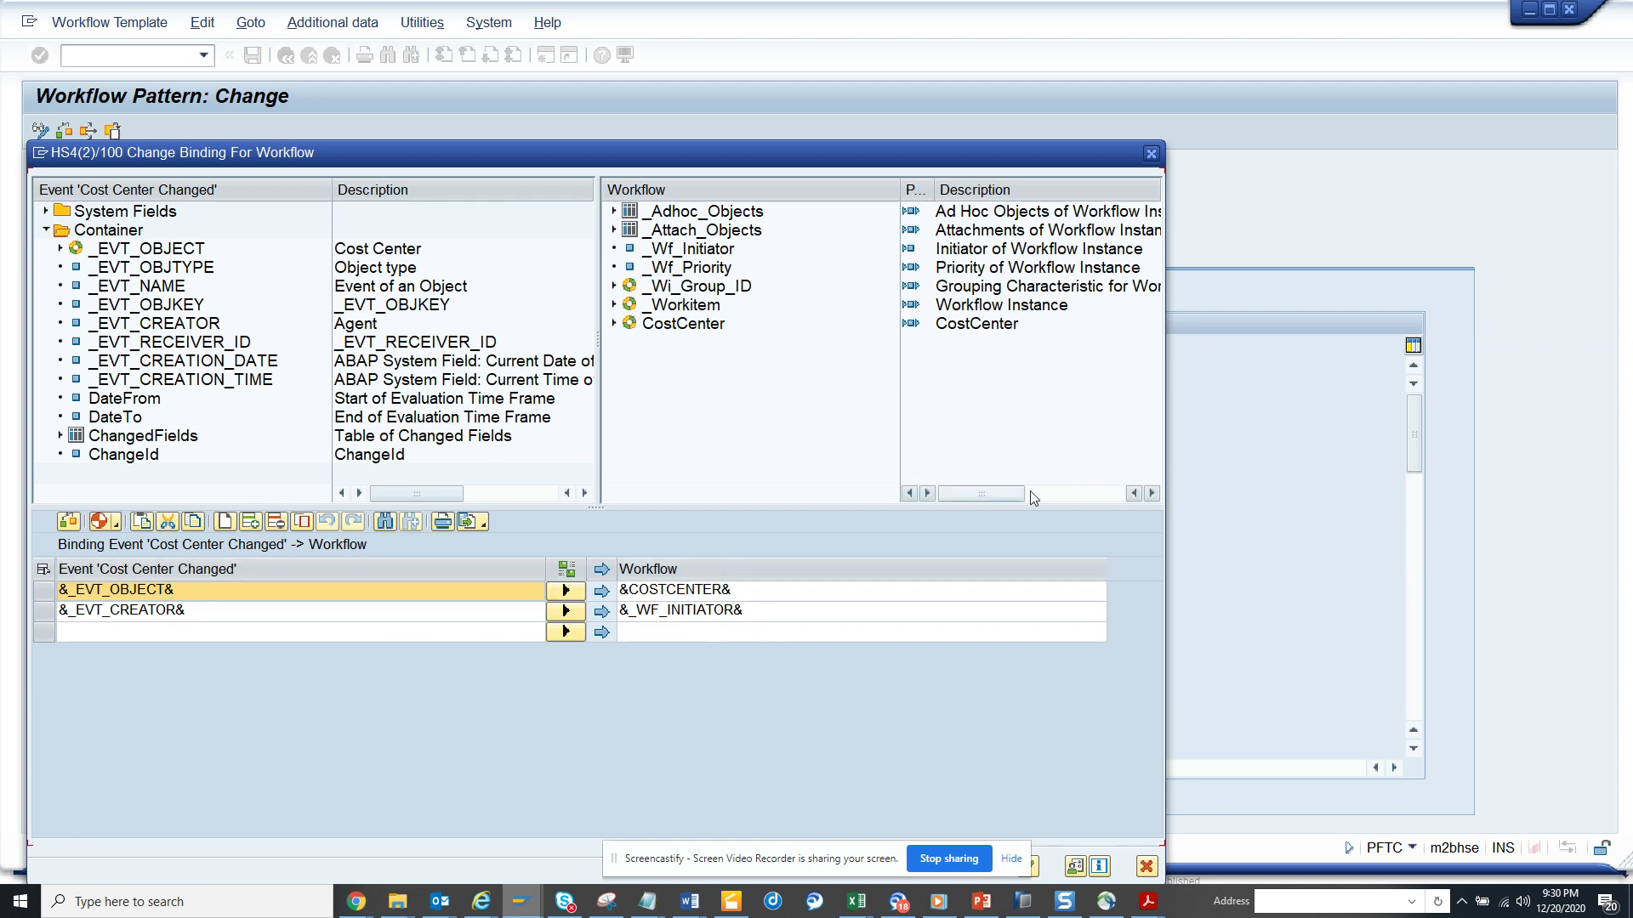
left_click(1151, 154)
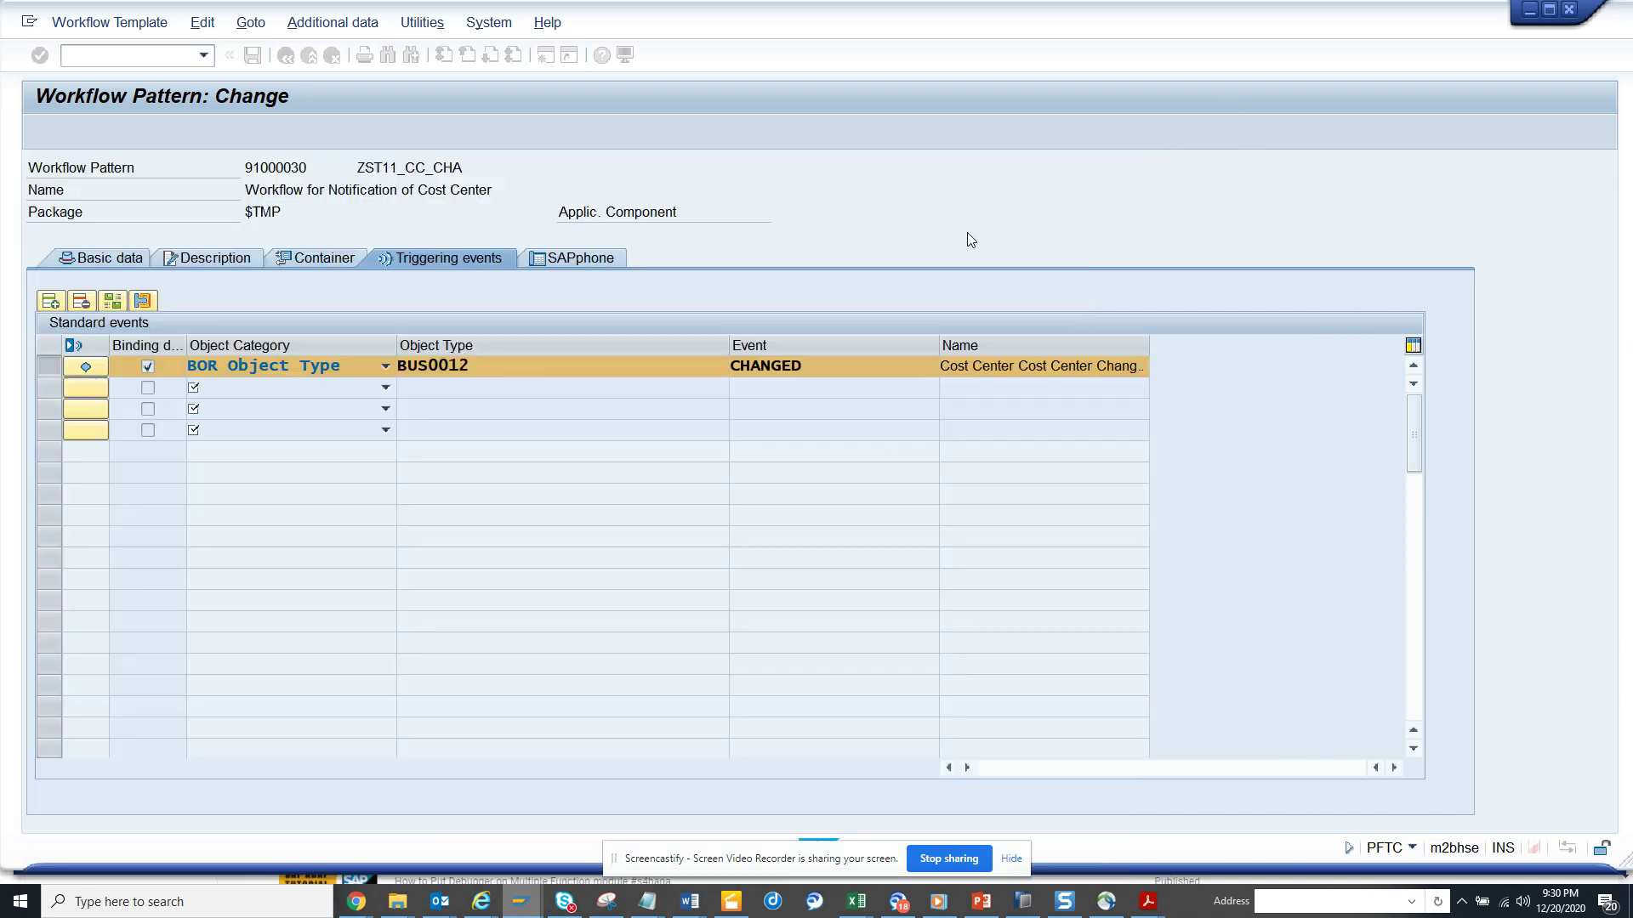
left_click(88, 369)
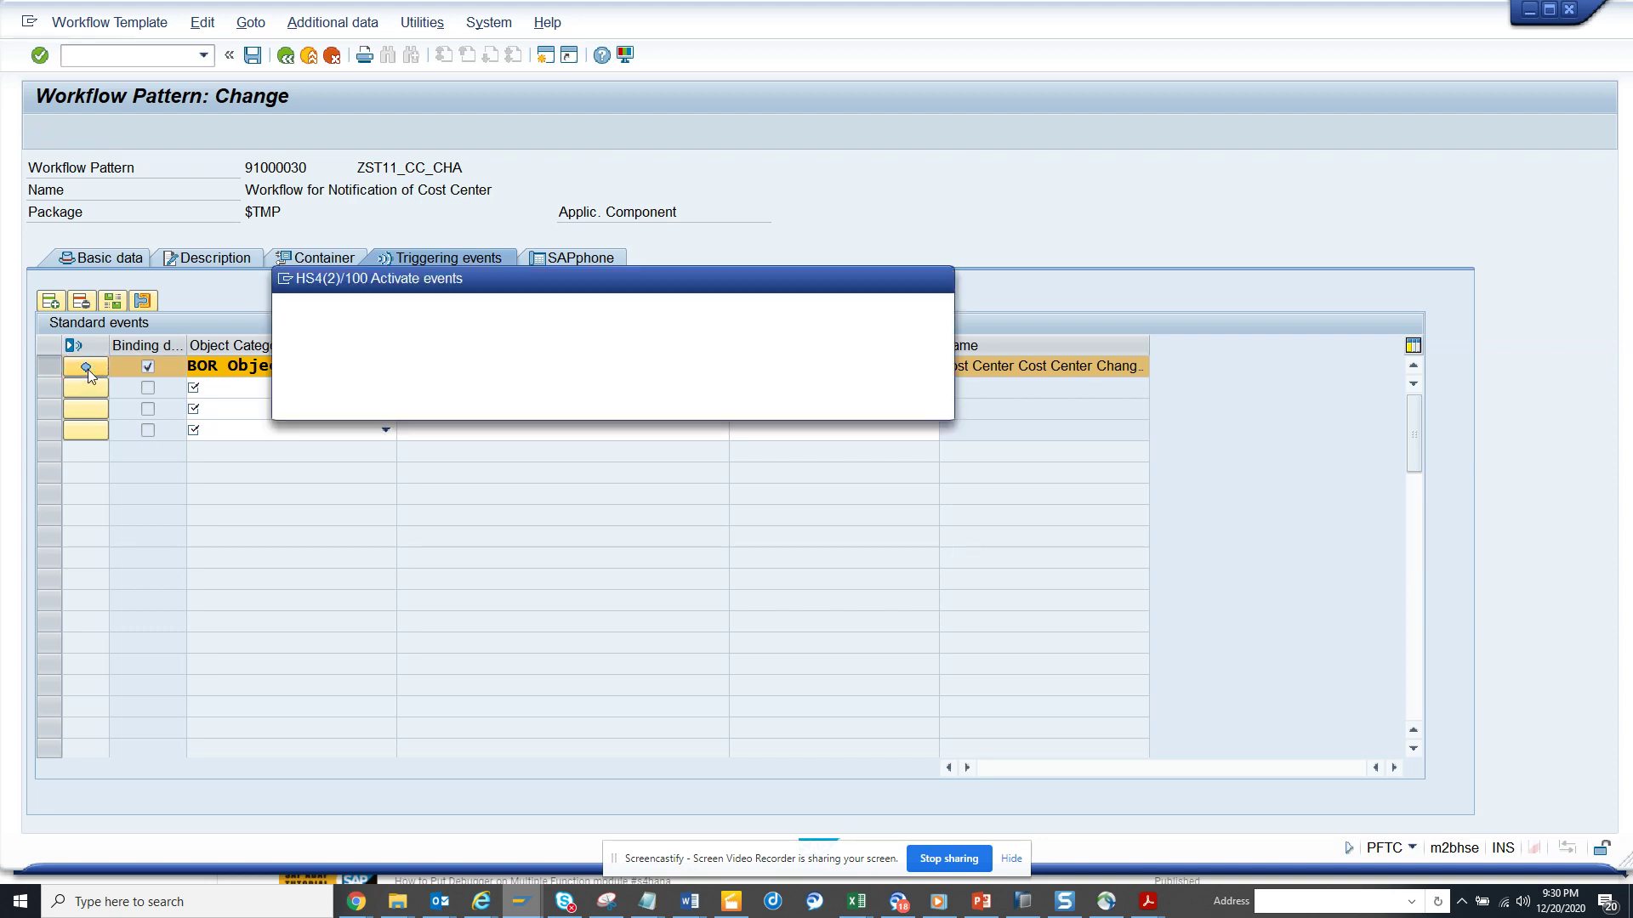
left_click(374, 402)
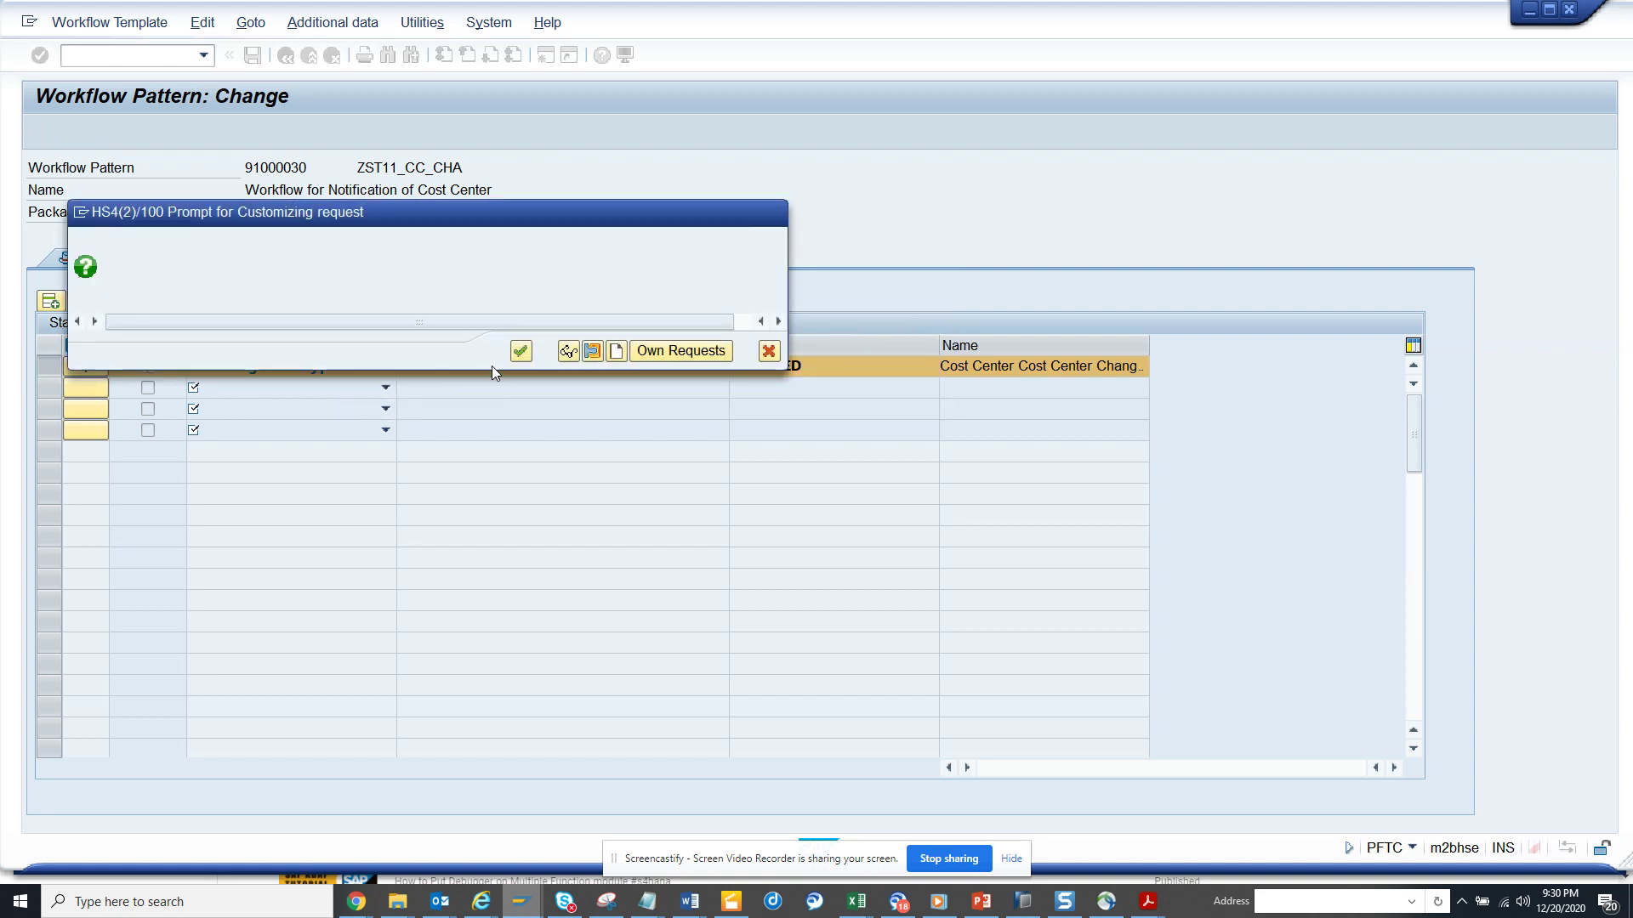
left_click(520, 352)
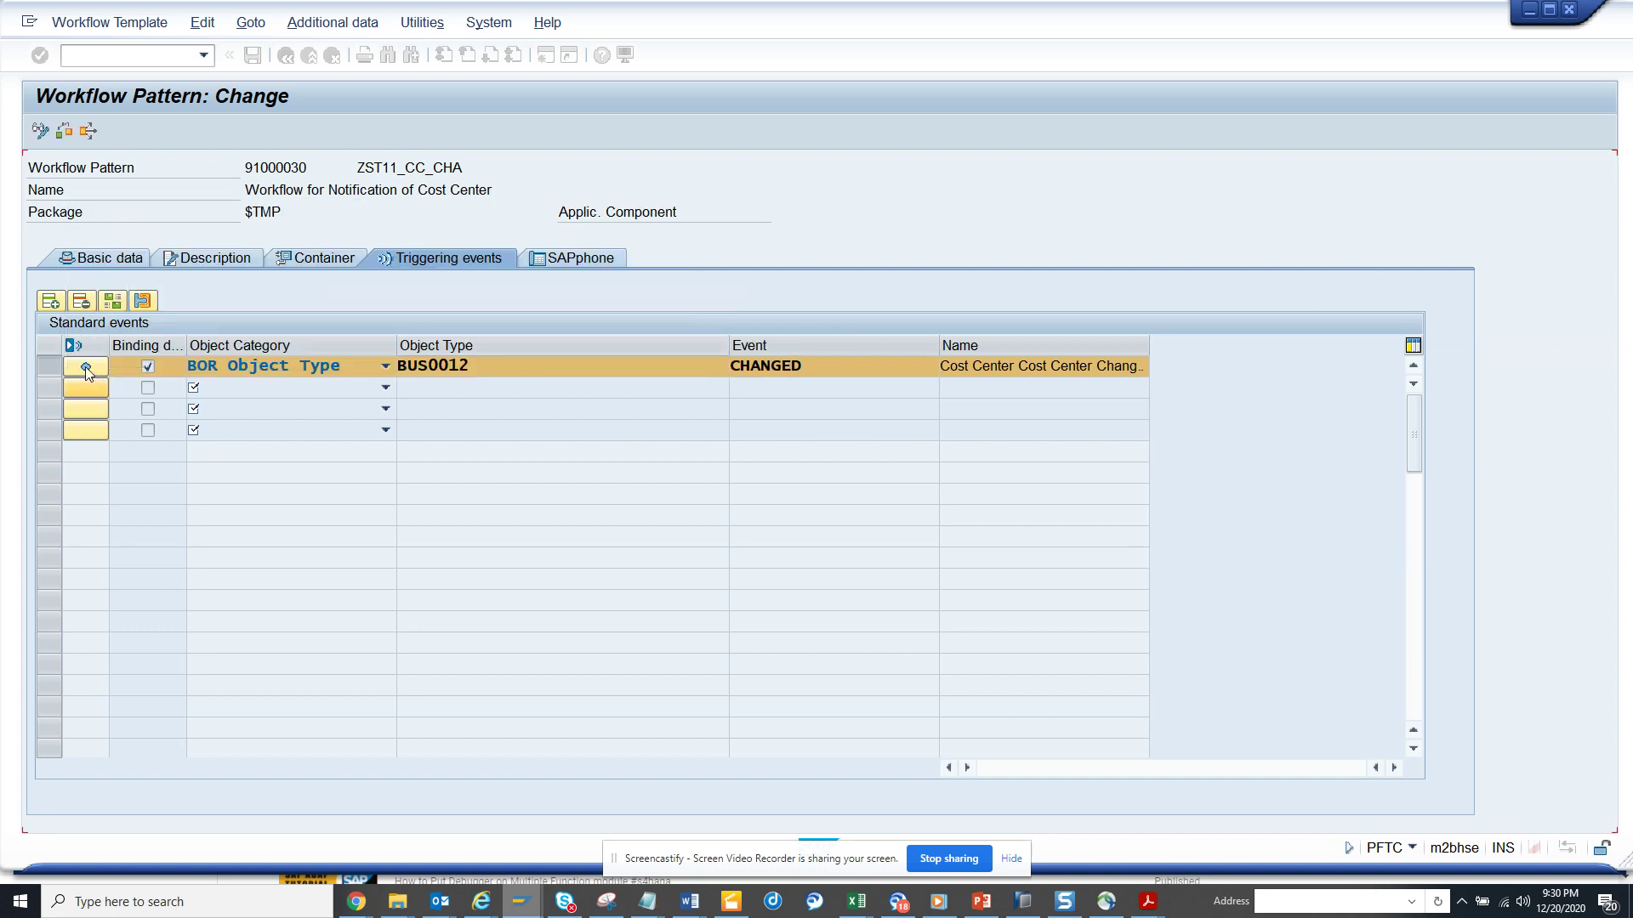
- Insert the CostCenter cost center number into the work item text, save, and open Workflow Builder
left_click(86, 367)
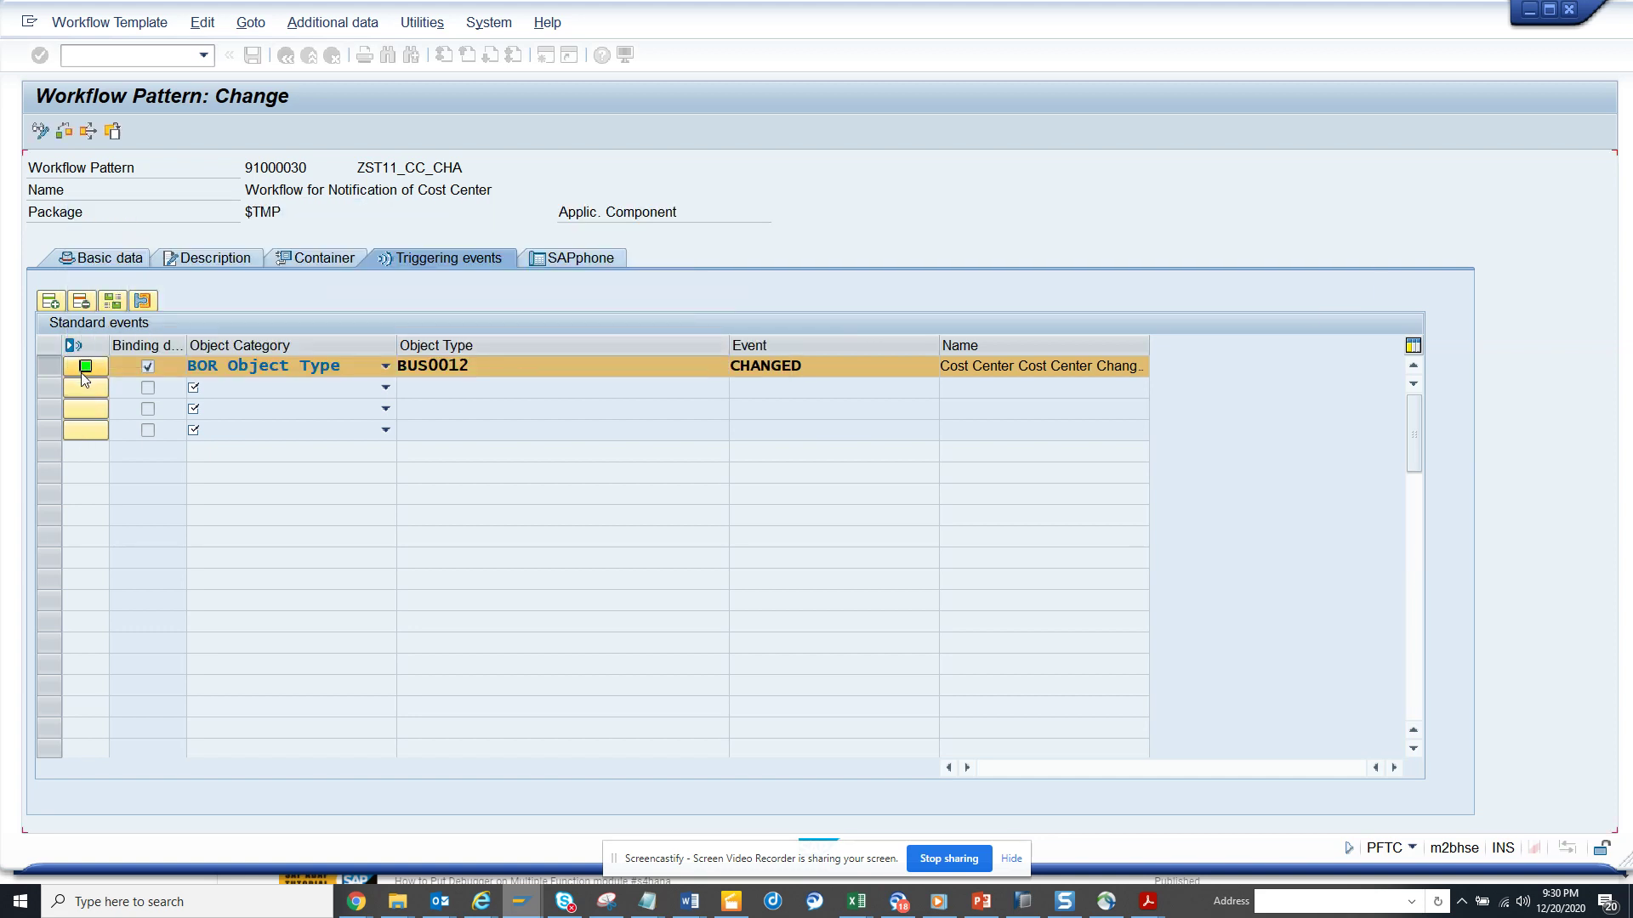
left_click(115, 258)
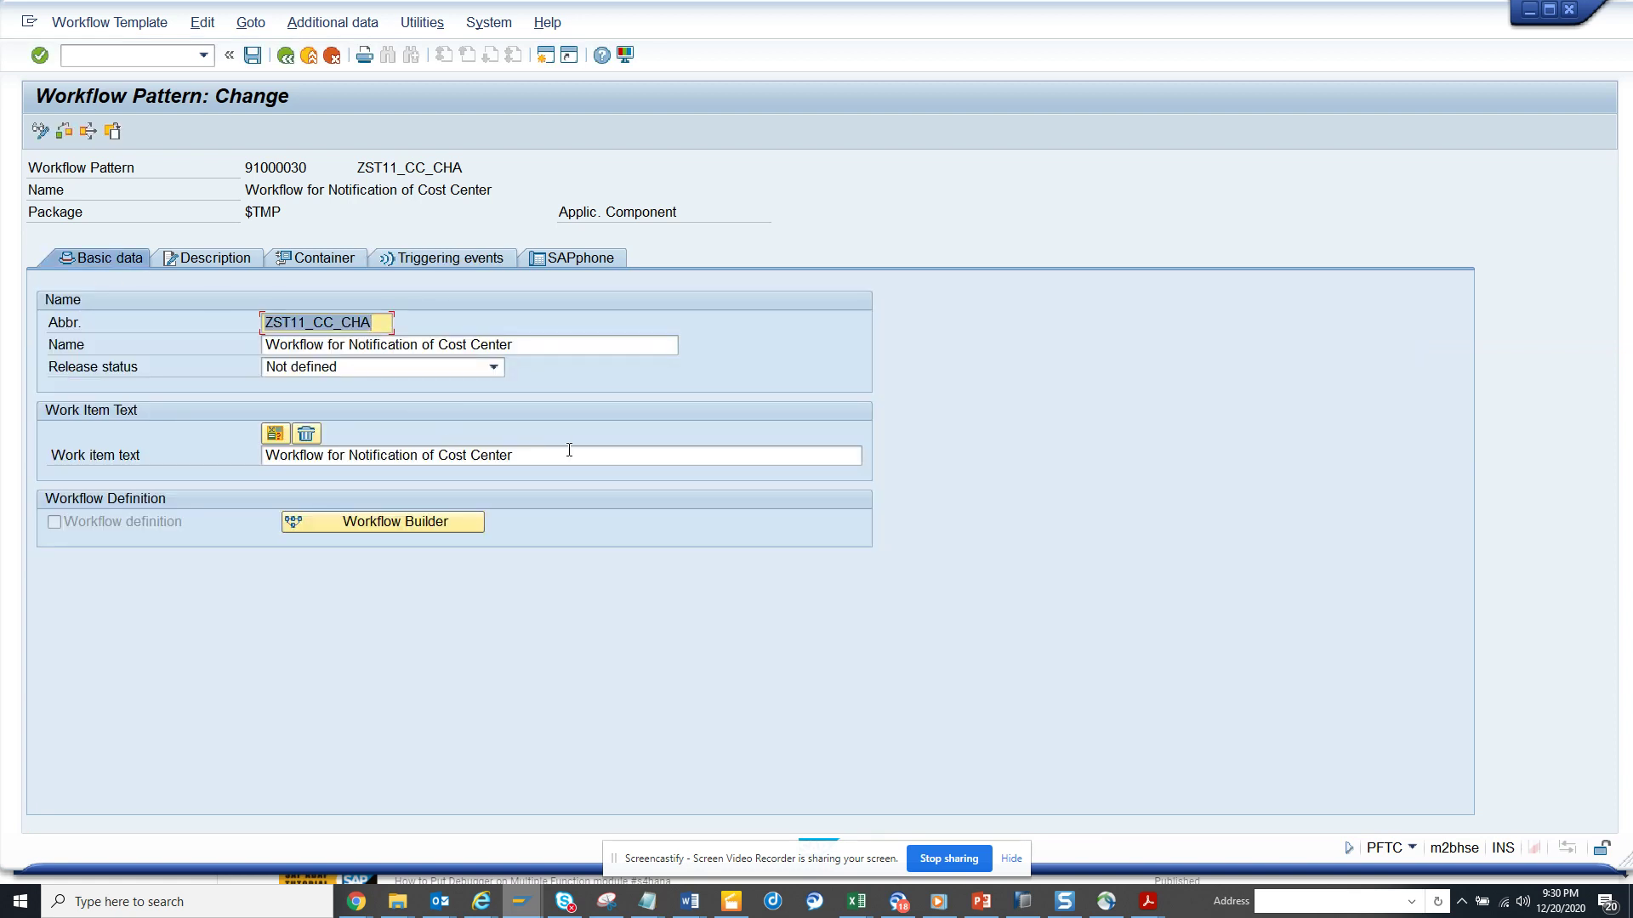
left_click(565, 451)
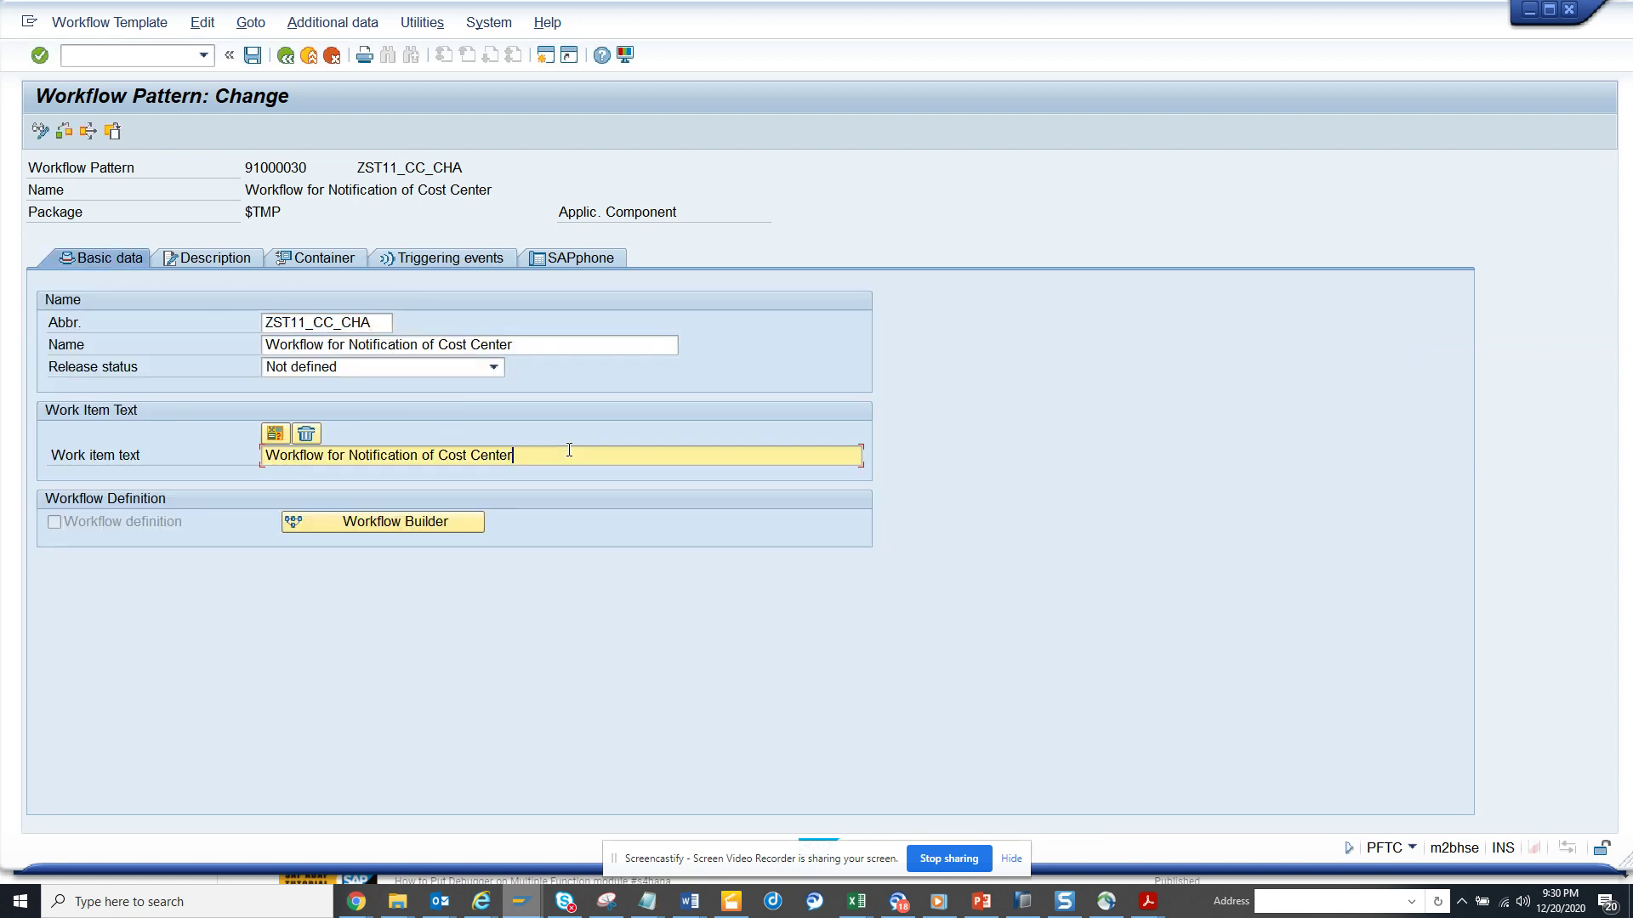
left_click(274, 433)
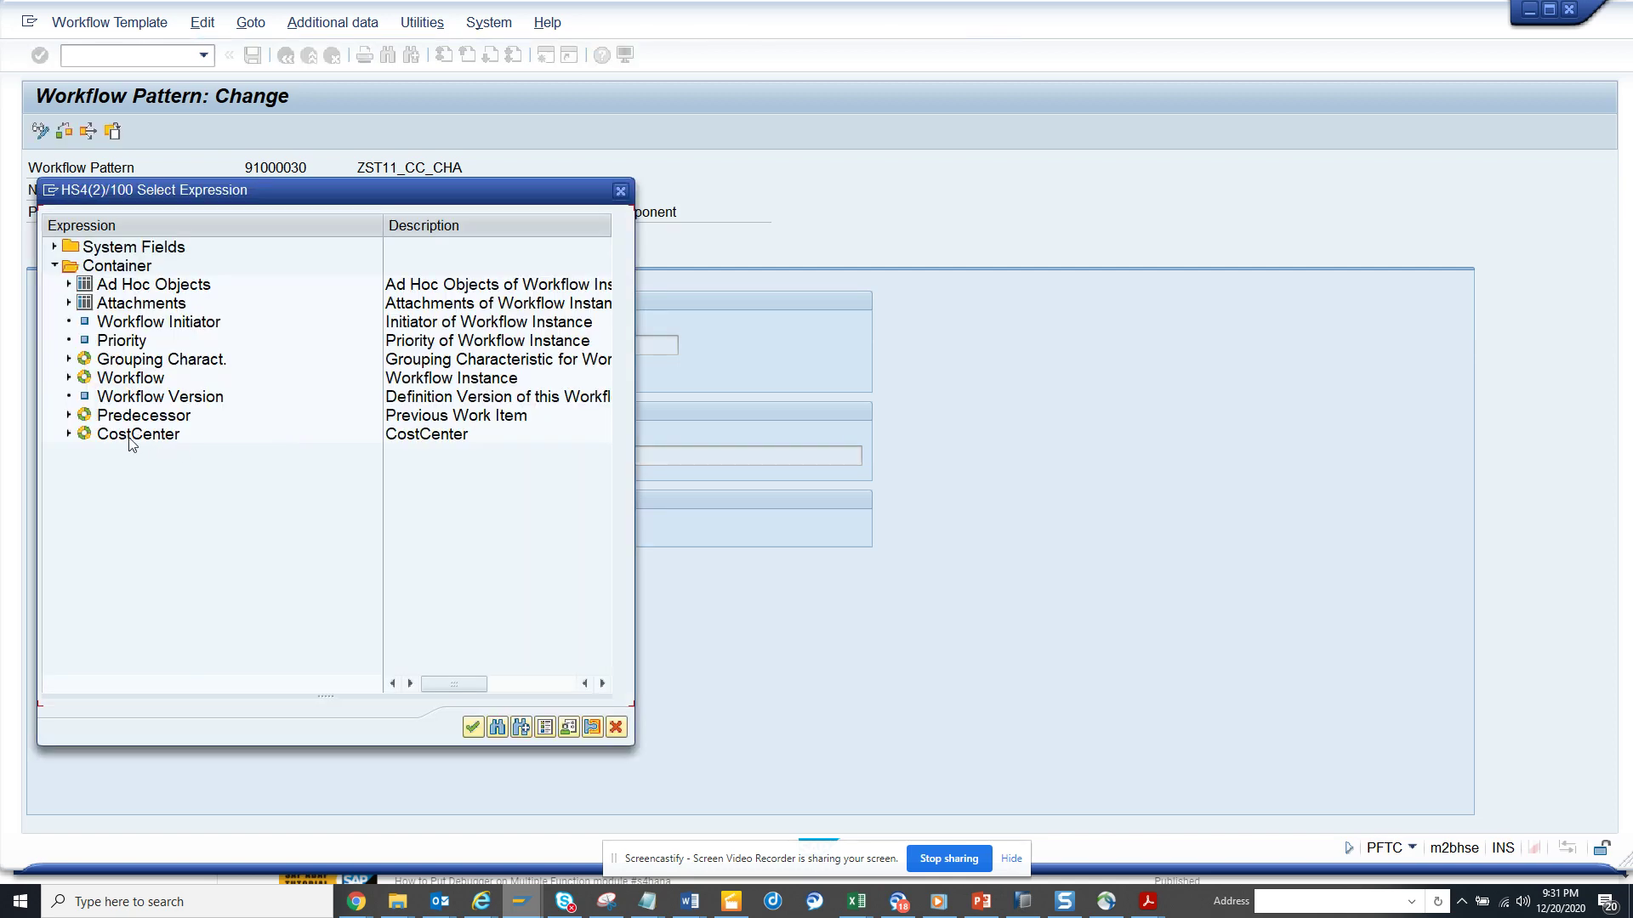
left_click(70, 434)
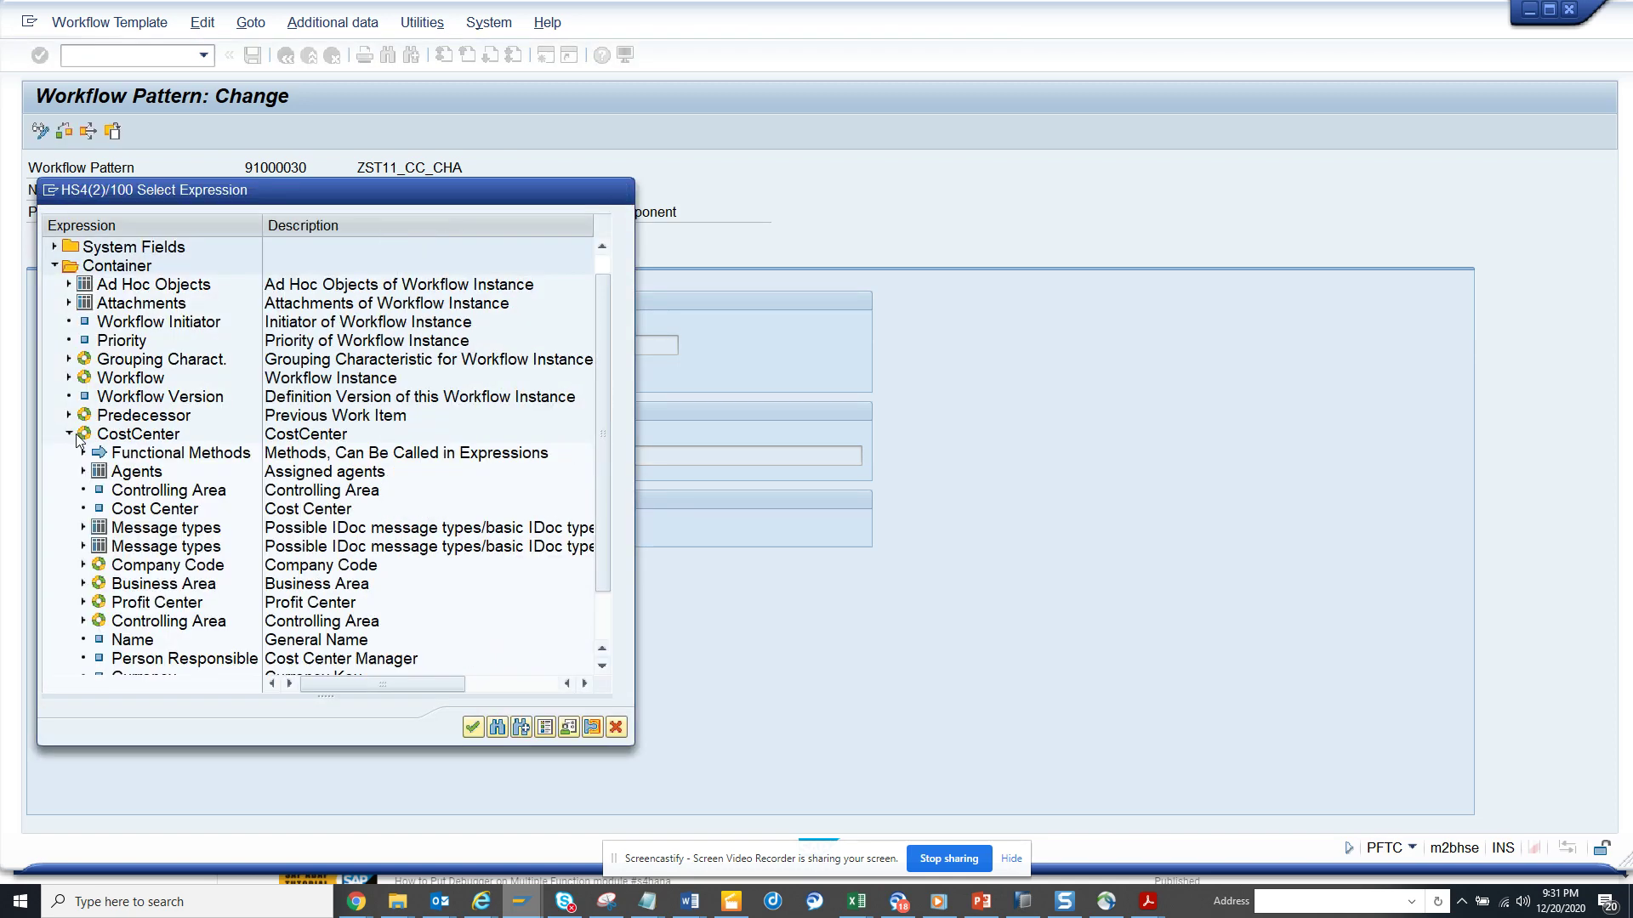
double_click(156, 509)
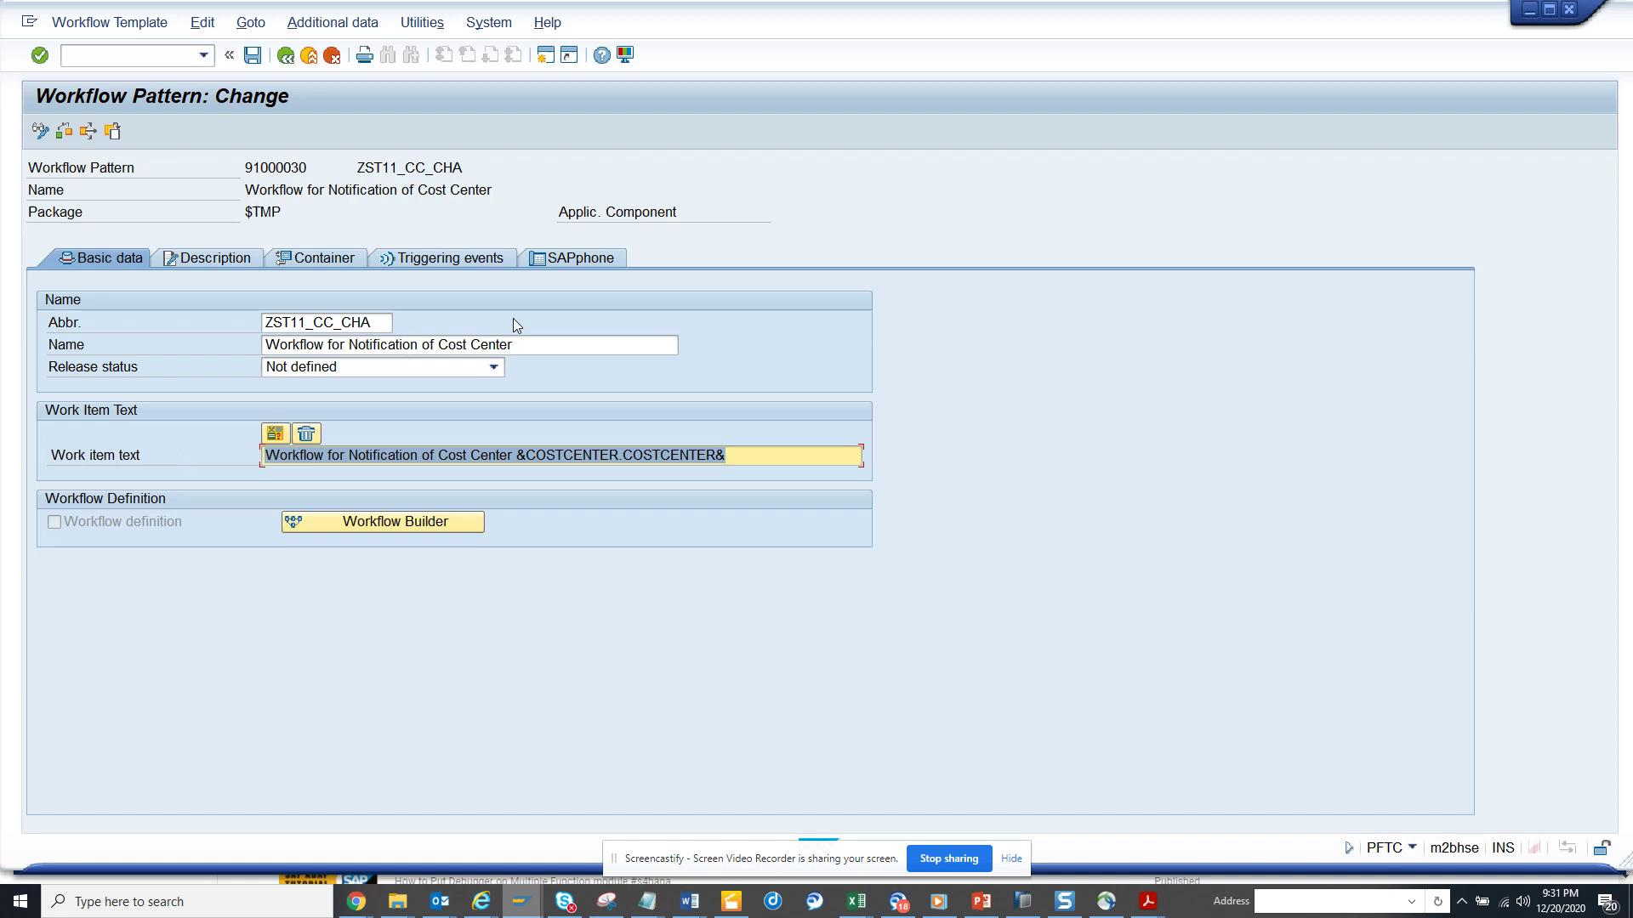
left_click(253, 55)
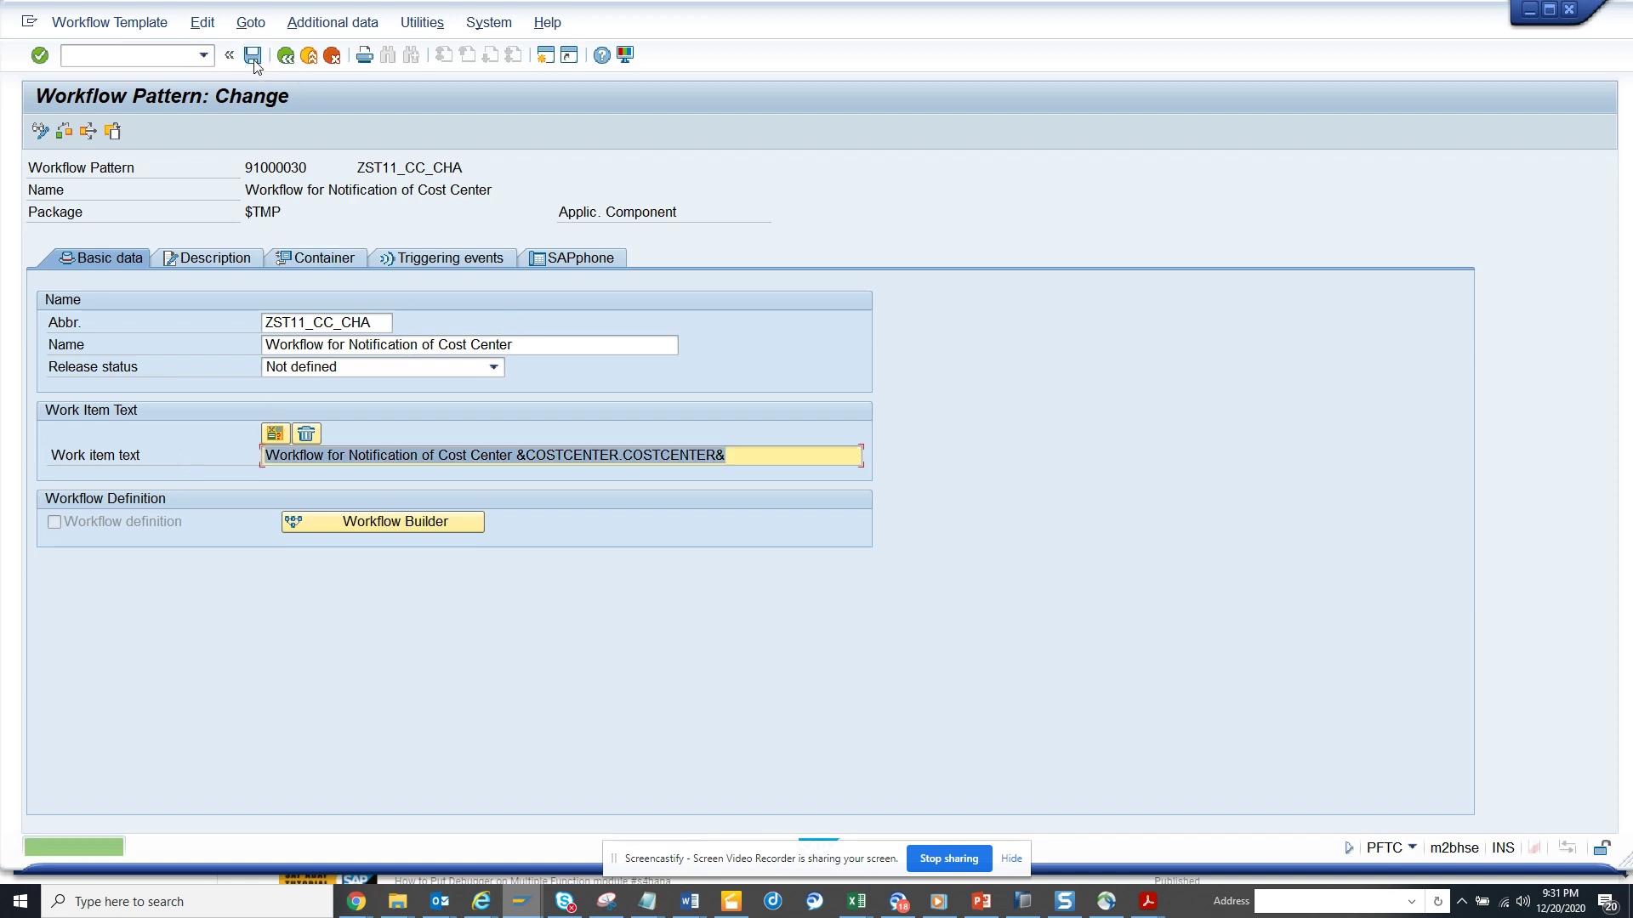
left_click(403, 522)
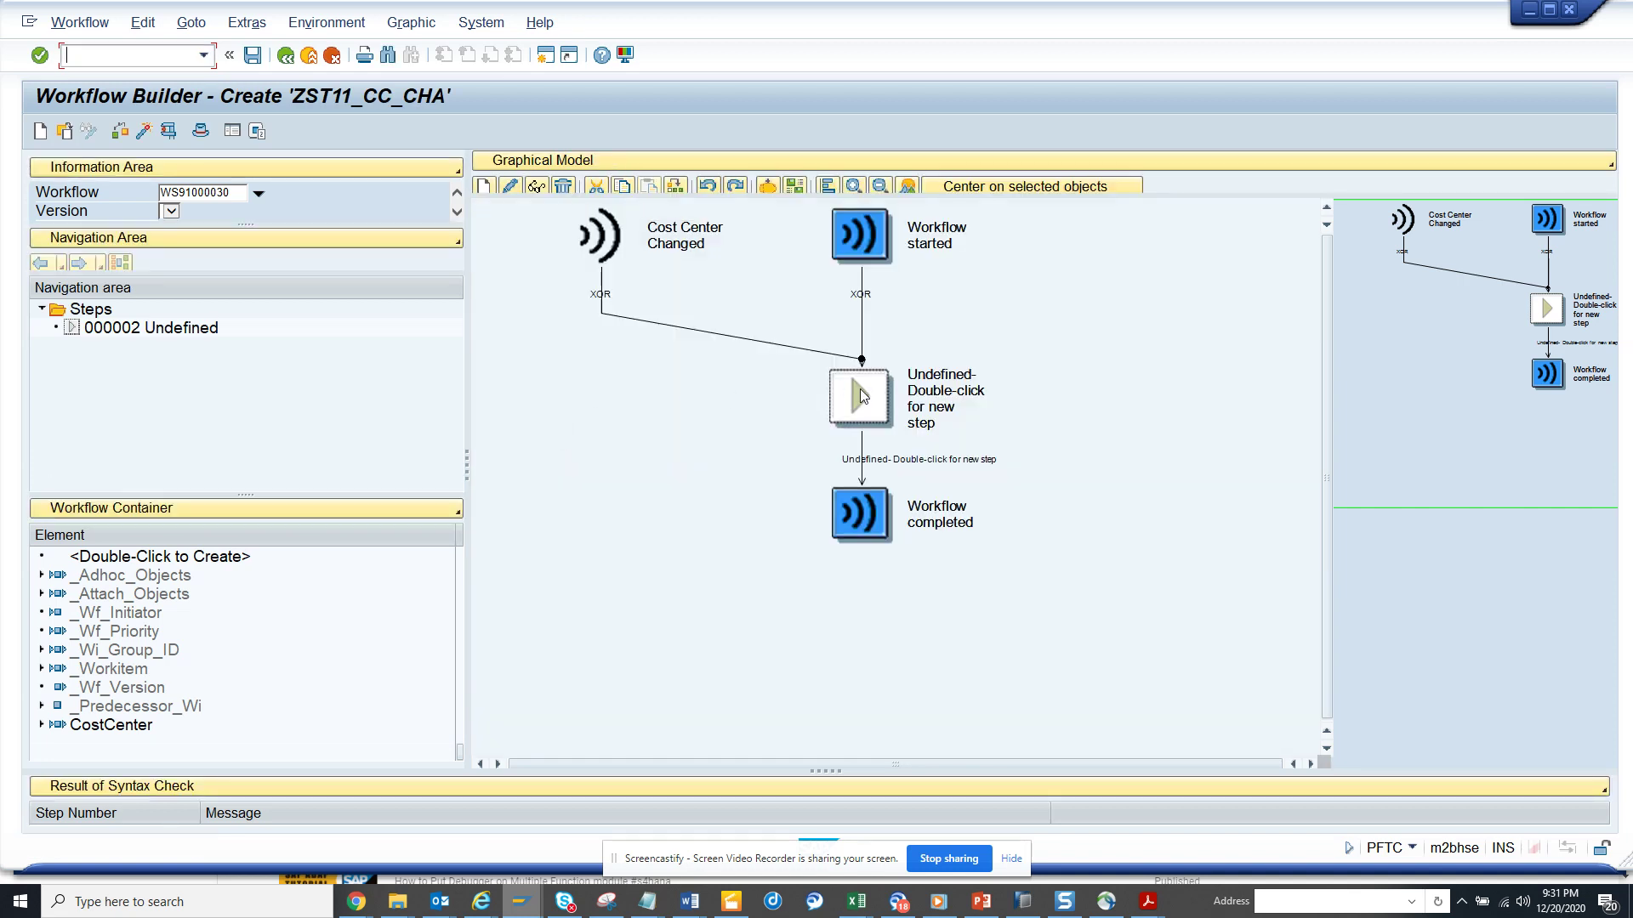
- Replace the Undefined step with a Send Mail step via its Create... context option
left_click(860, 393)
right_click(860, 393)
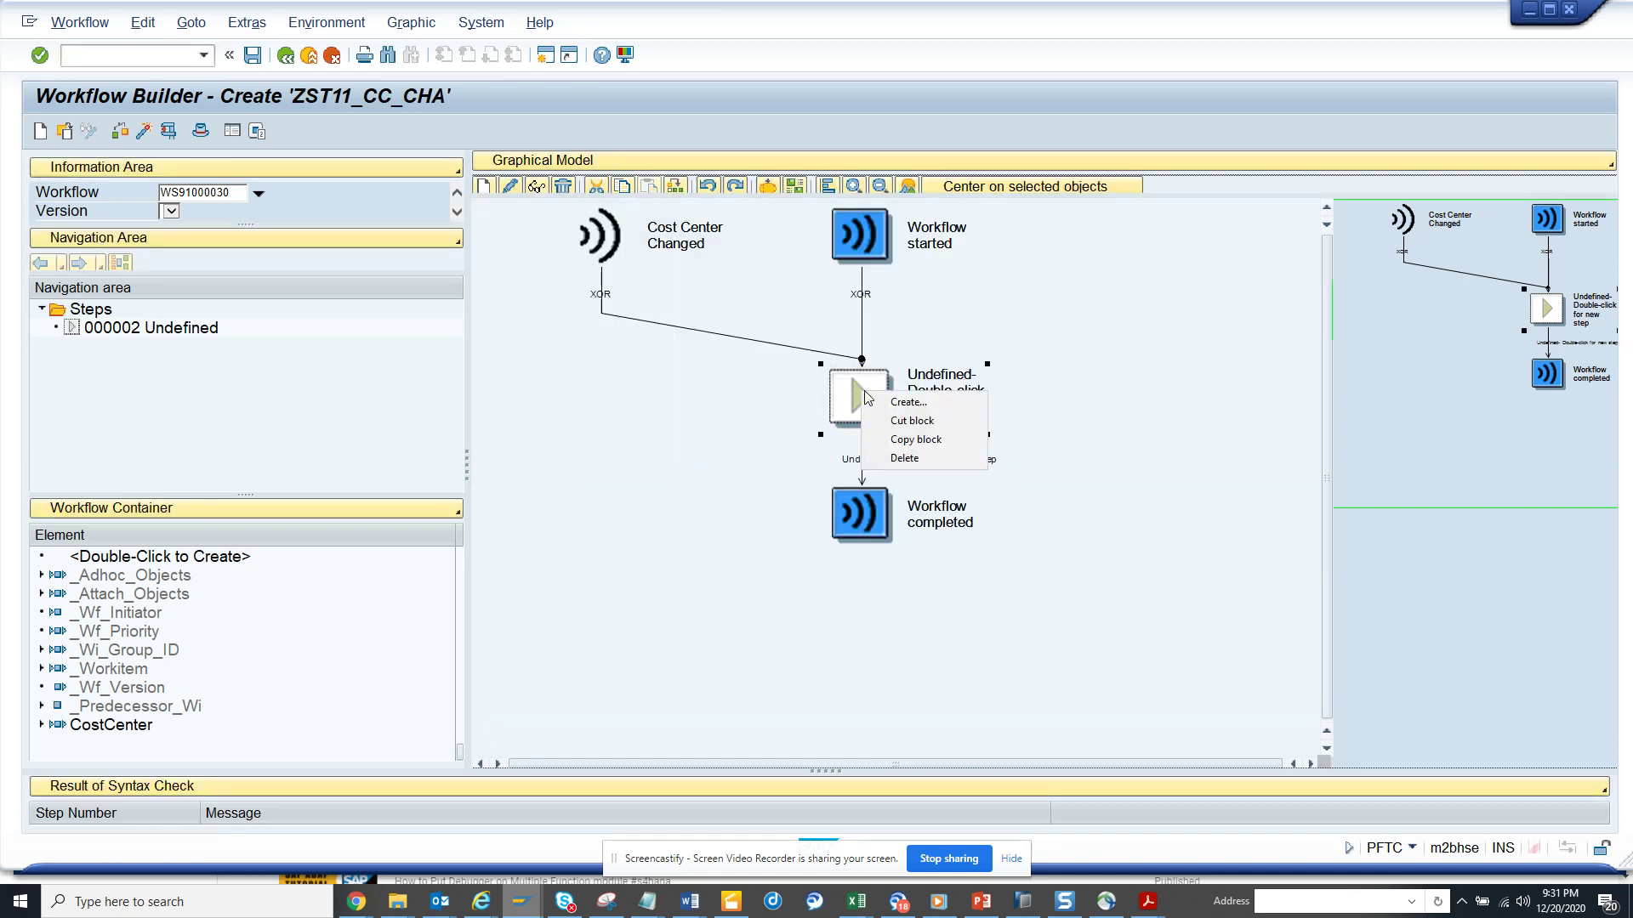
left_click(896, 405)
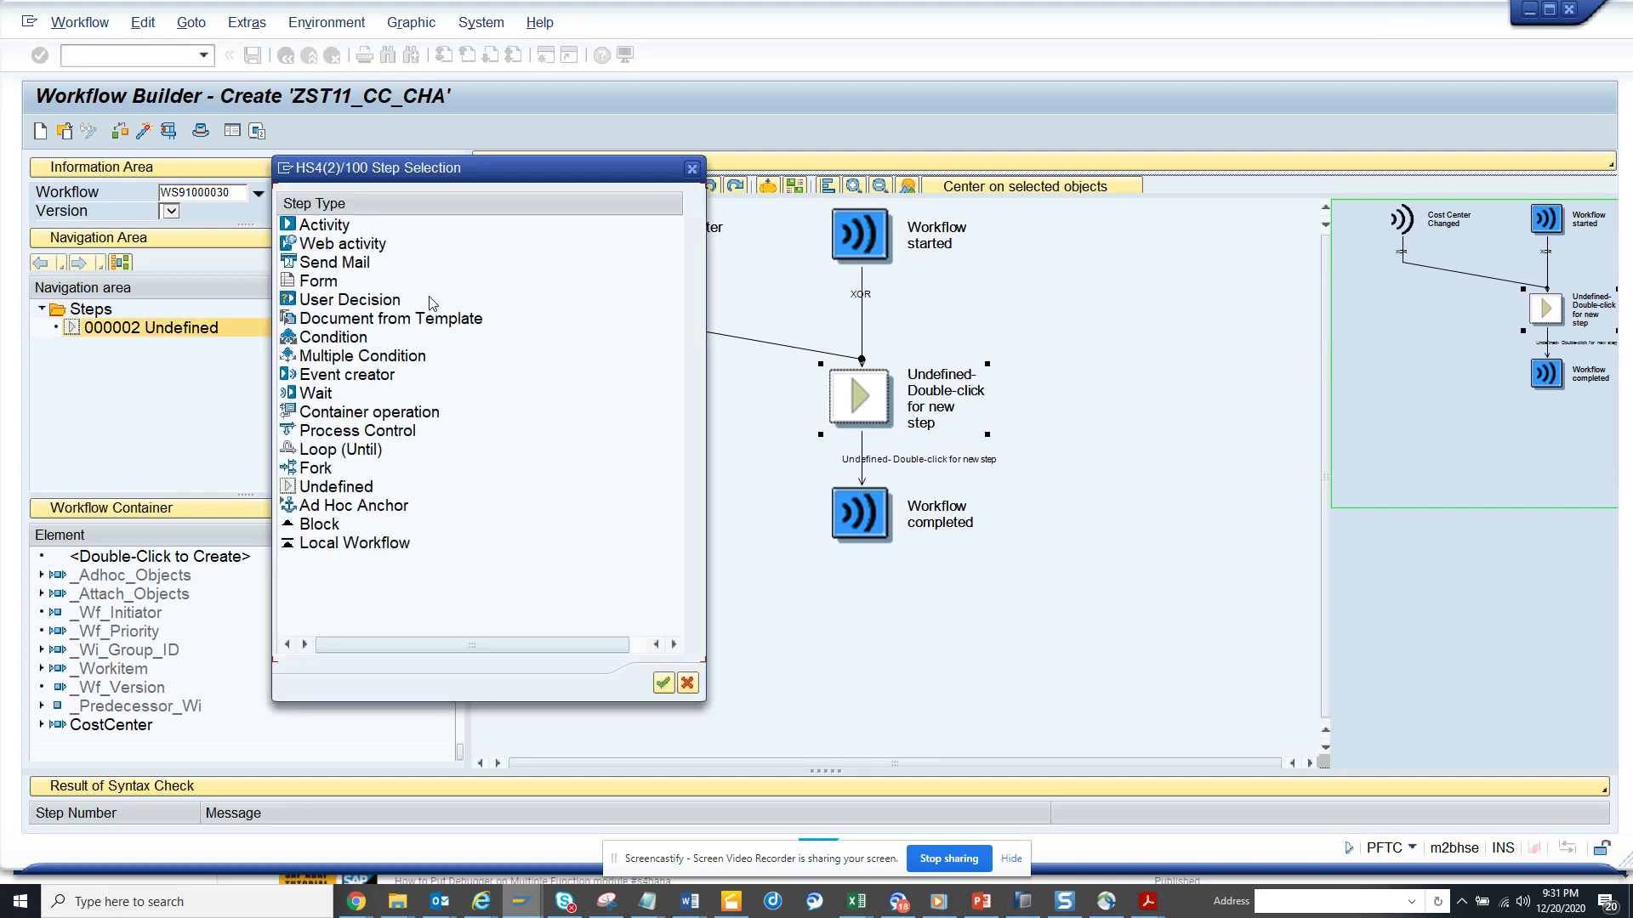
double_click(341, 263)
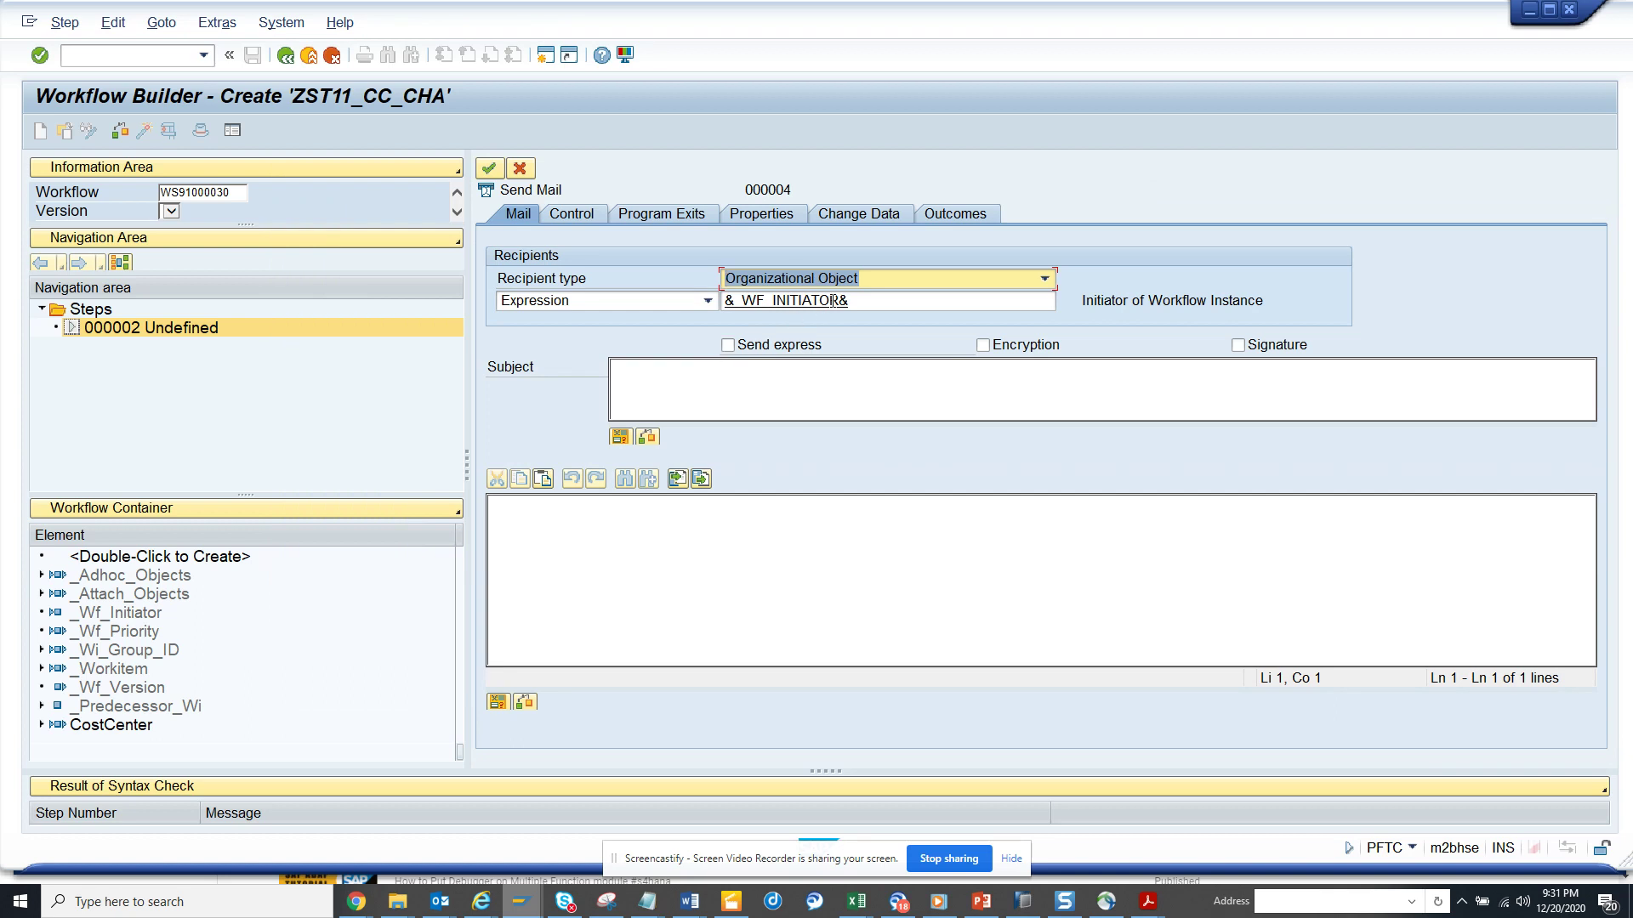
- Set the Send Mail recipient type to E-Mail Address and enter the recipient's e-mail address
left_click(914, 299)
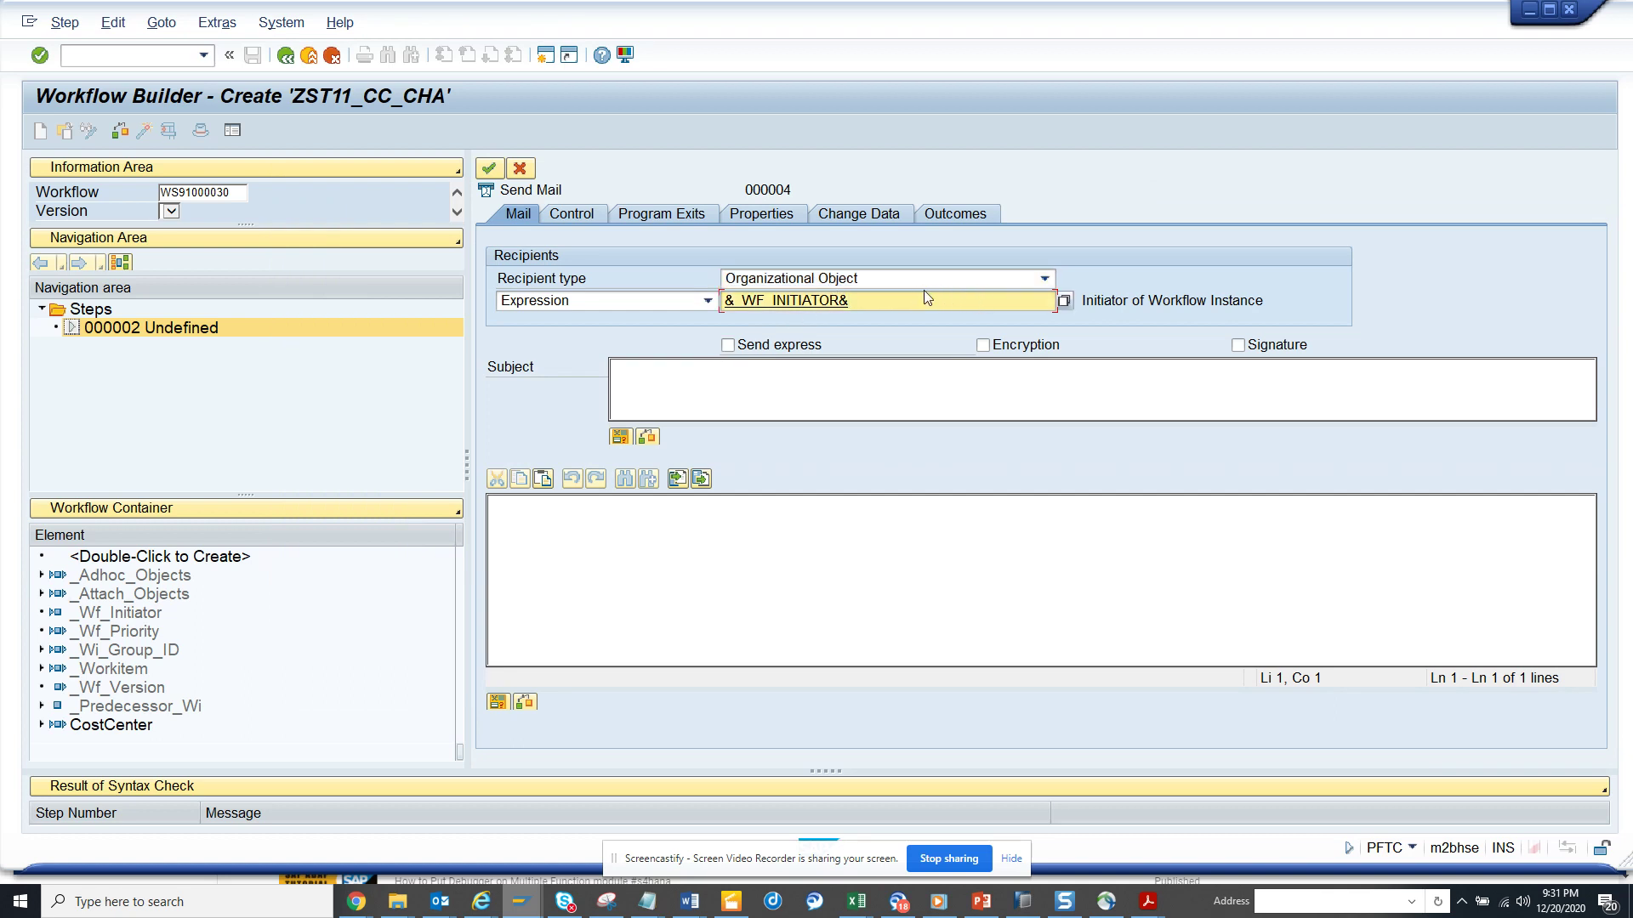
left_click(707, 301)
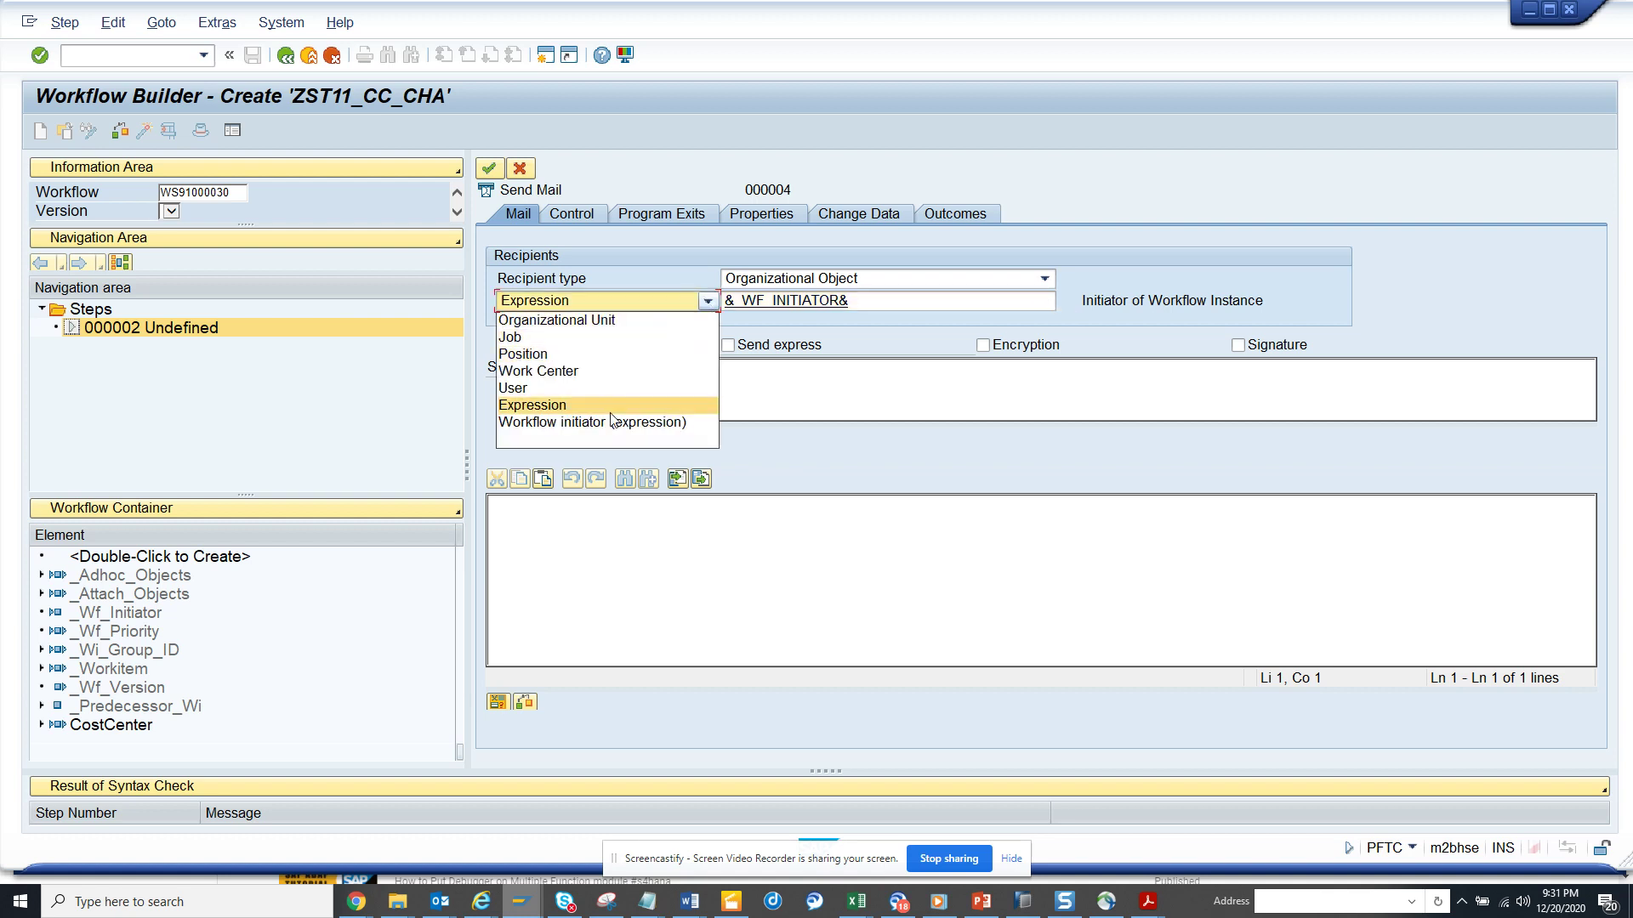
left_click(847, 277)
left_click(847, 277)
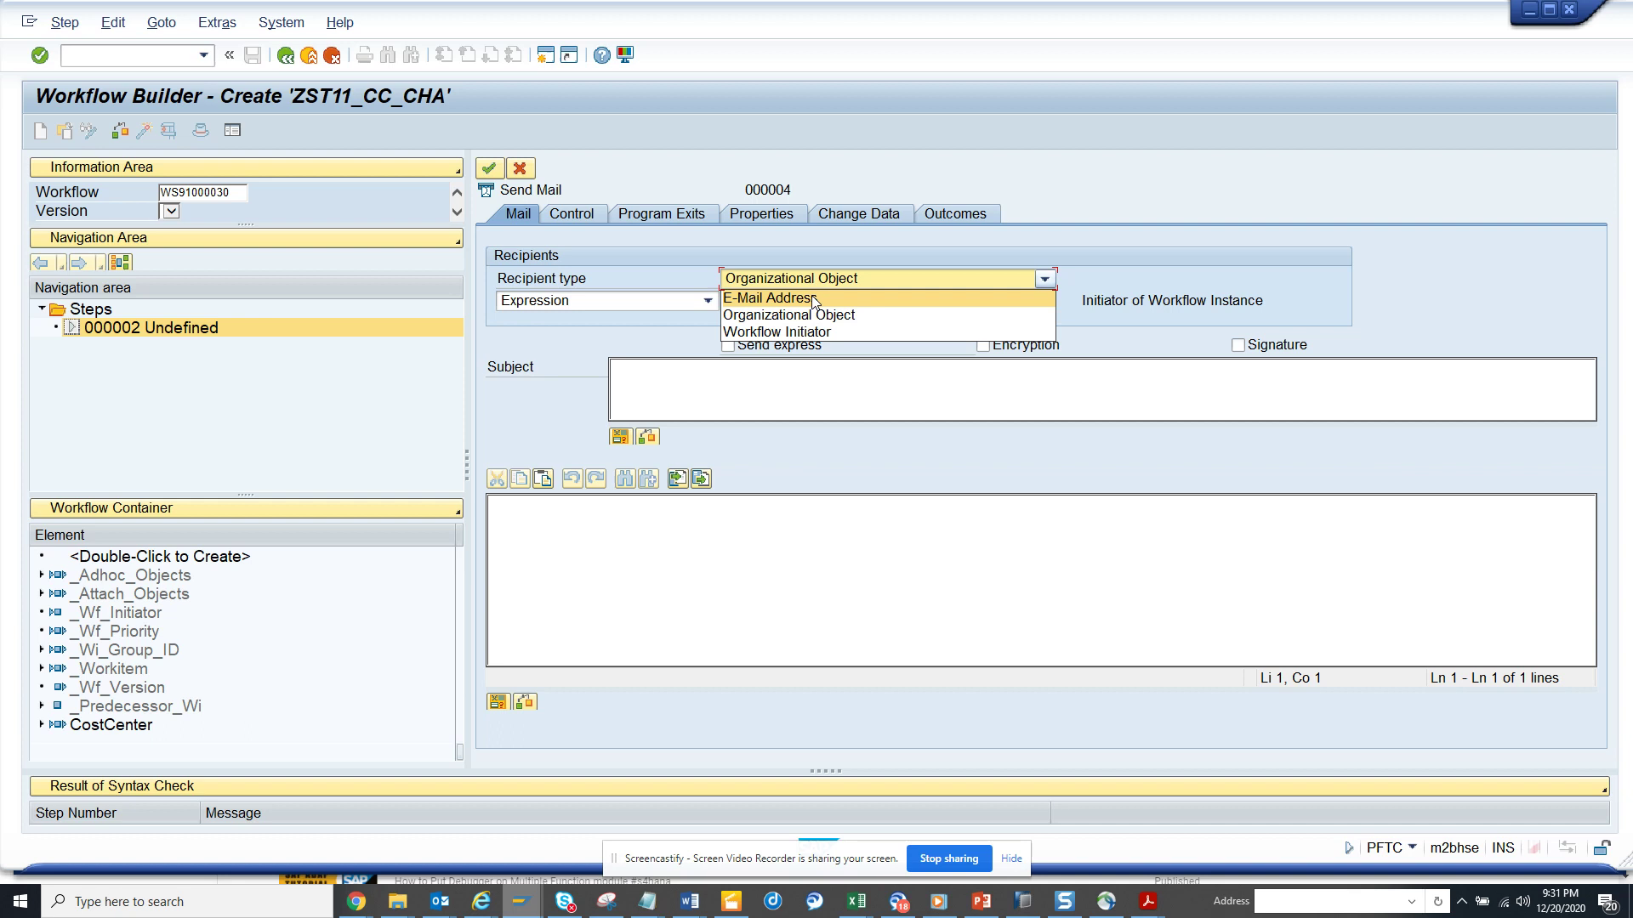
left_click(812, 298)
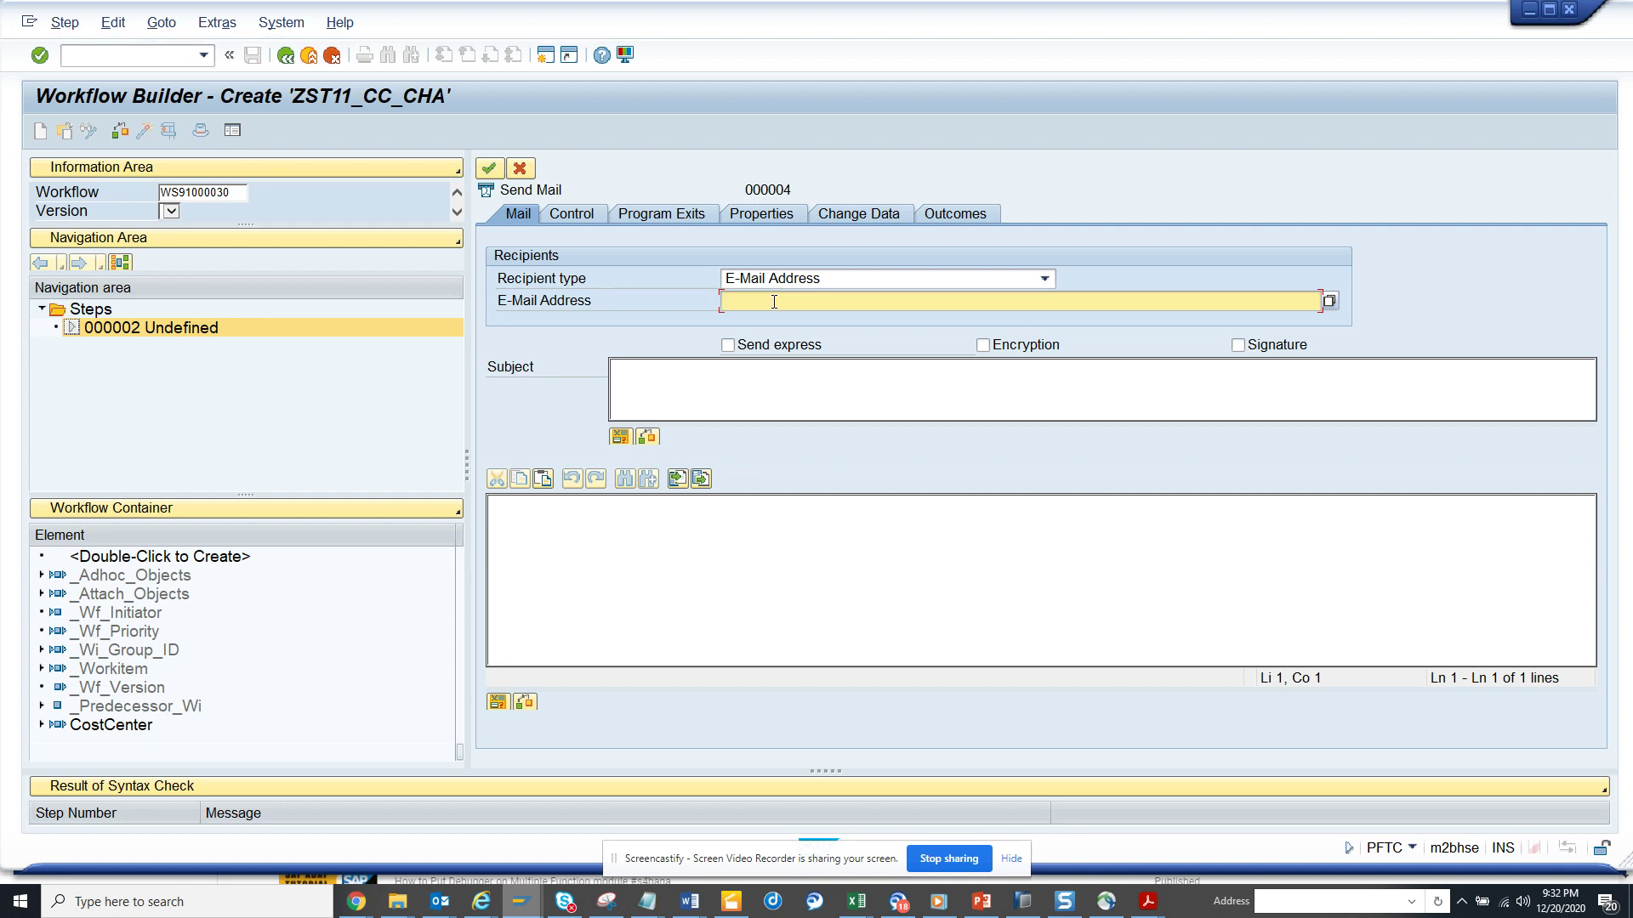
- Enter subject 'Cost Center &COSTCENTER.COSTCENTER& has been Changed' with the inserted cost center variable, then select it
left_click(760, 372)
type("Co")
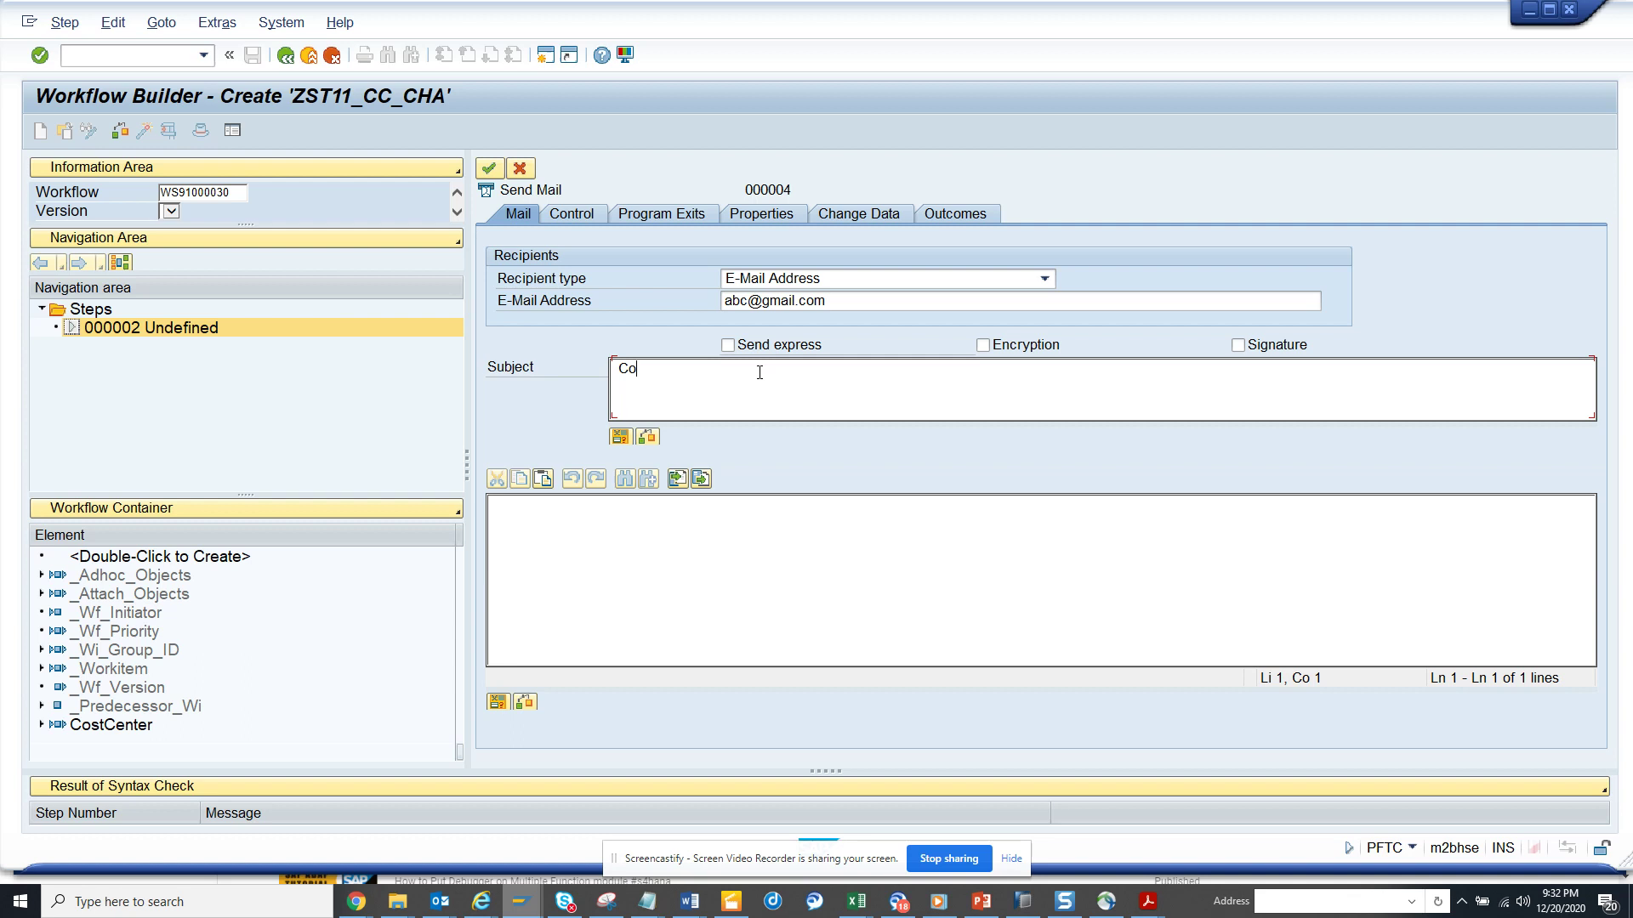
type("st Center")
left_click(618, 441)
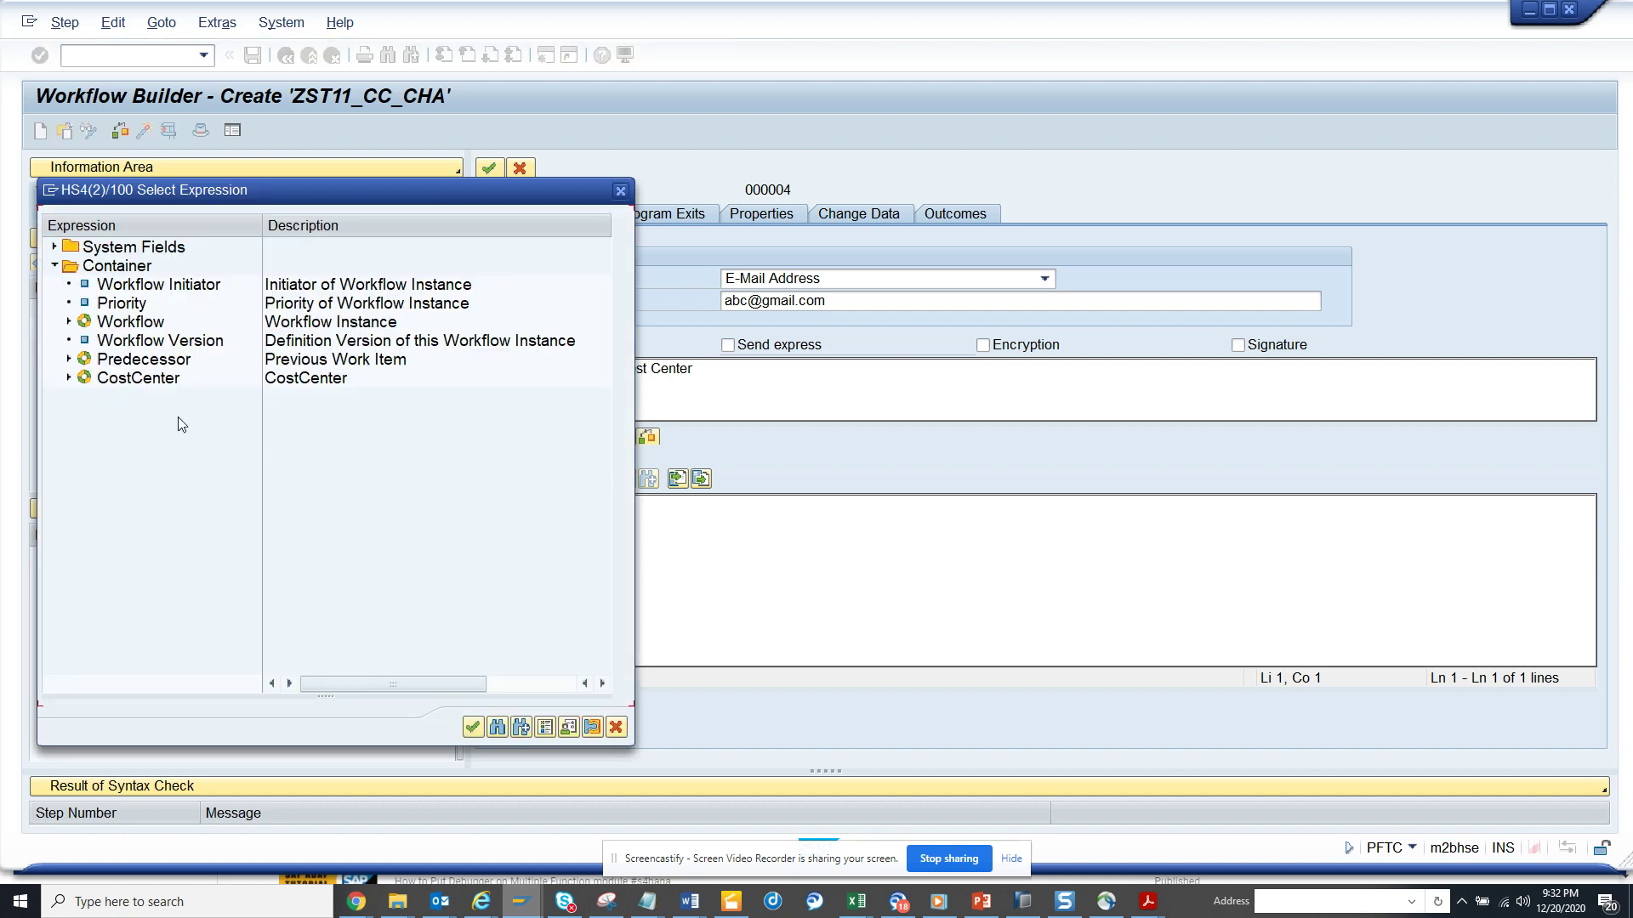
left_click(69, 378)
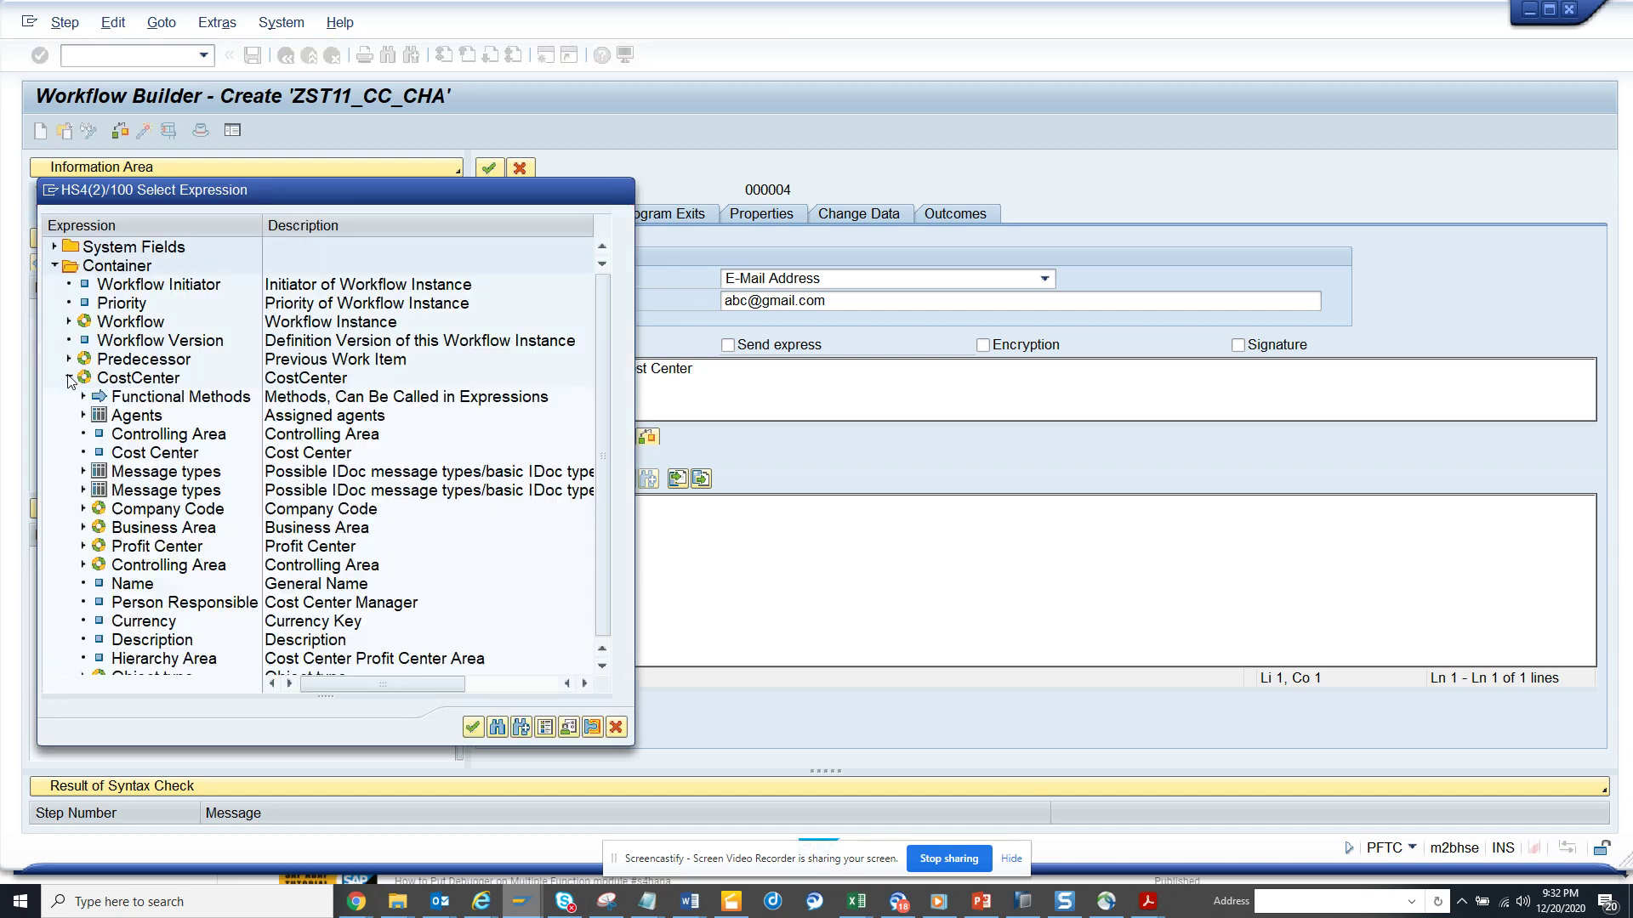
left_click(153, 453)
double_click(153, 454)
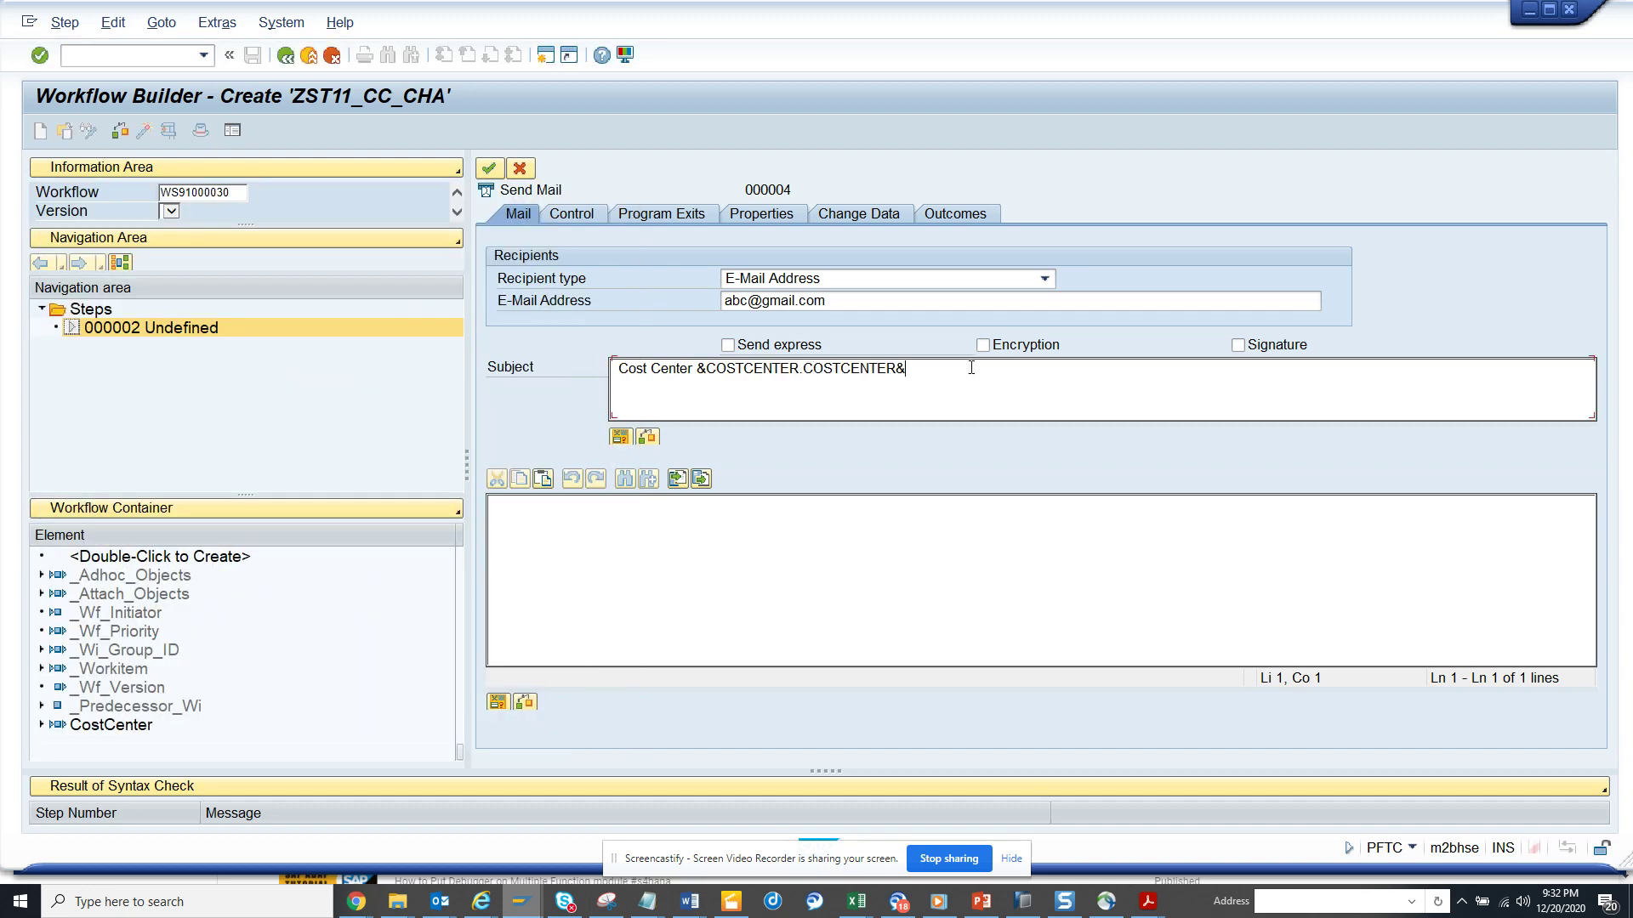
type("has been Changed")
left_click_drag(1067, 368, 486, 415)
key("ctrl+c")
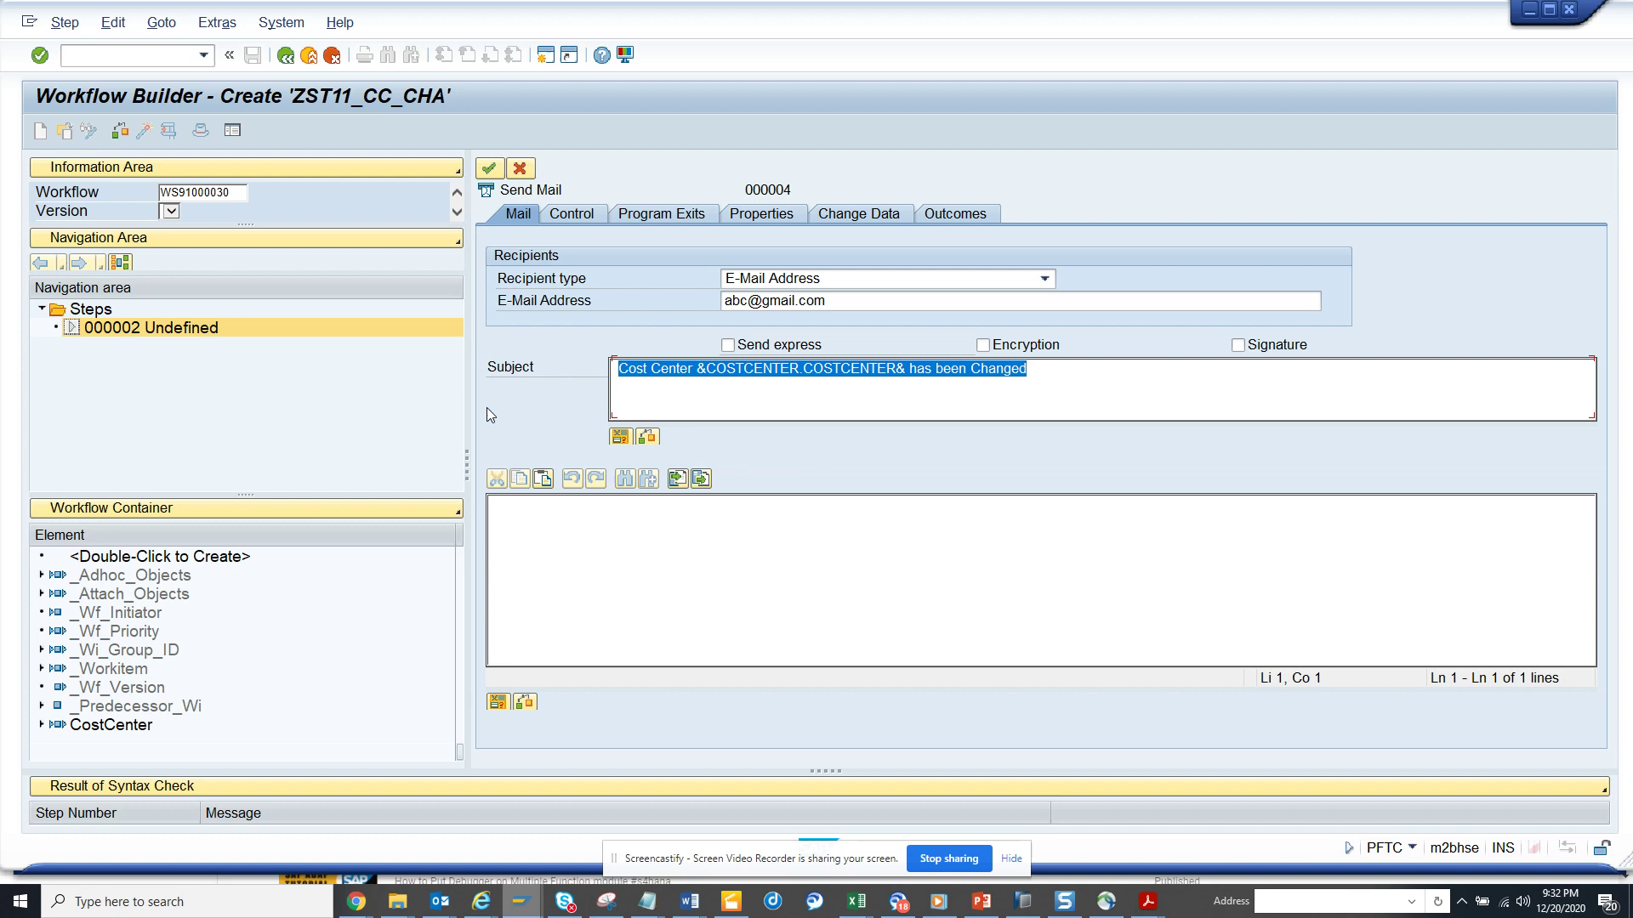
- Write the mail body 'Cost Center &COSTCENTER.COSTCENTER& has been Changed by &WF_INITIATOR&'
left_click(543, 530)
key("ctrl+v")
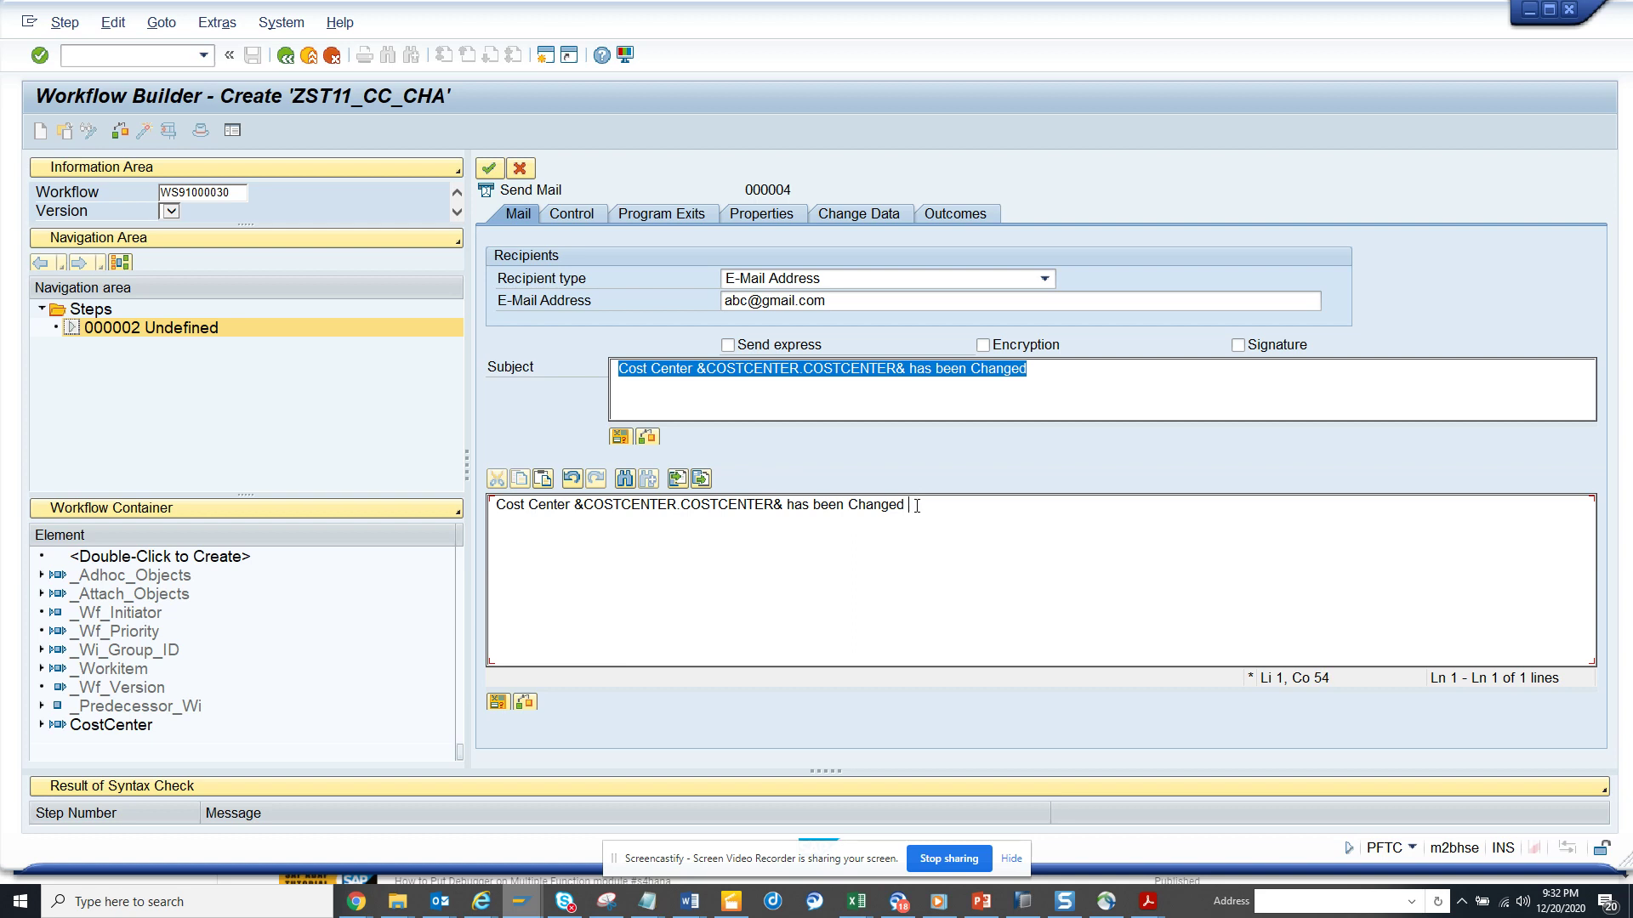
type("by")
left_click(497, 702)
left_click(497, 702)
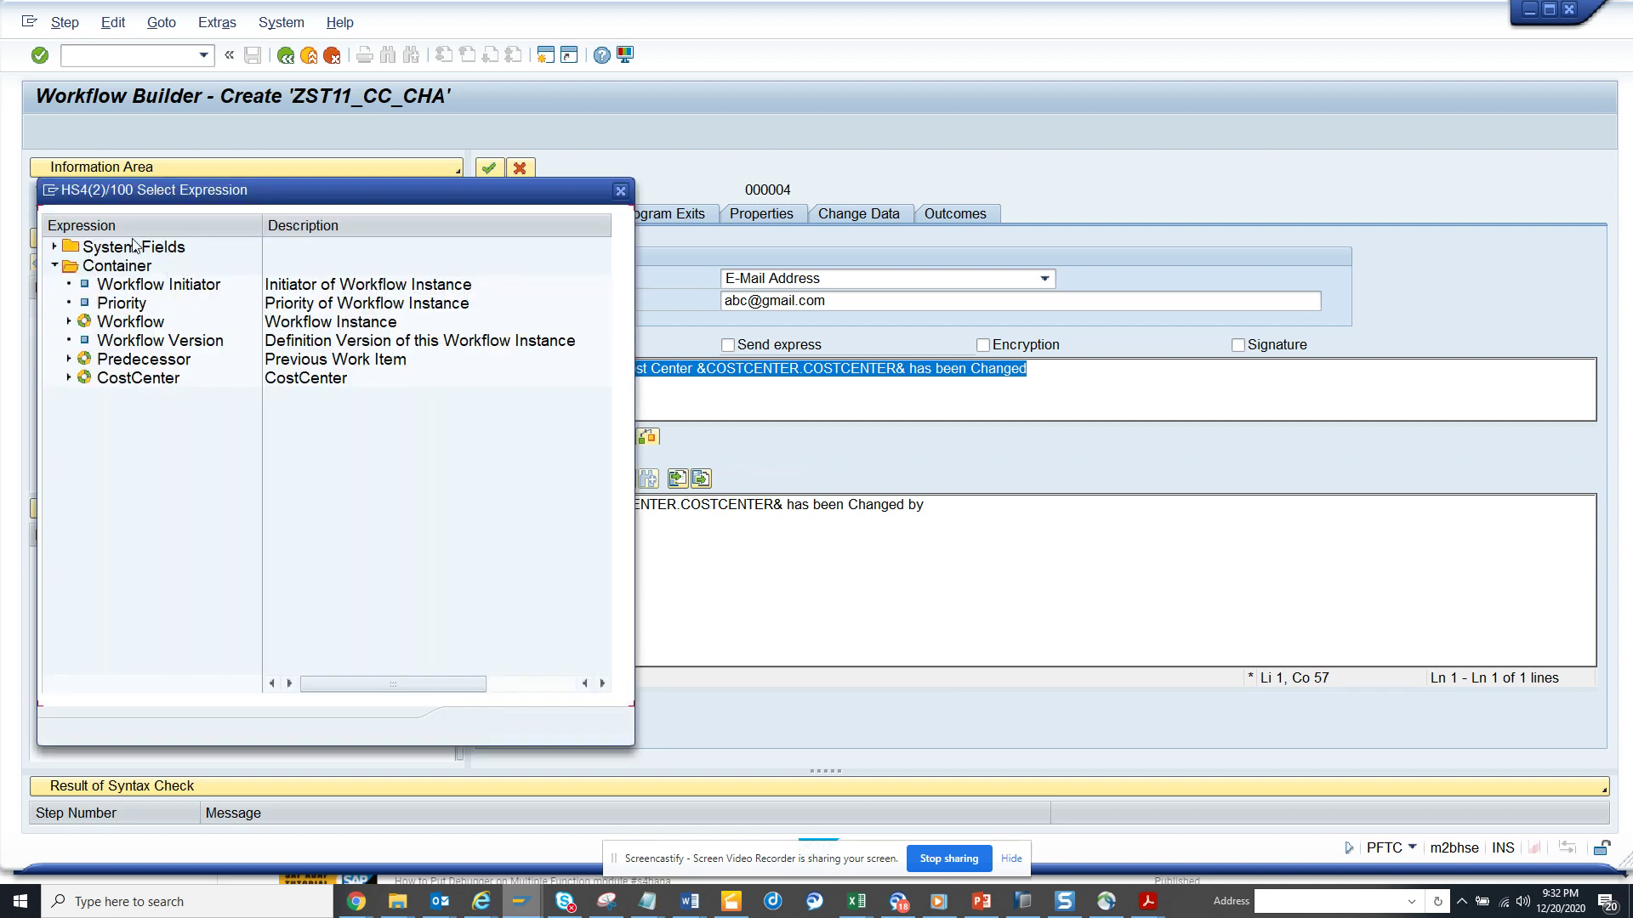
double_click(149, 286)
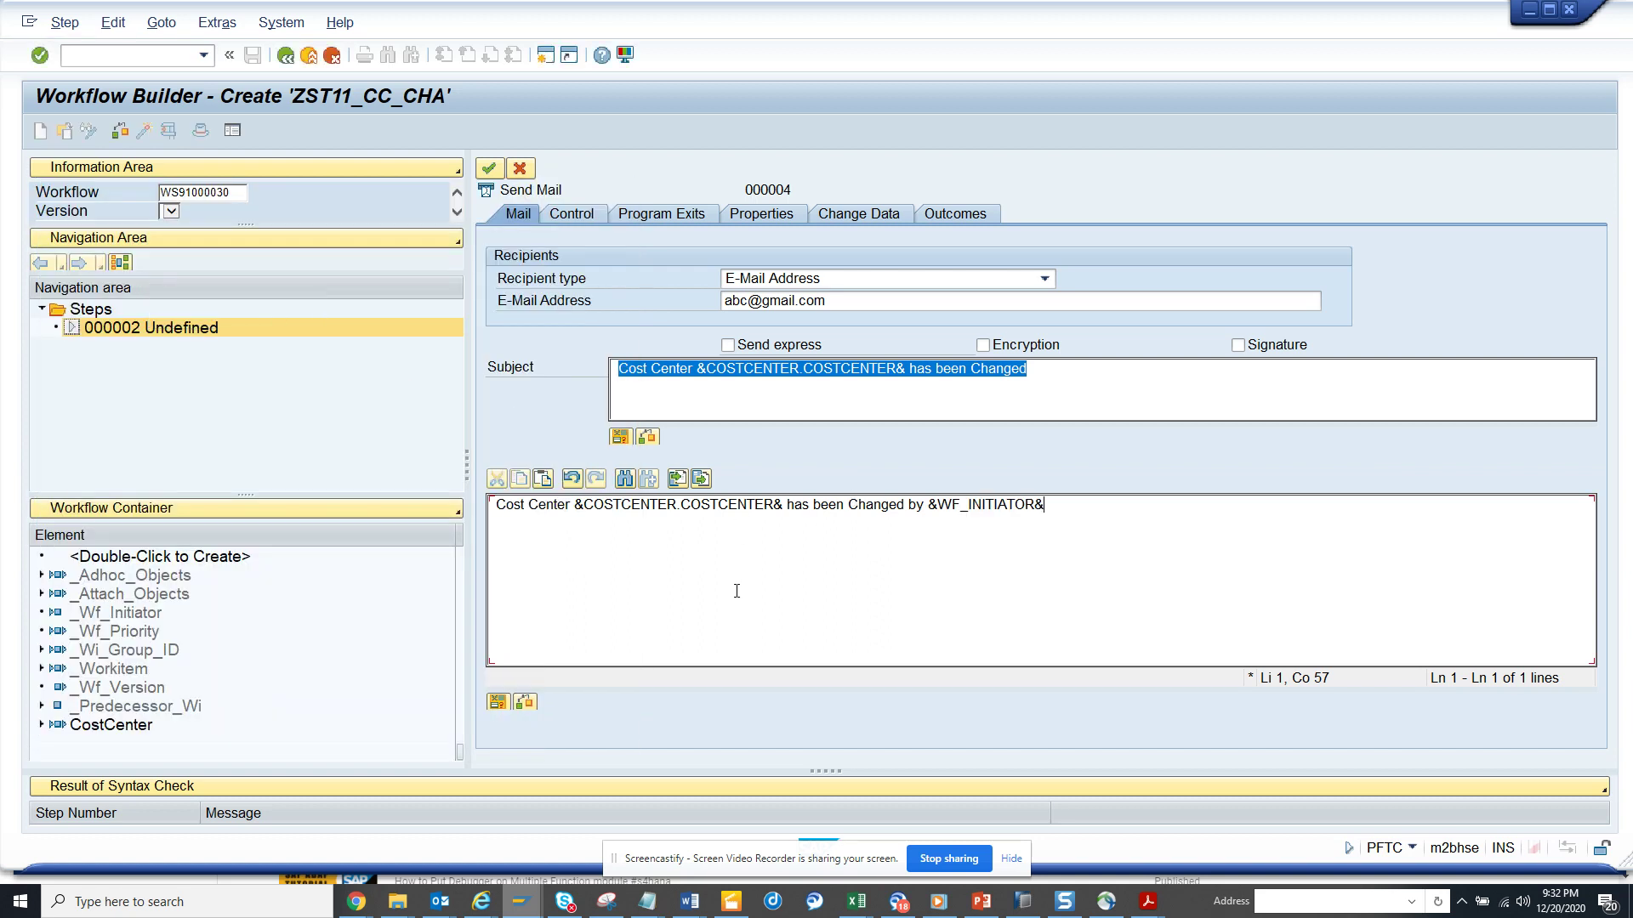
- Create the mail task with abbreviation zstt_mailnot and name 'Mail Notification for Cost Center Change'
left_click(490, 167)
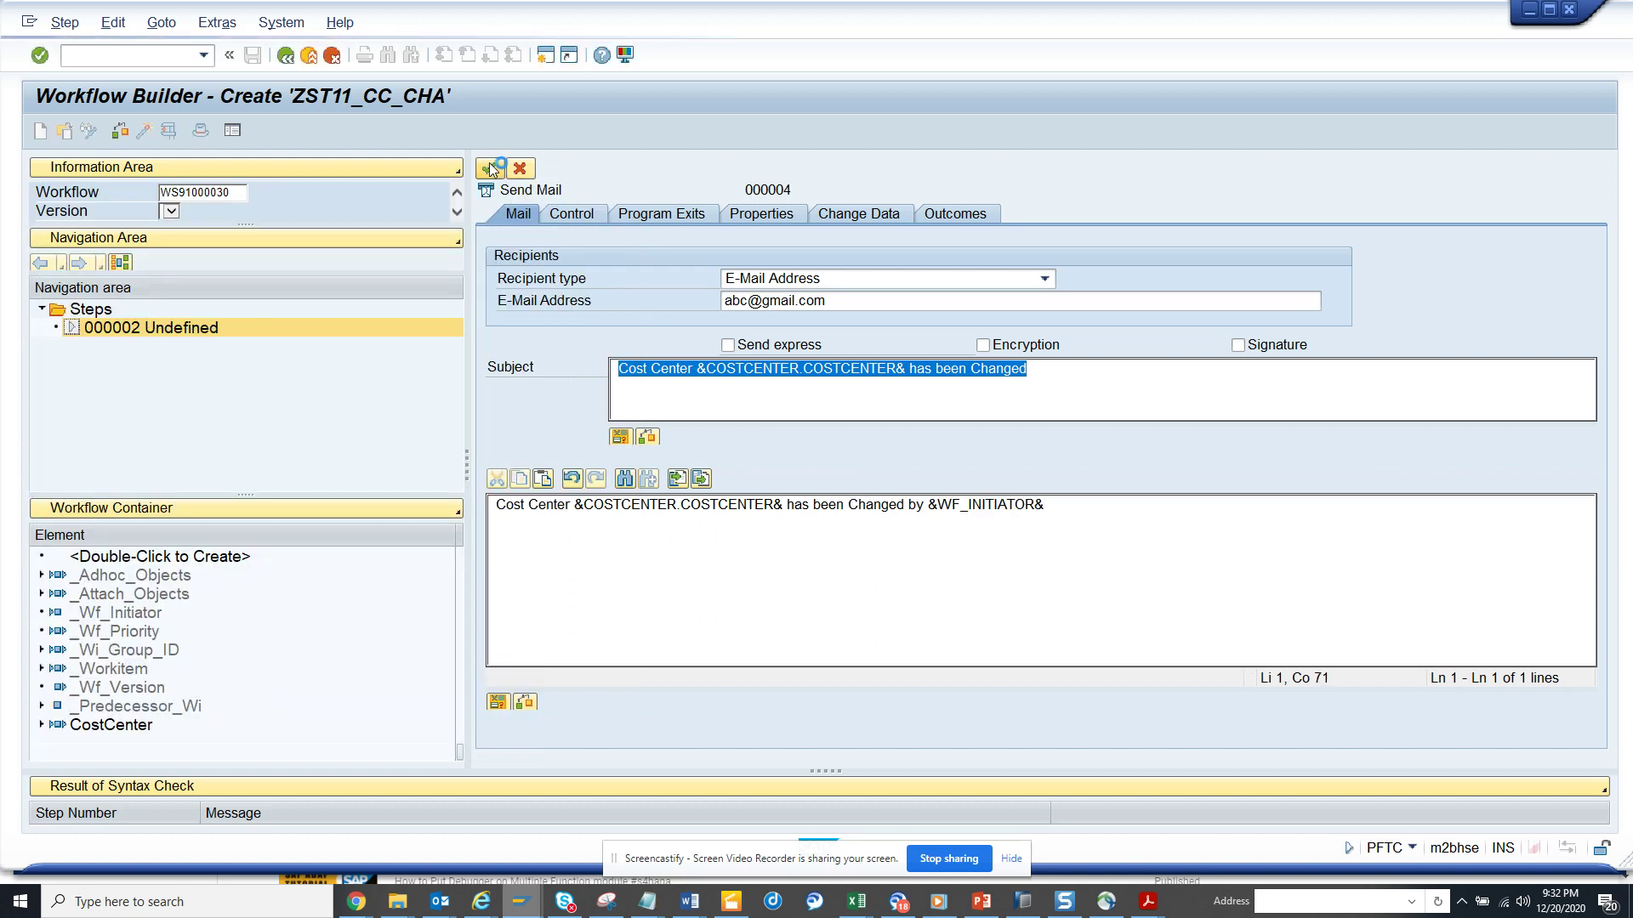
type("zstt")
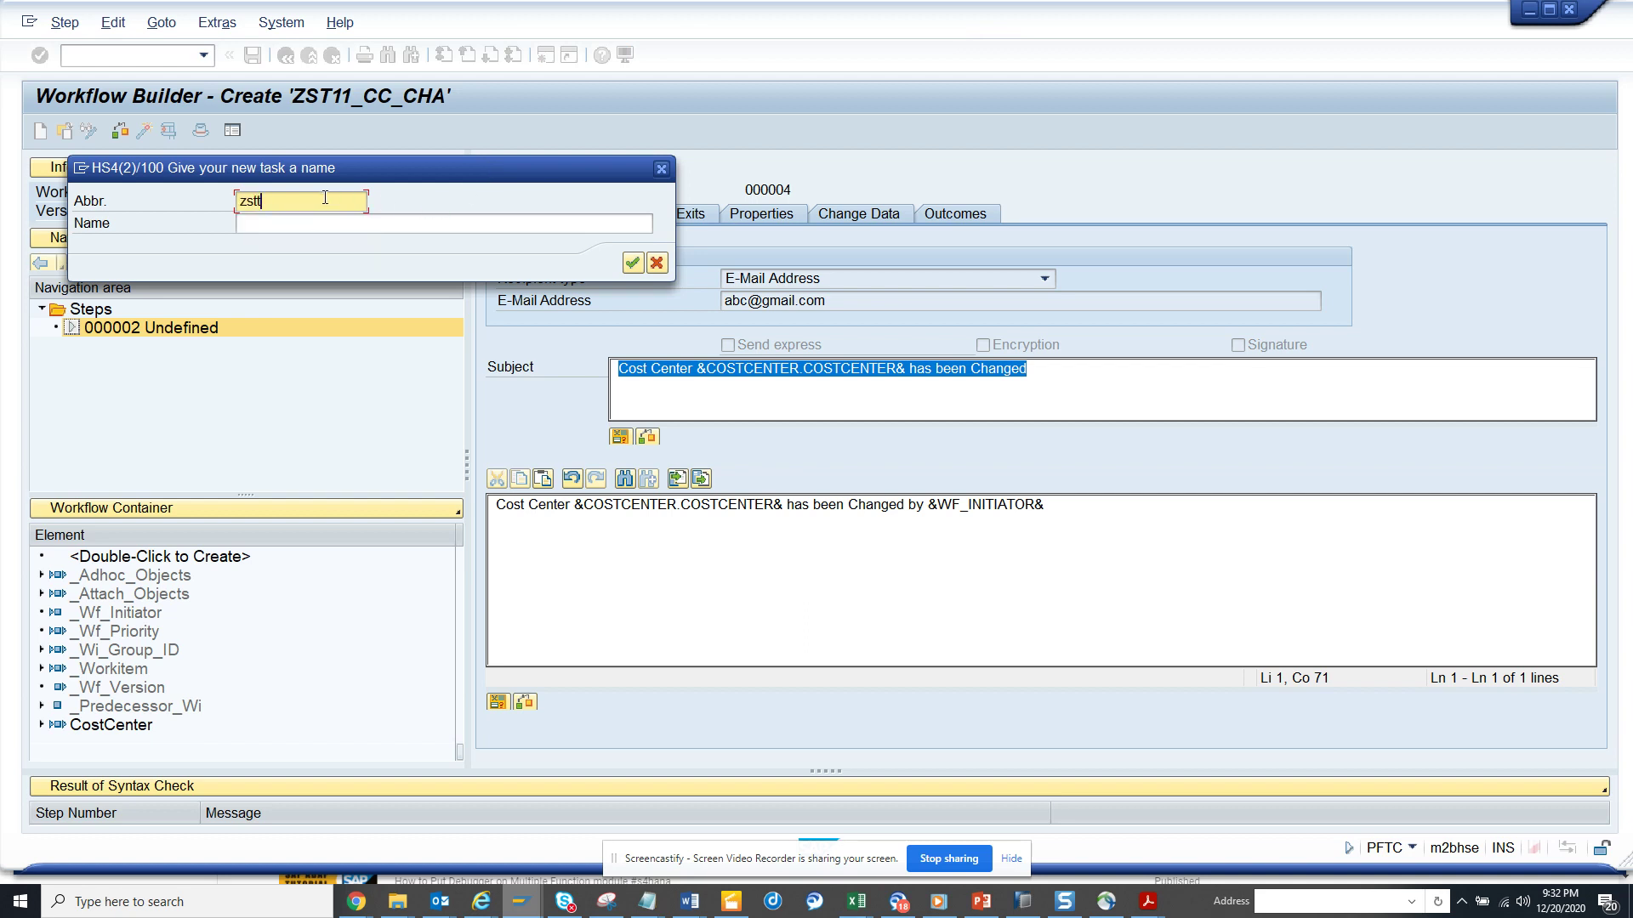
type("_mailnot")
left_click(320, 223)
type("Ma")
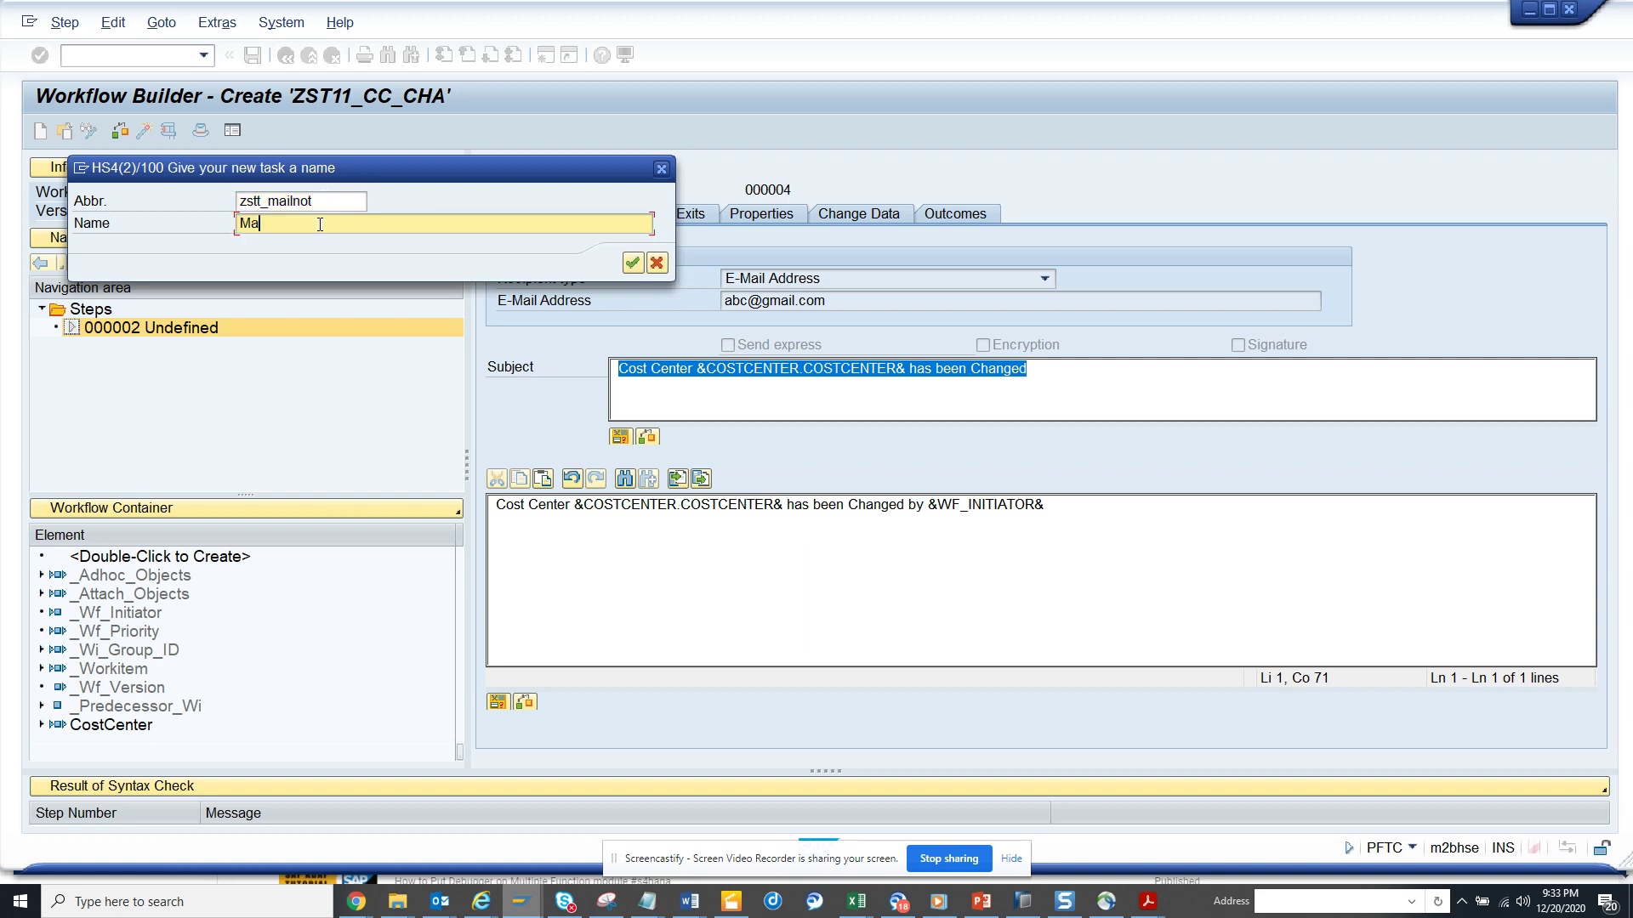
type("il Notification for Cost Center Change")
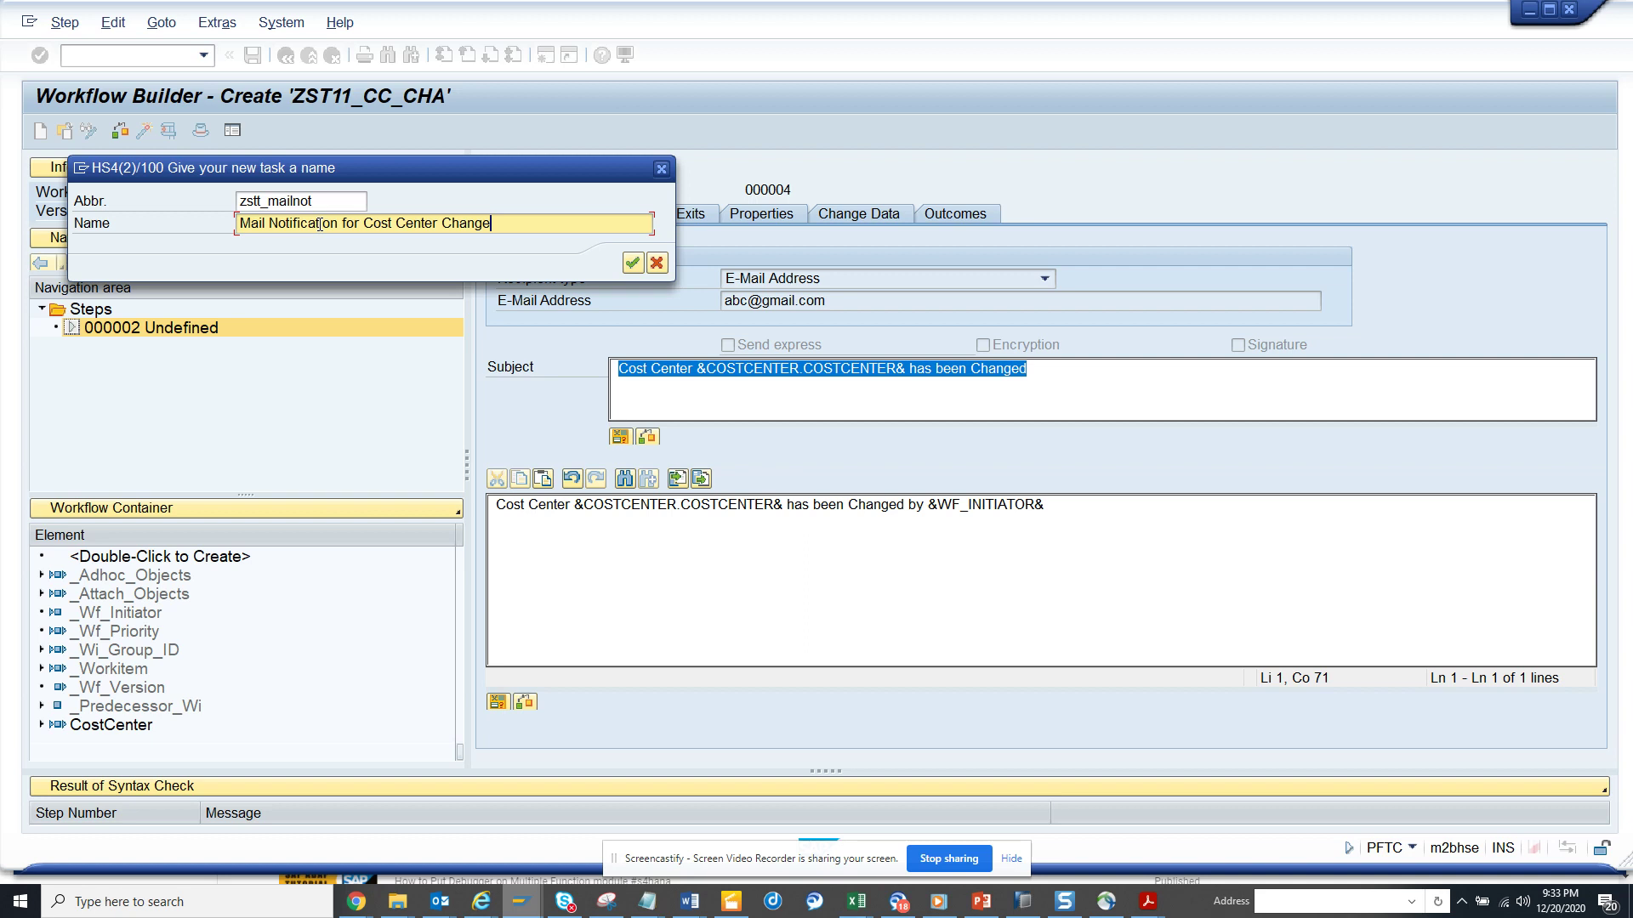
left_click(630, 264)
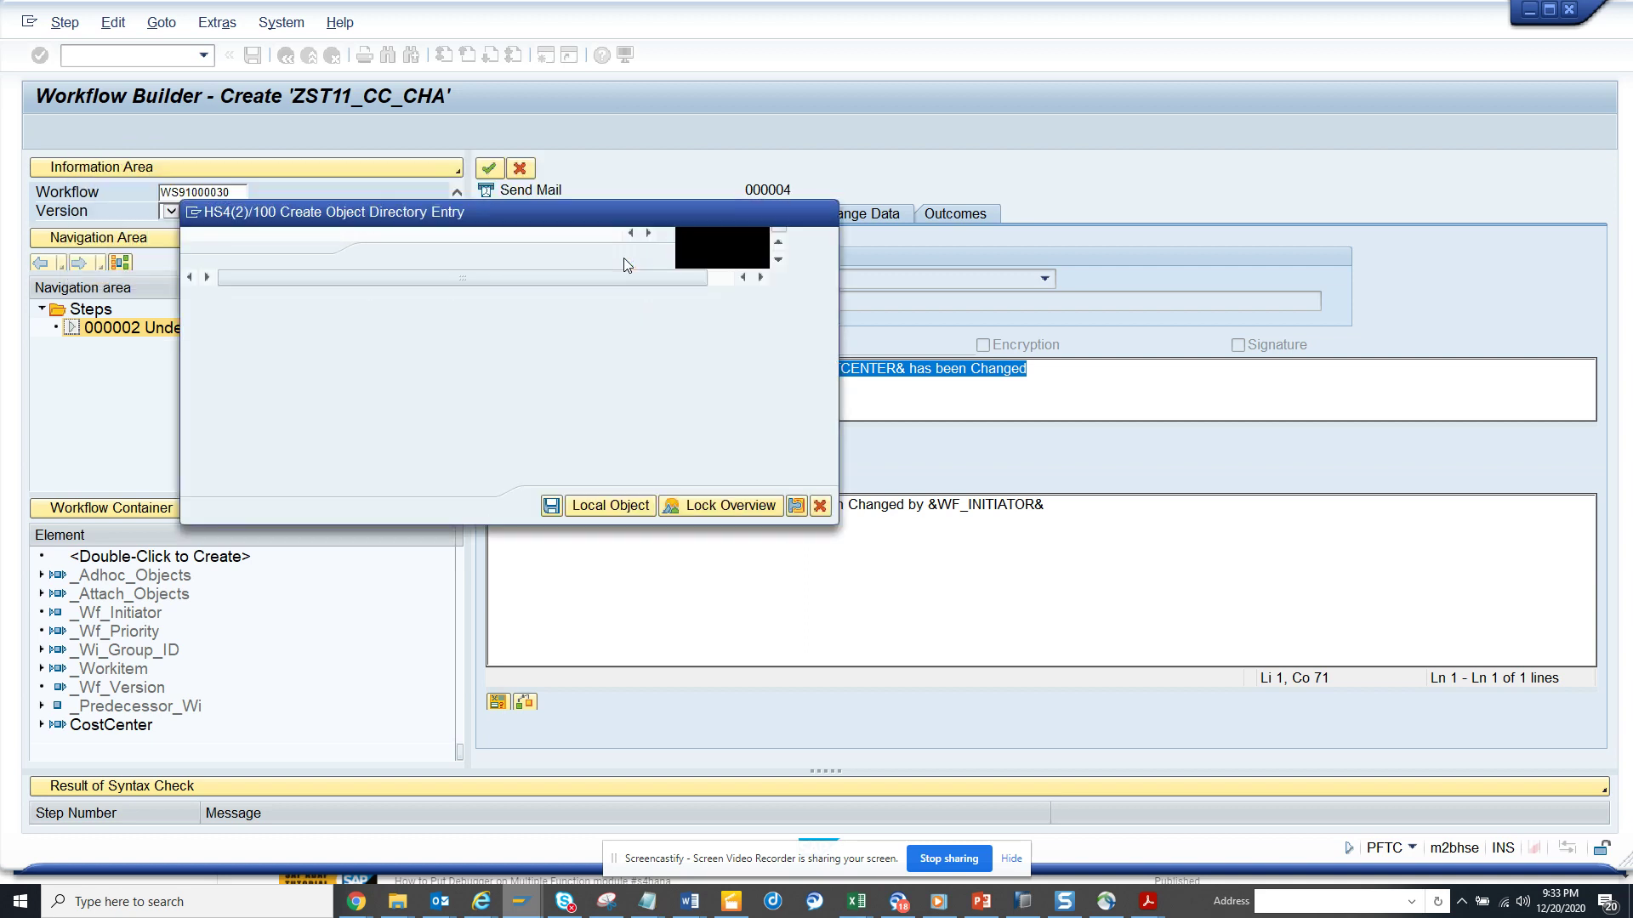
- Save the mail task as a local object, activate the workflow, and open a new session
left_click(609, 506)
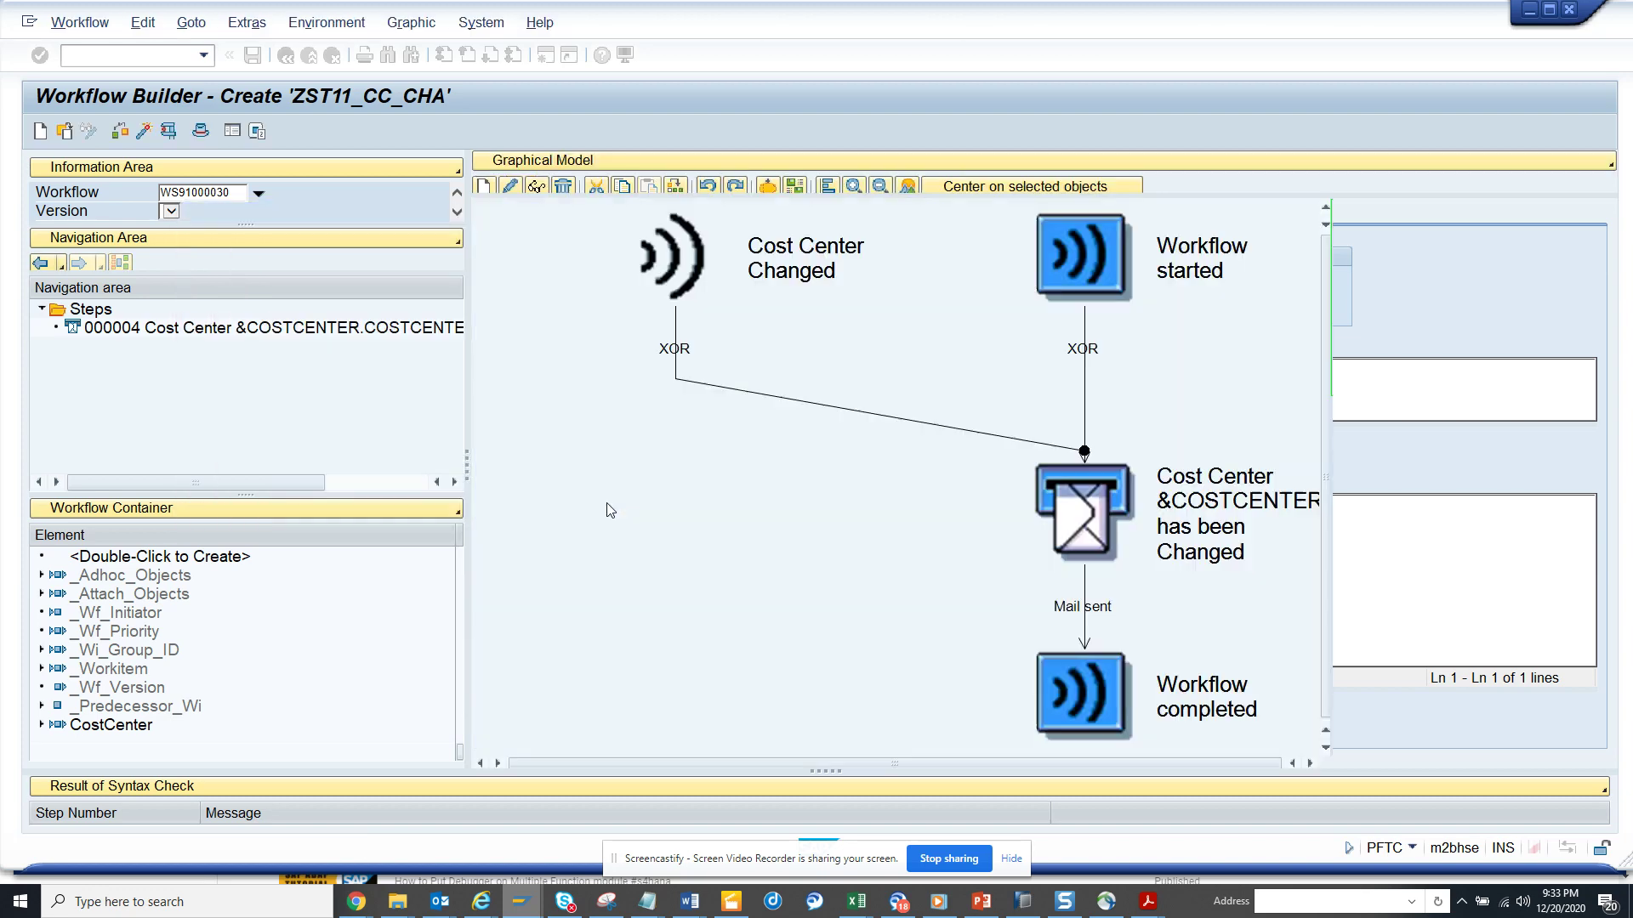
left_click(143, 132)
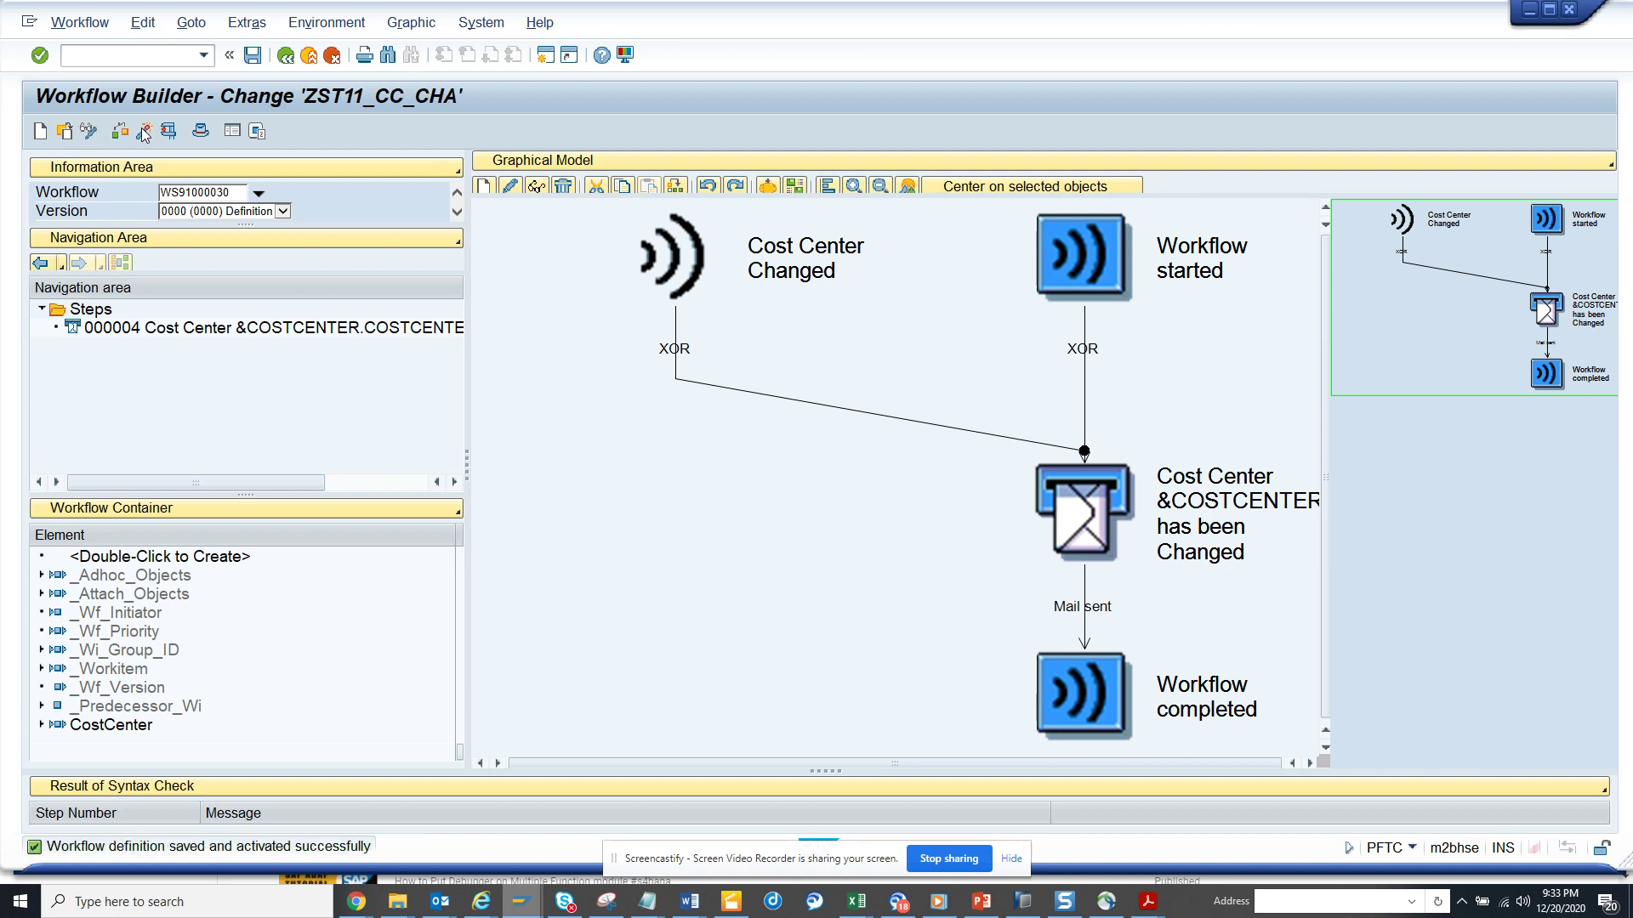
left_click(541, 56)
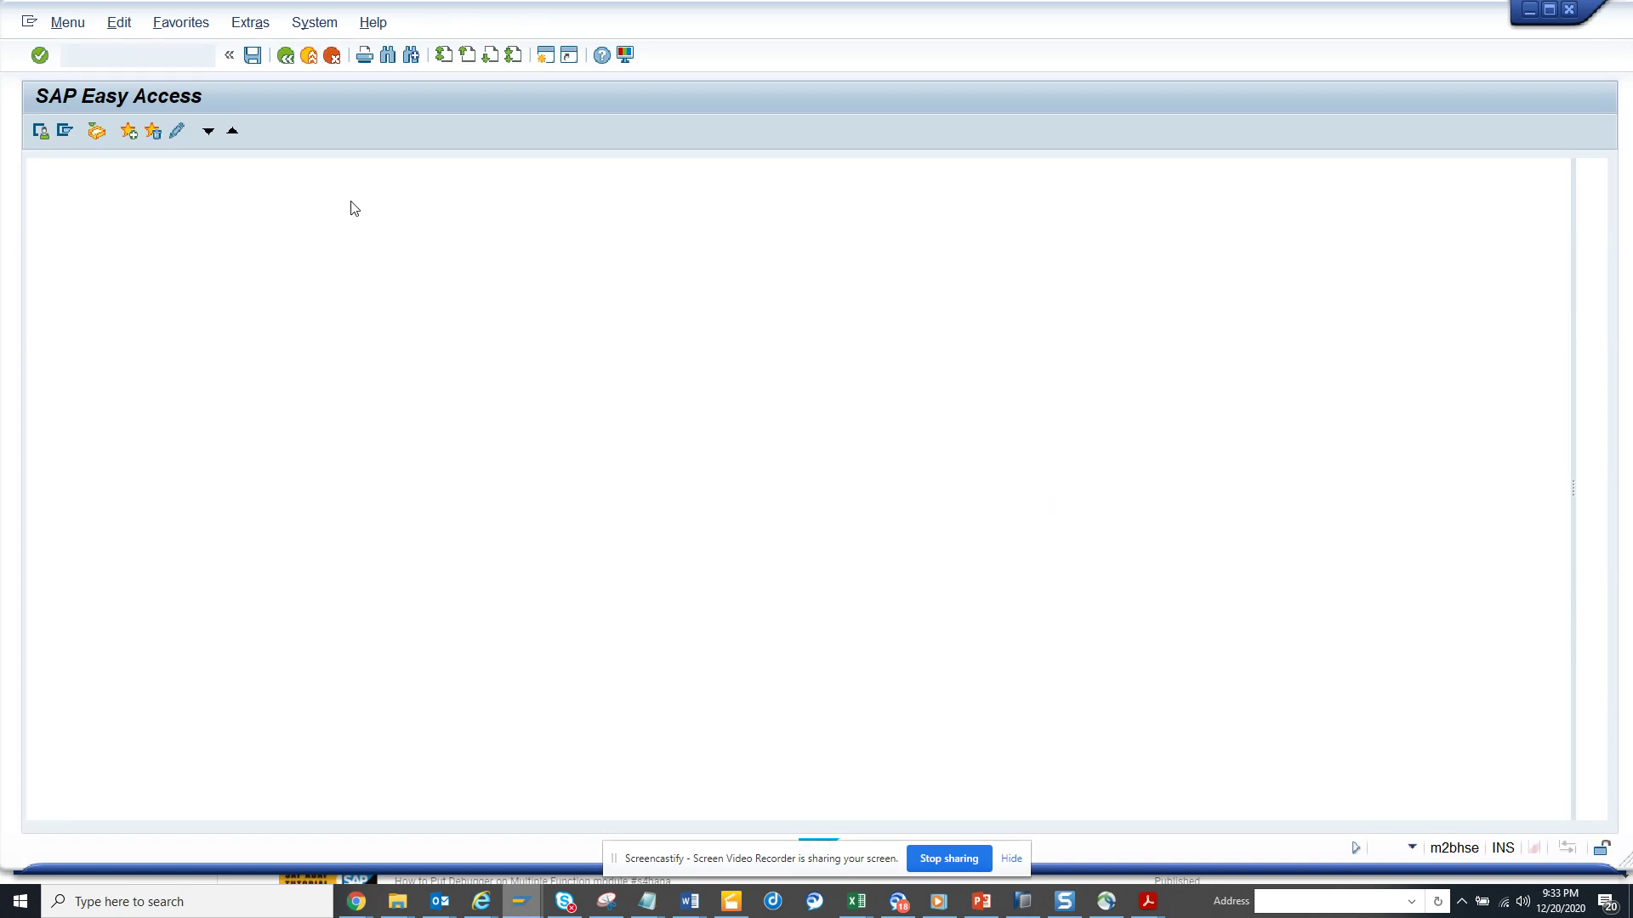
- Use KS02 to open cost center 100100 in controlling area 1000 for changing
type("ks02")
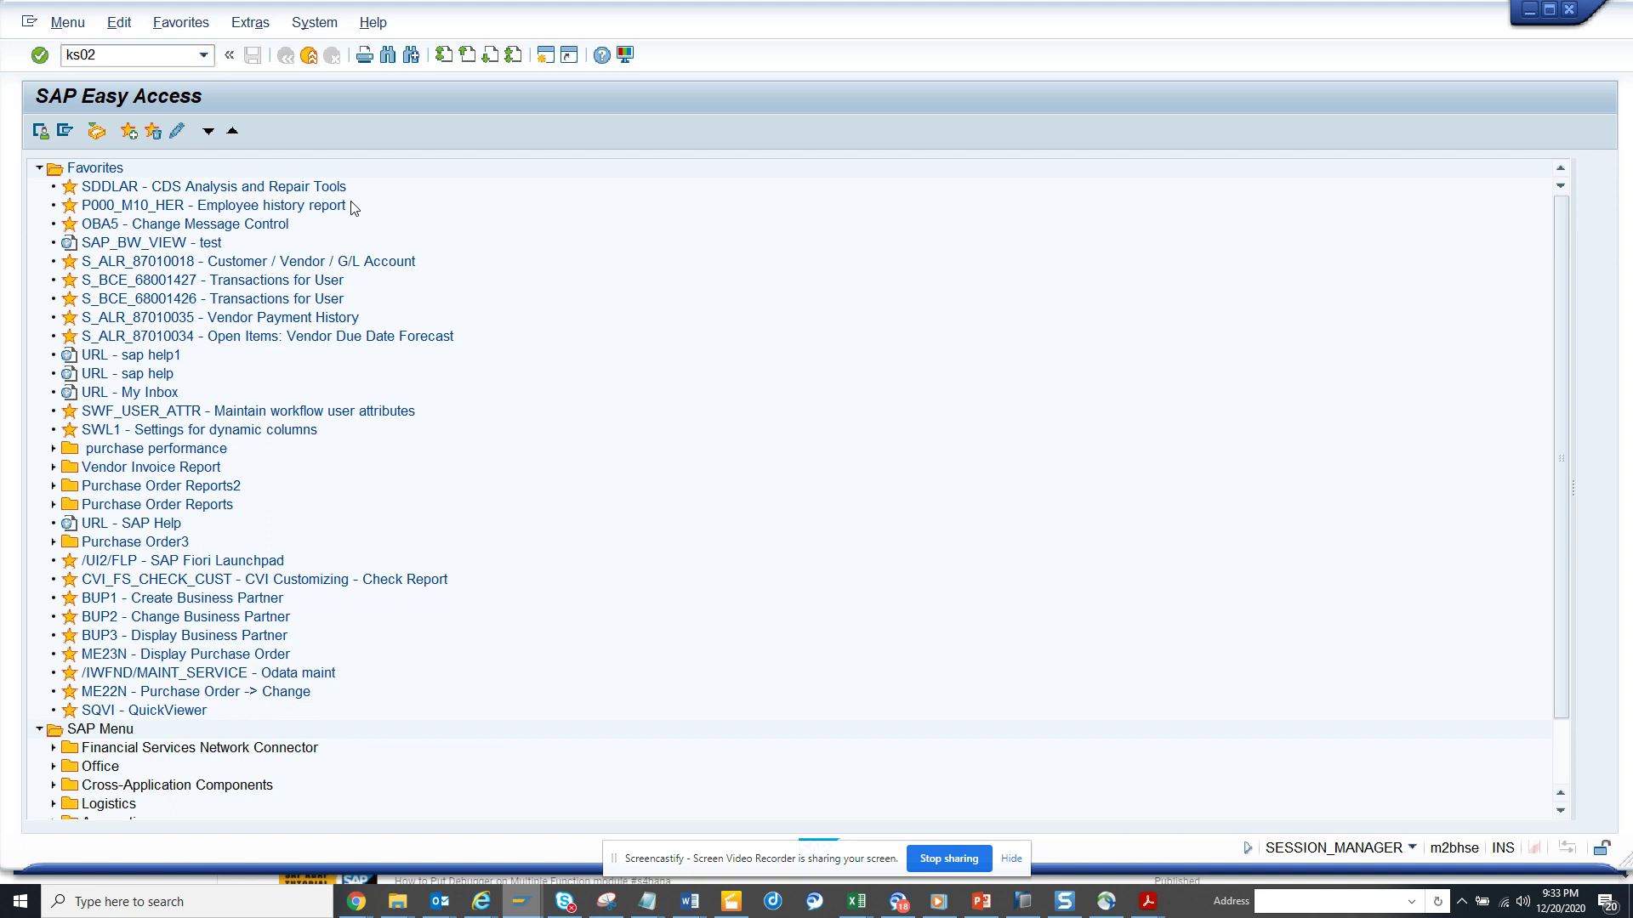
key("Return")
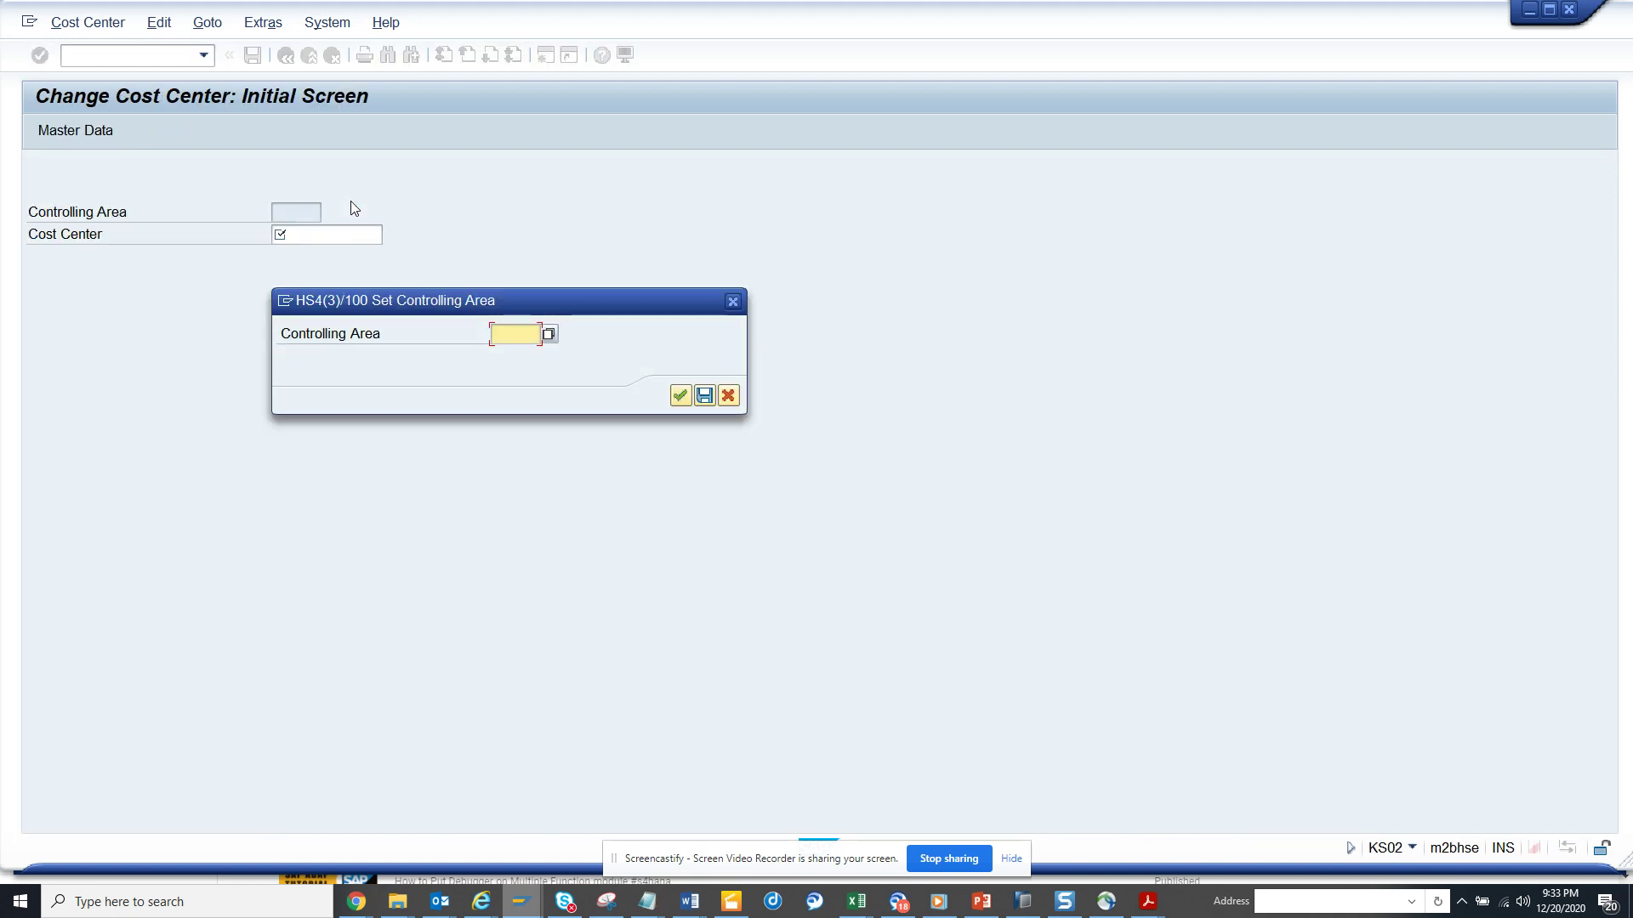
key("BackSpace")
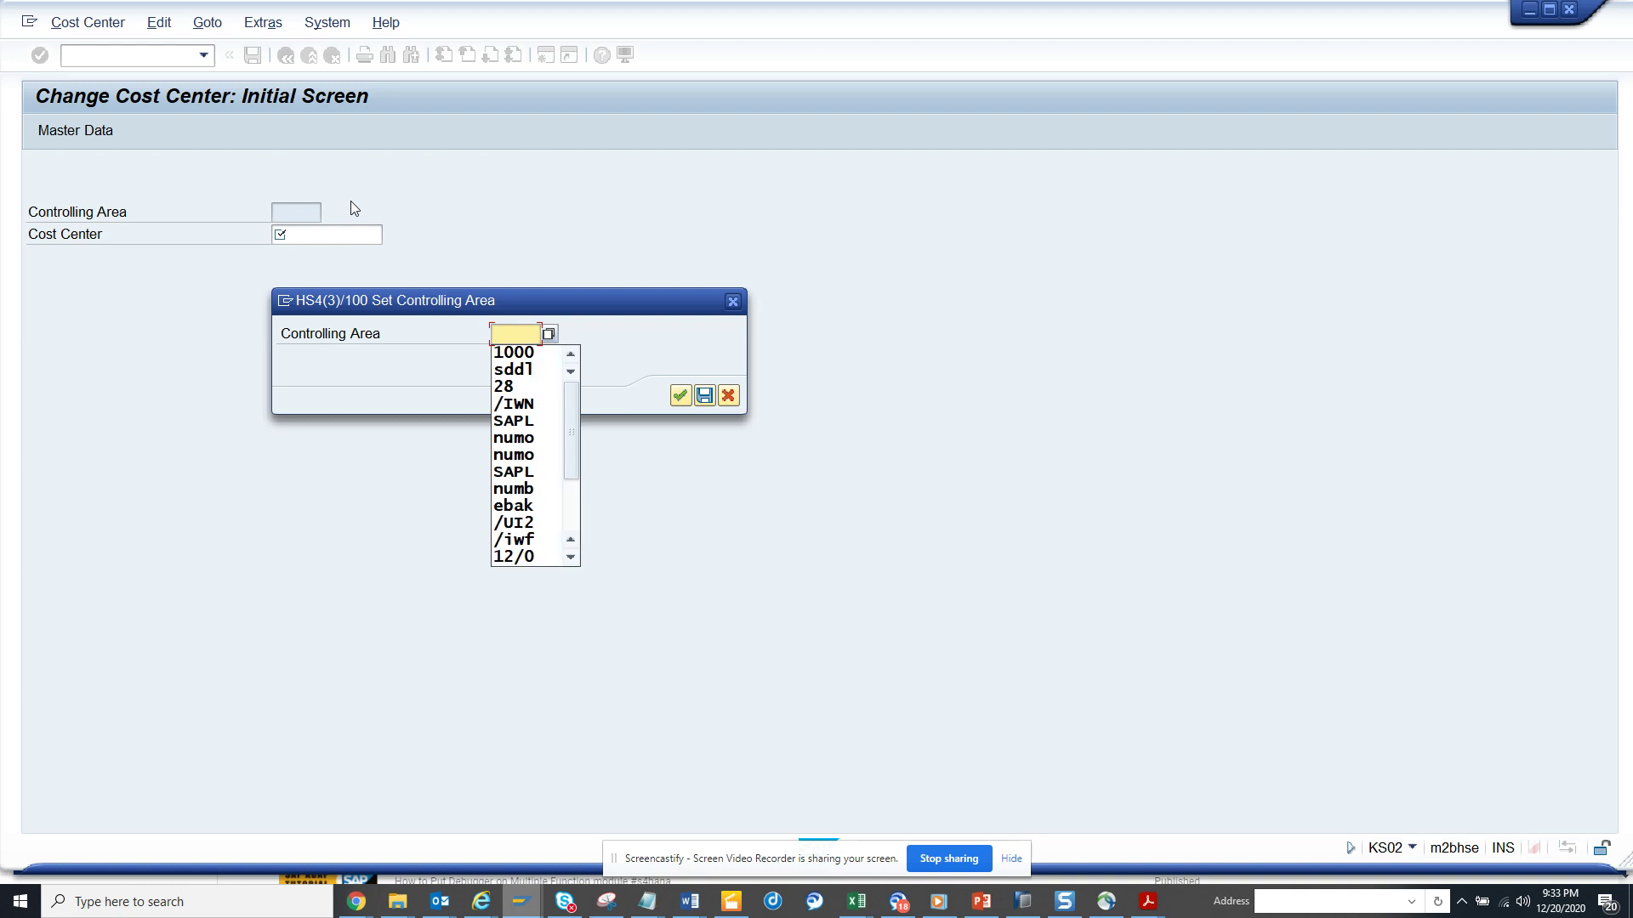
key("Down")
key("Return")
key("Return")
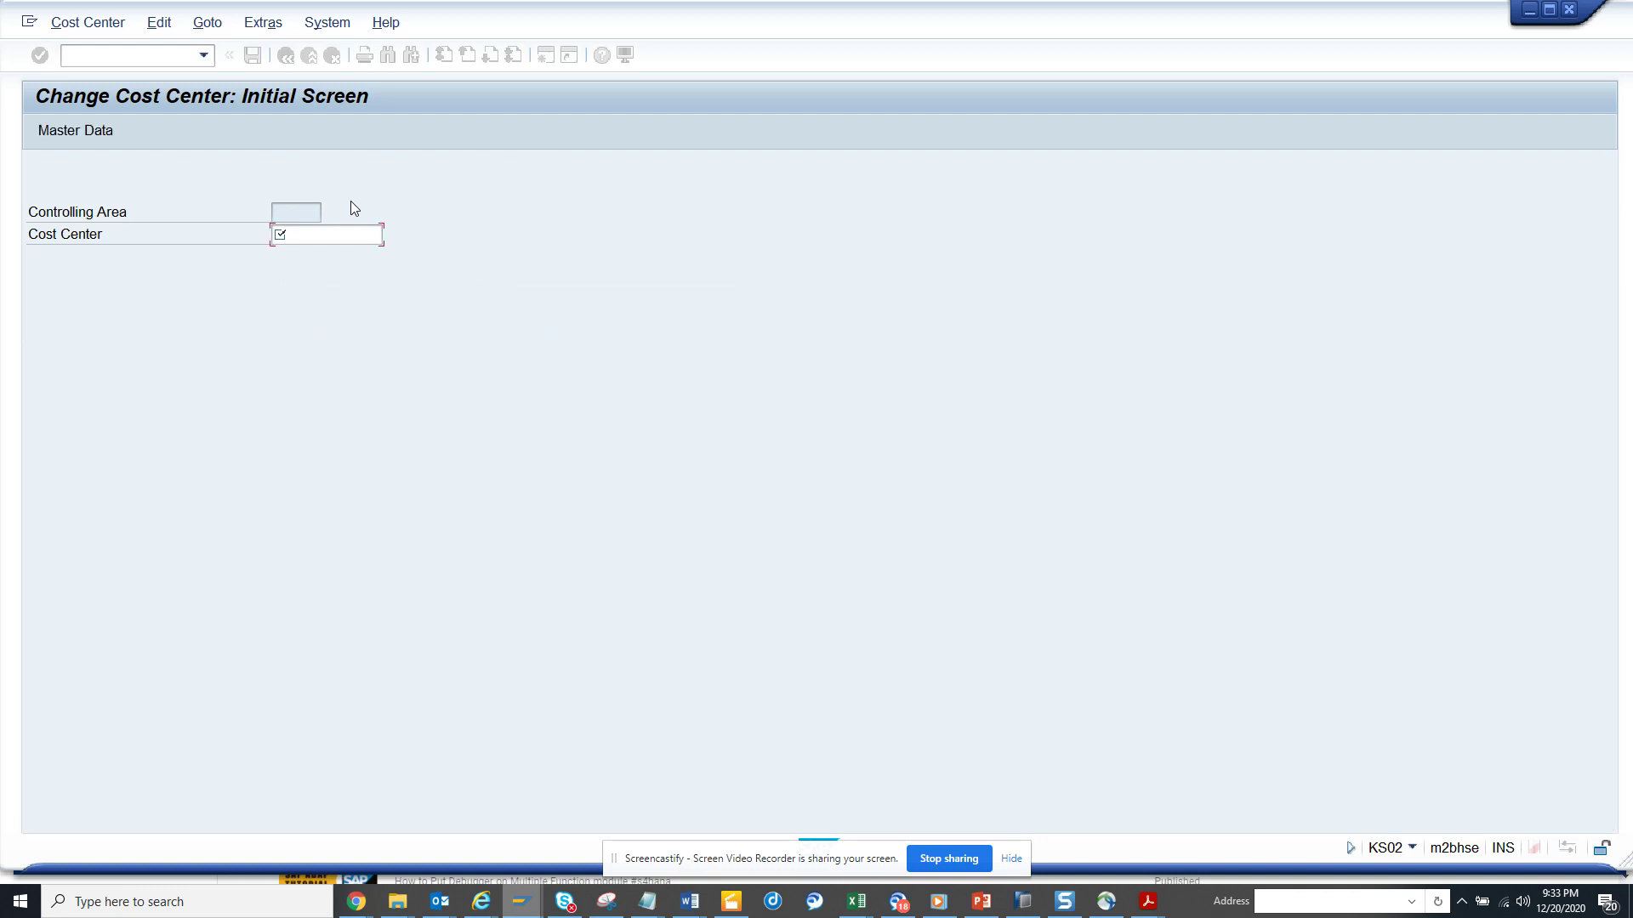
key("BackSpace")
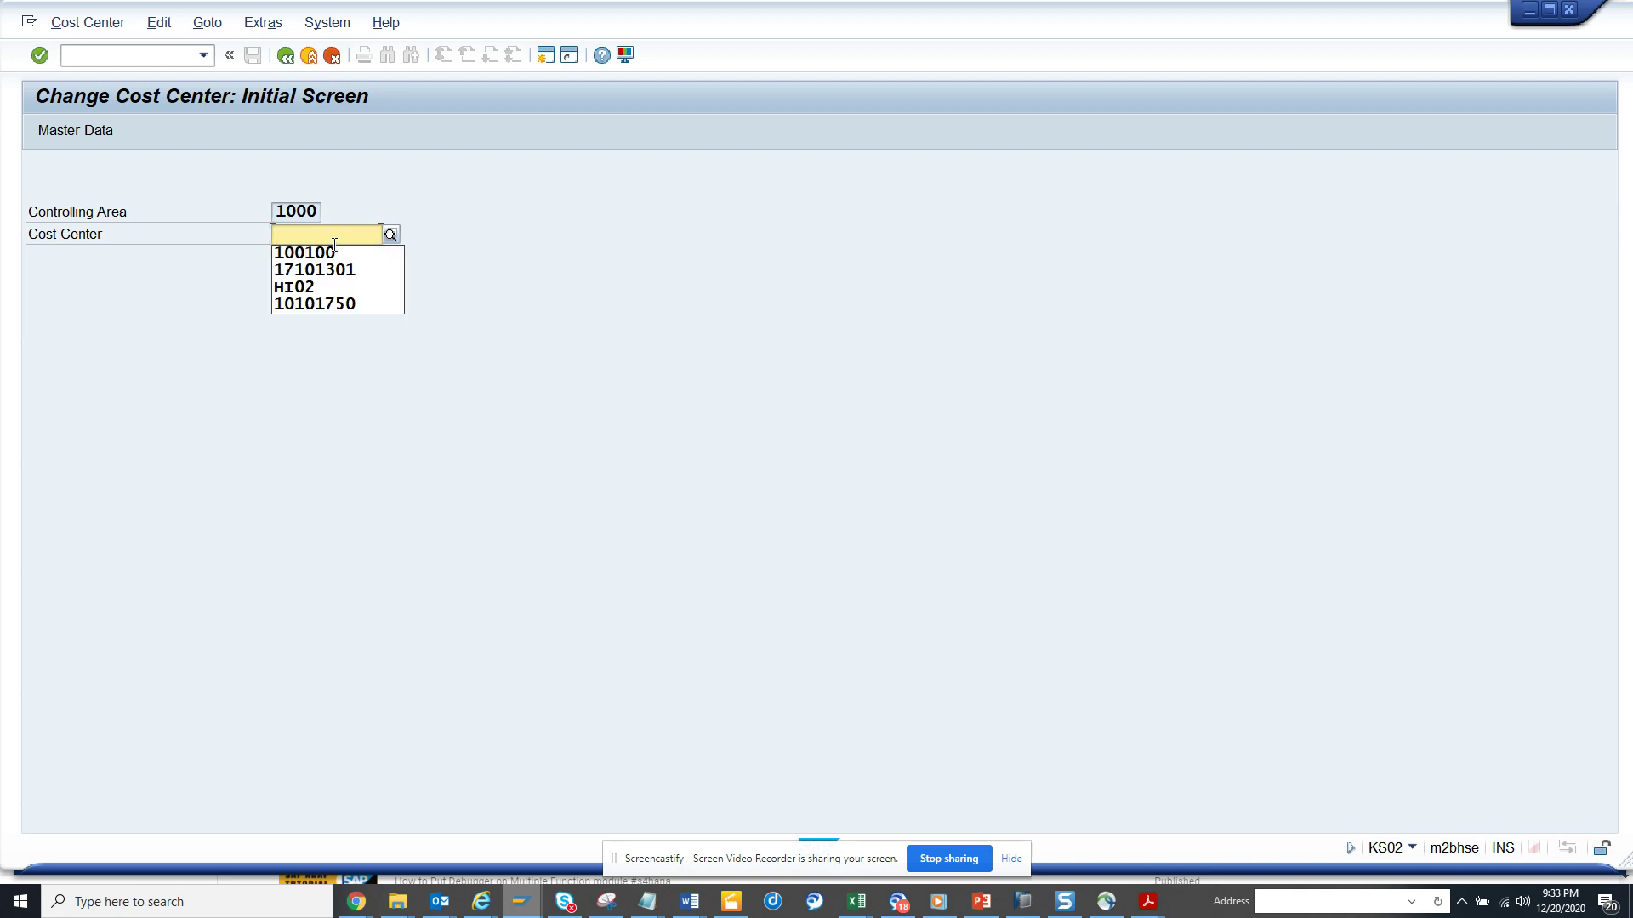
left_click(328, 253)
key("Return")
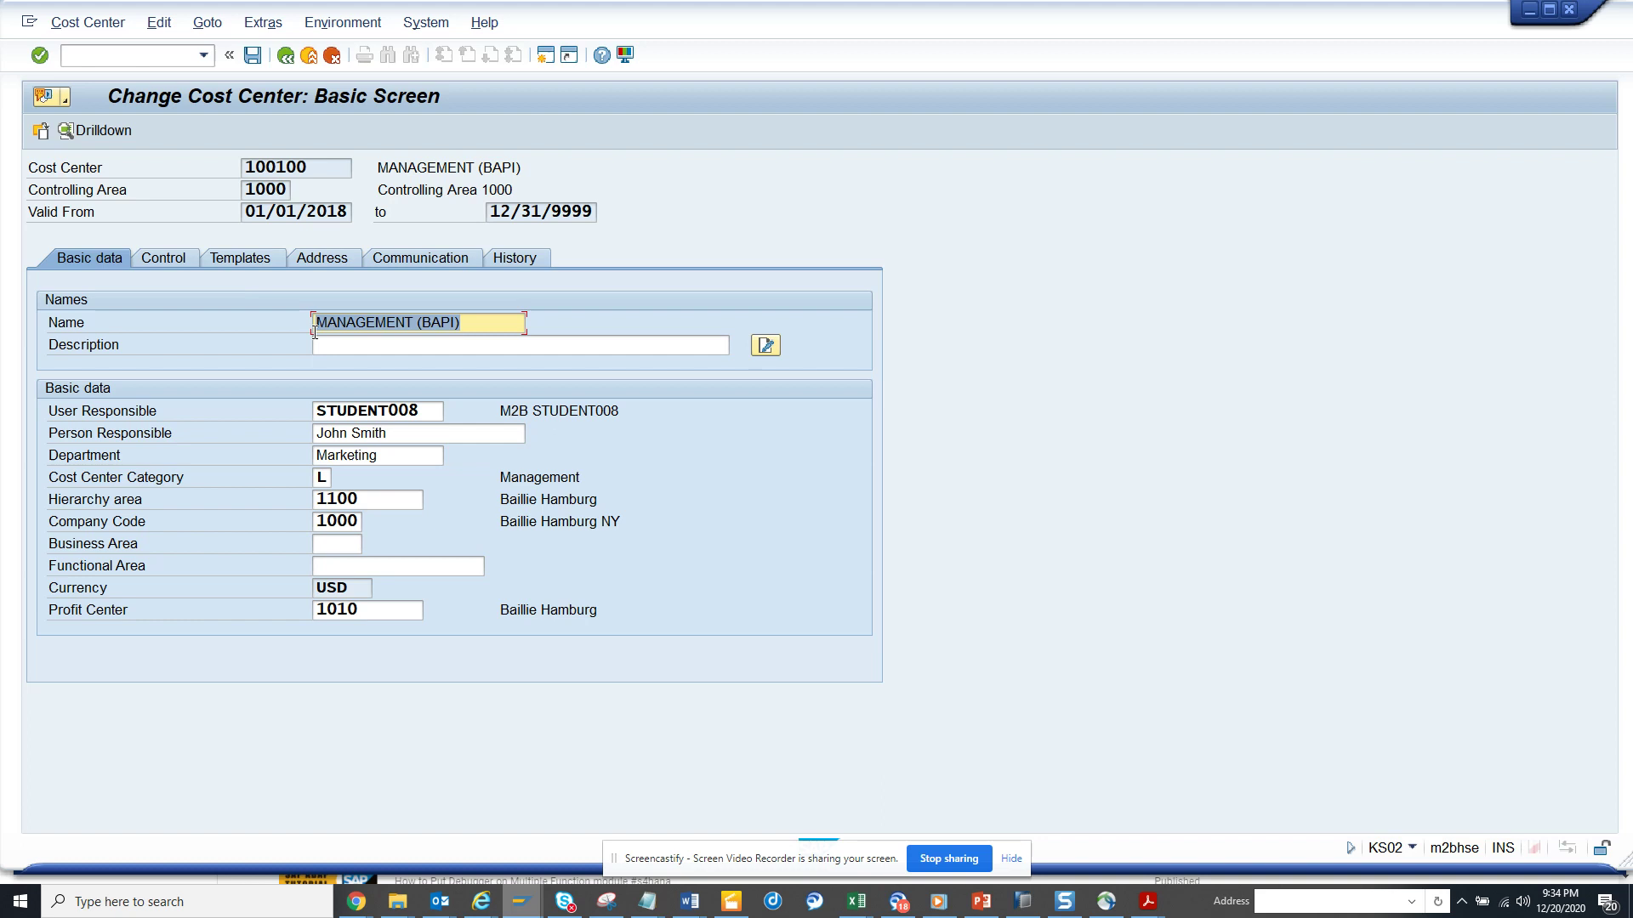
- Set the description to 'test 123', tick Plan primary costs on the Control tab, and save
left_click(366, 346)
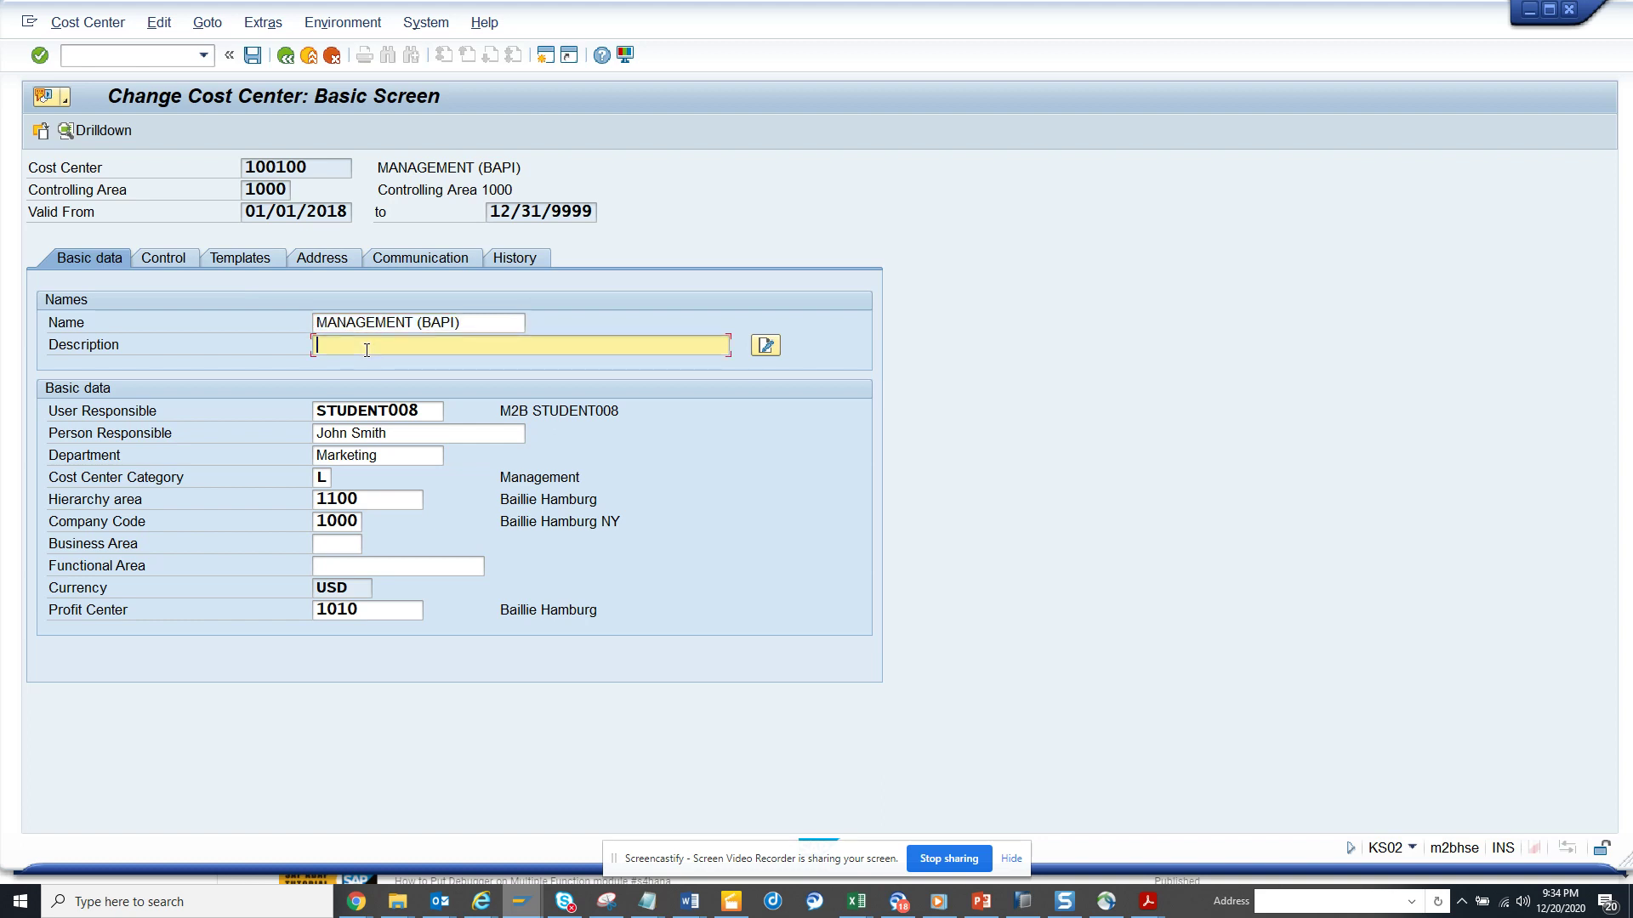
type("test 123")
left_click(158, 259)
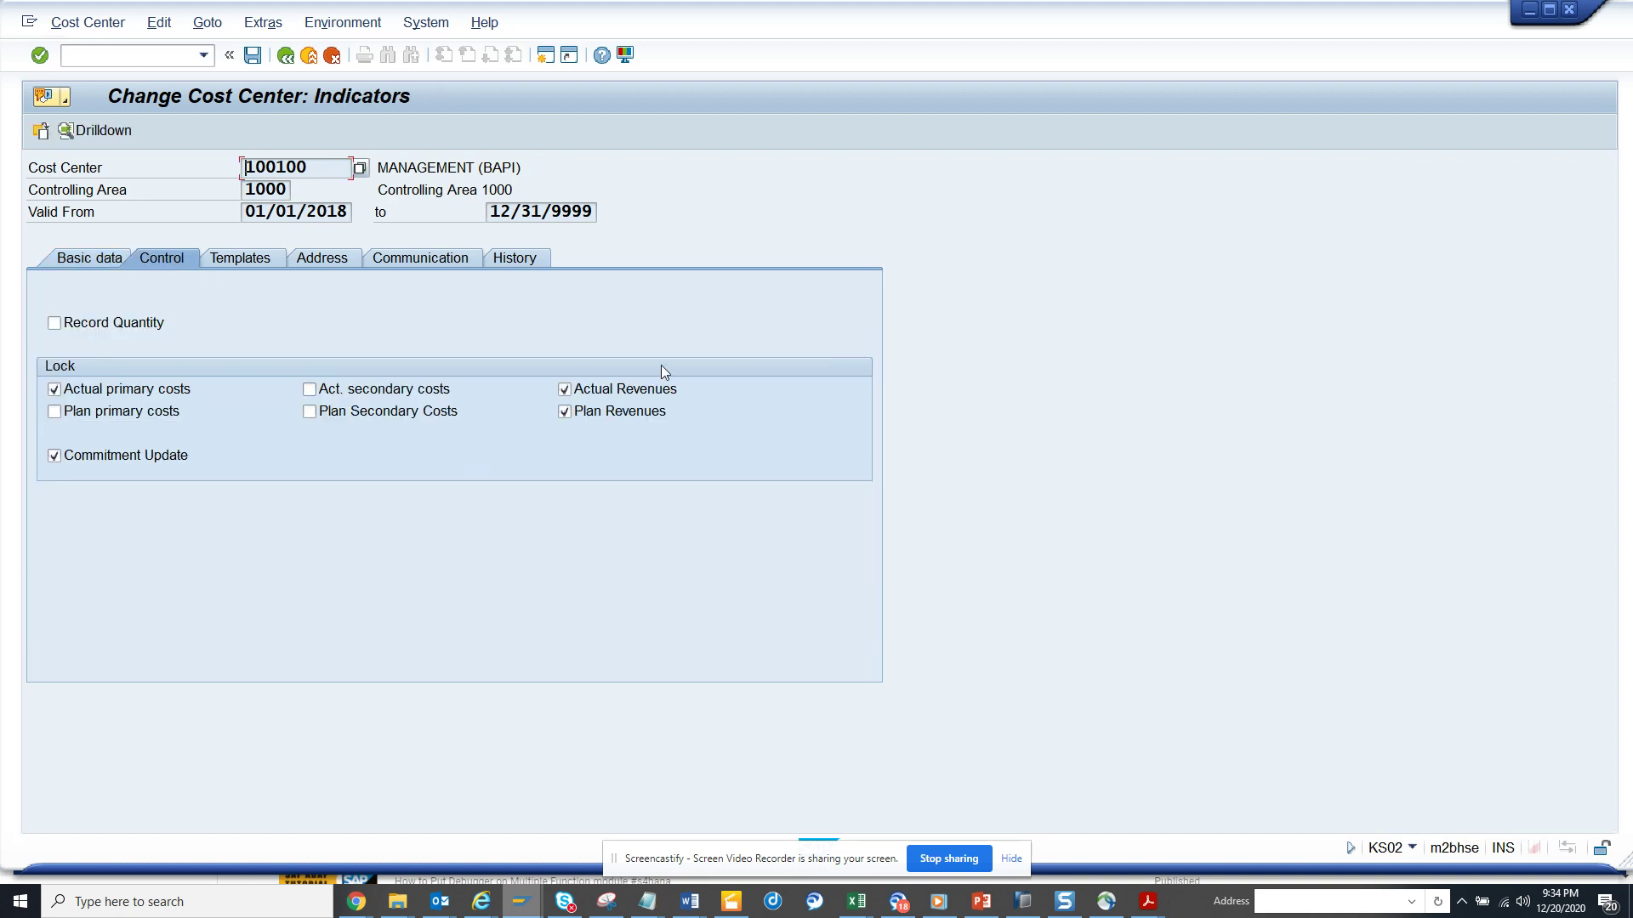
left_click(137, 412)
left_click(252, 55)
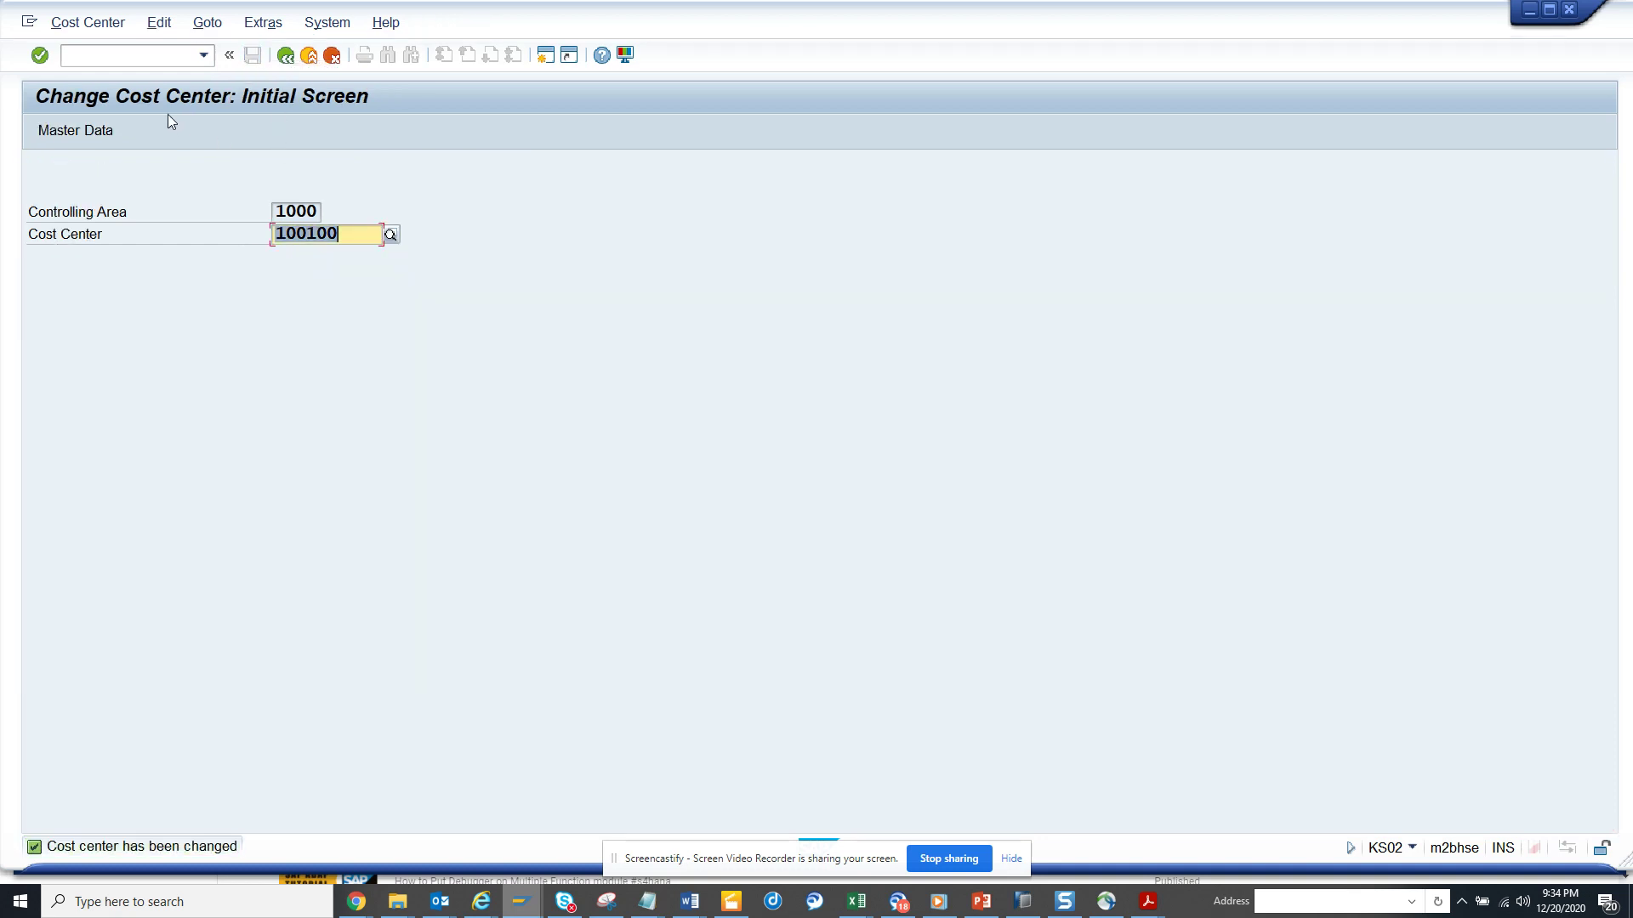
- Switch to displaying cost center 100100
left_click(85, 22)
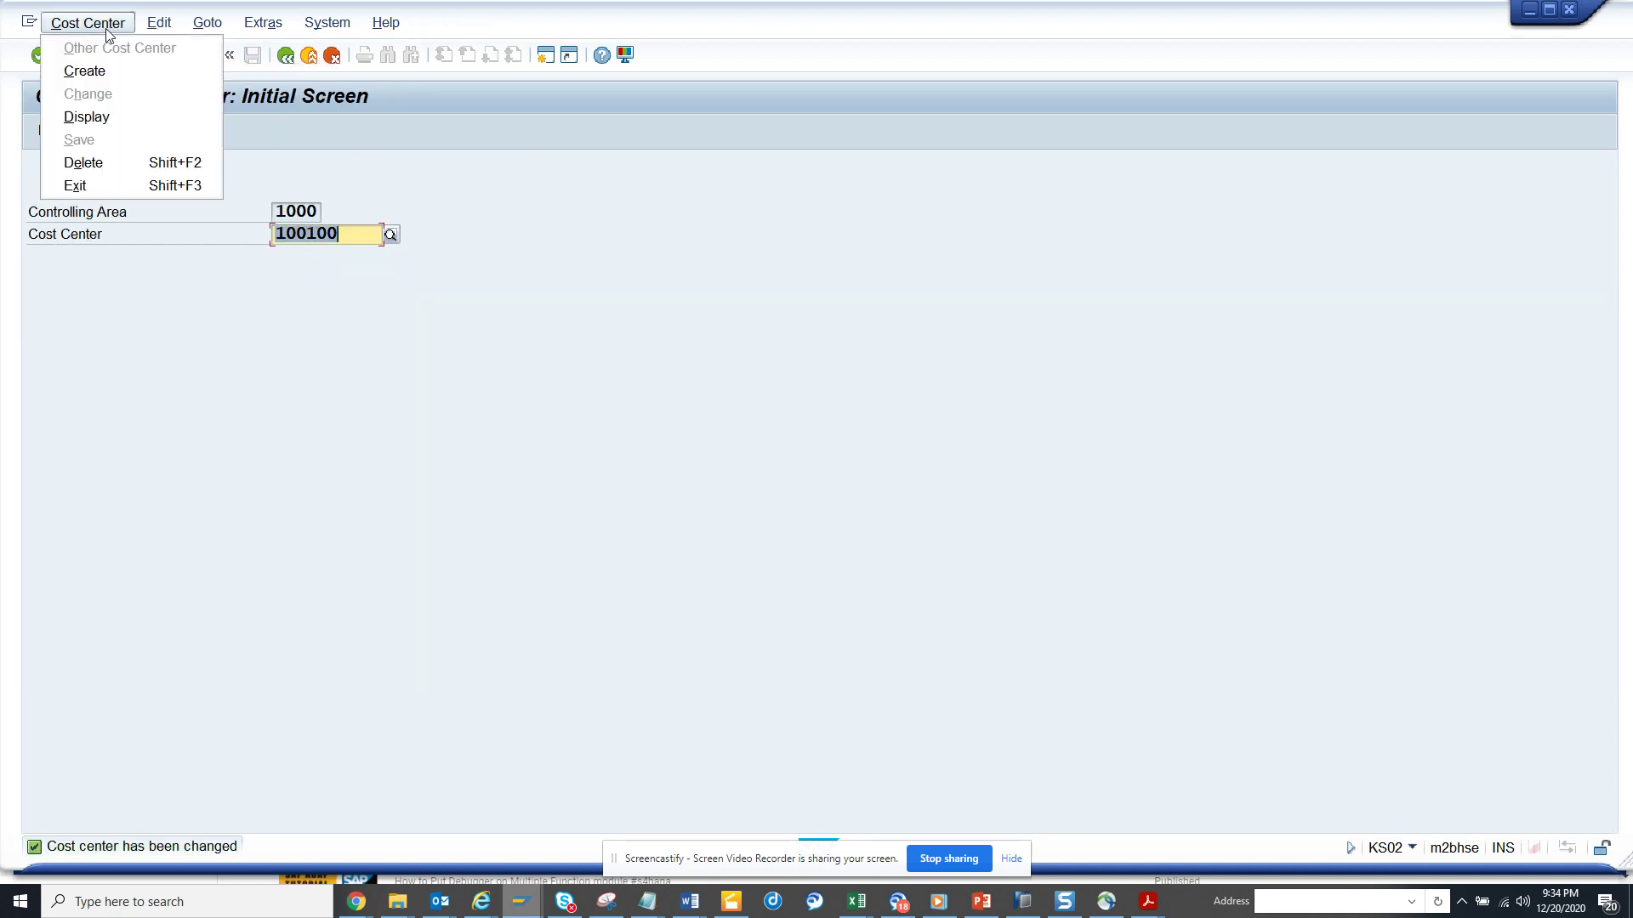
left_click(98, 112)
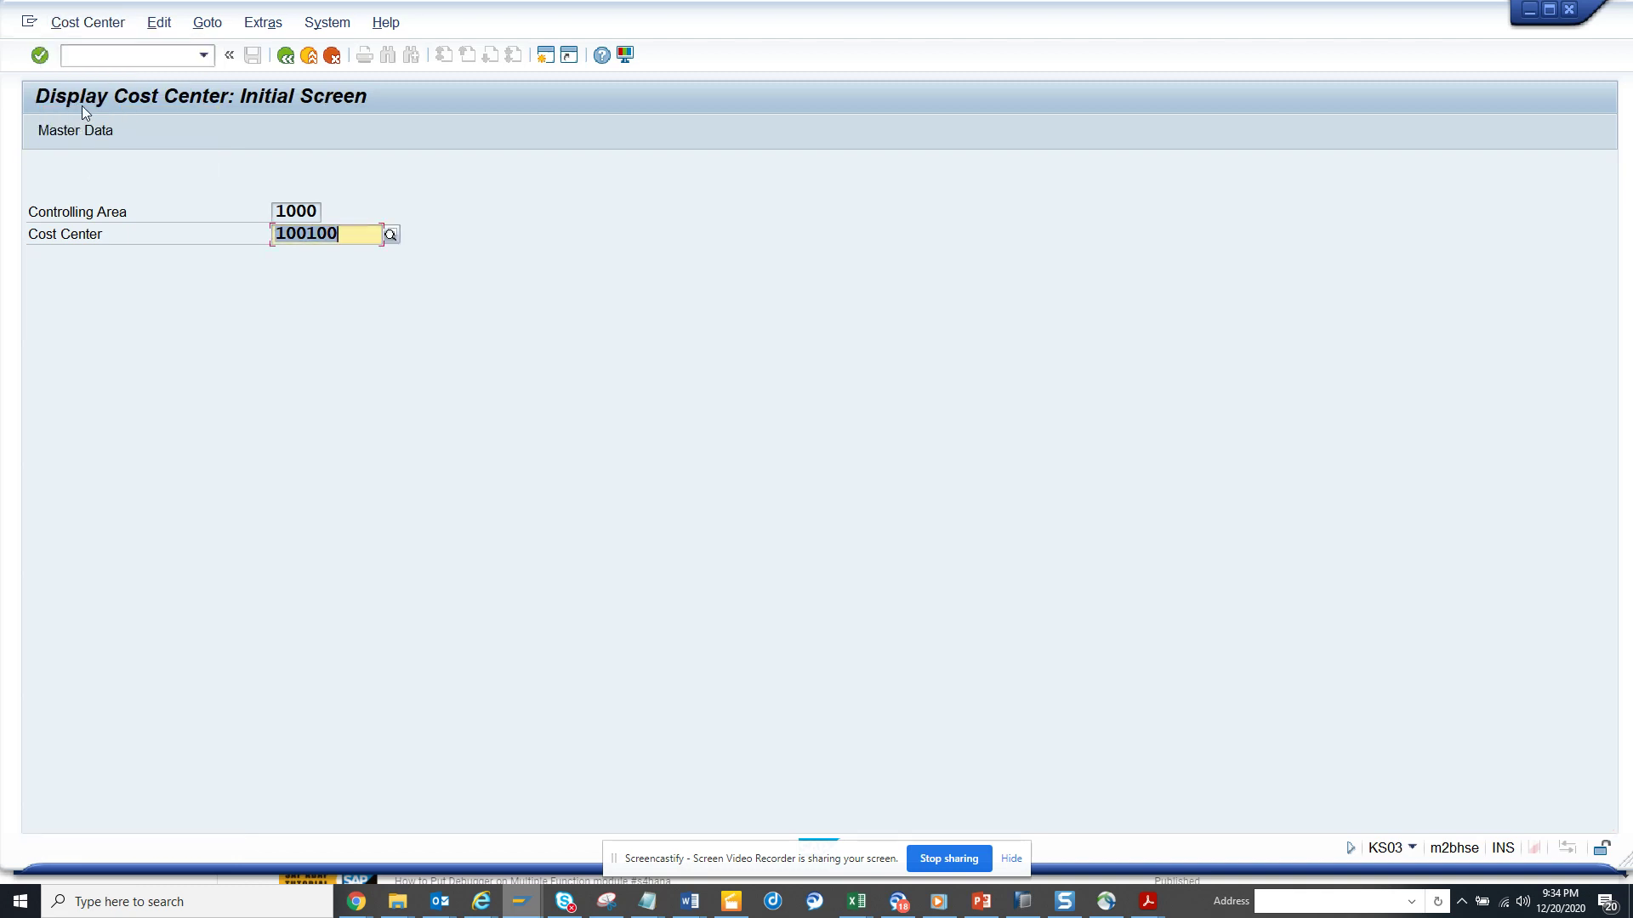
key("Return")
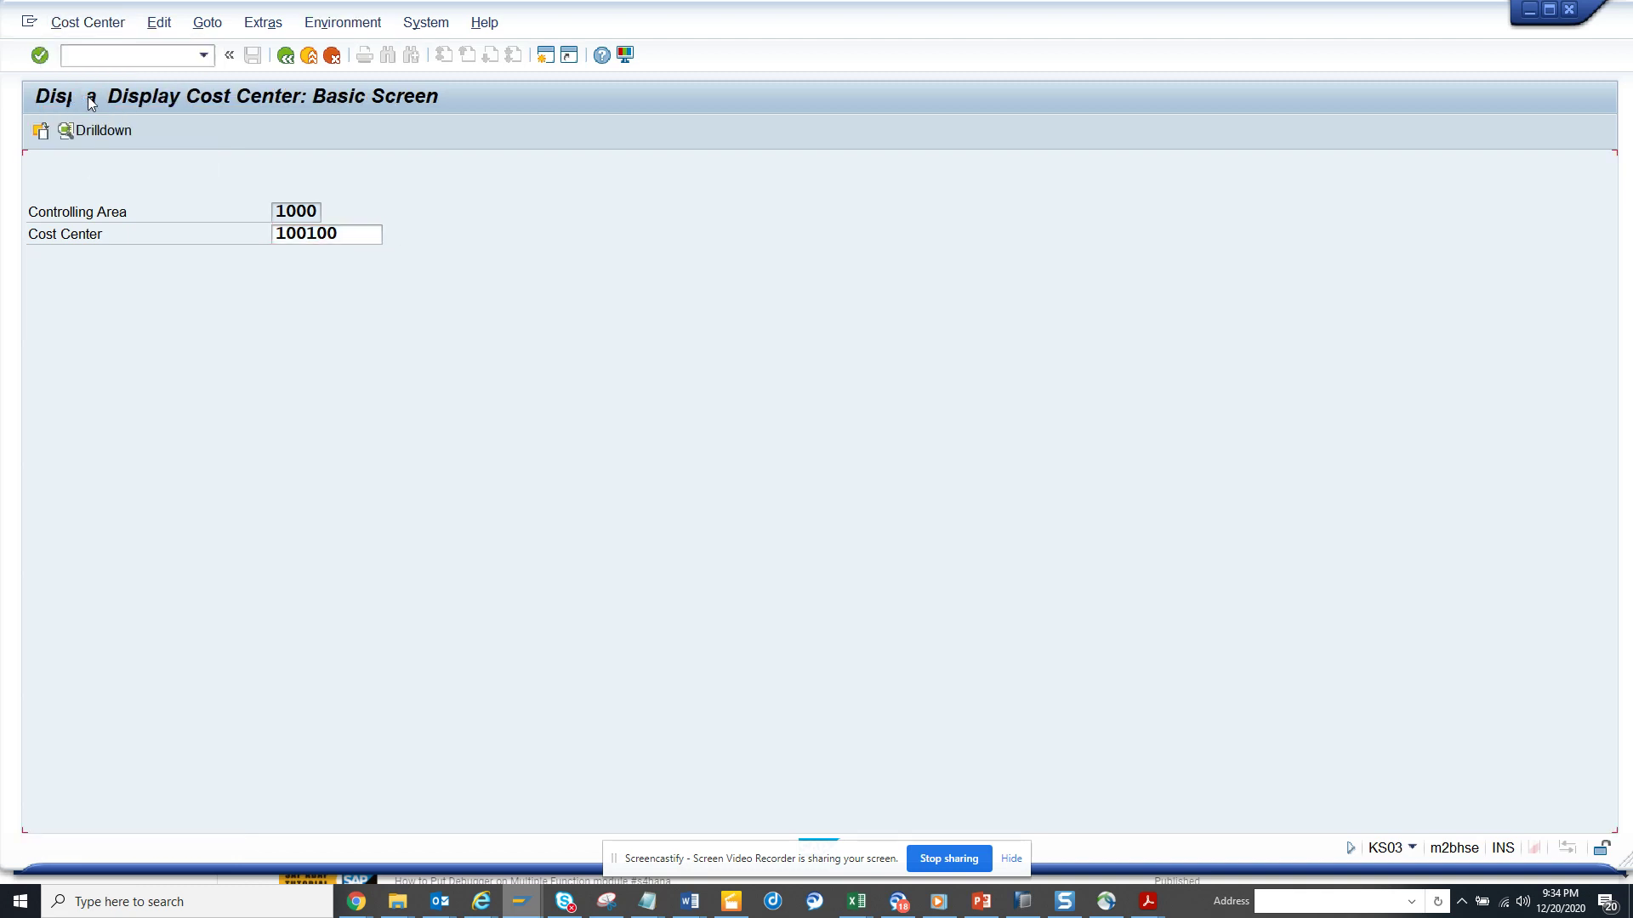
- Verify in the workflow overview that the notification completed with mail sent, then exit
left_click(66, 98)
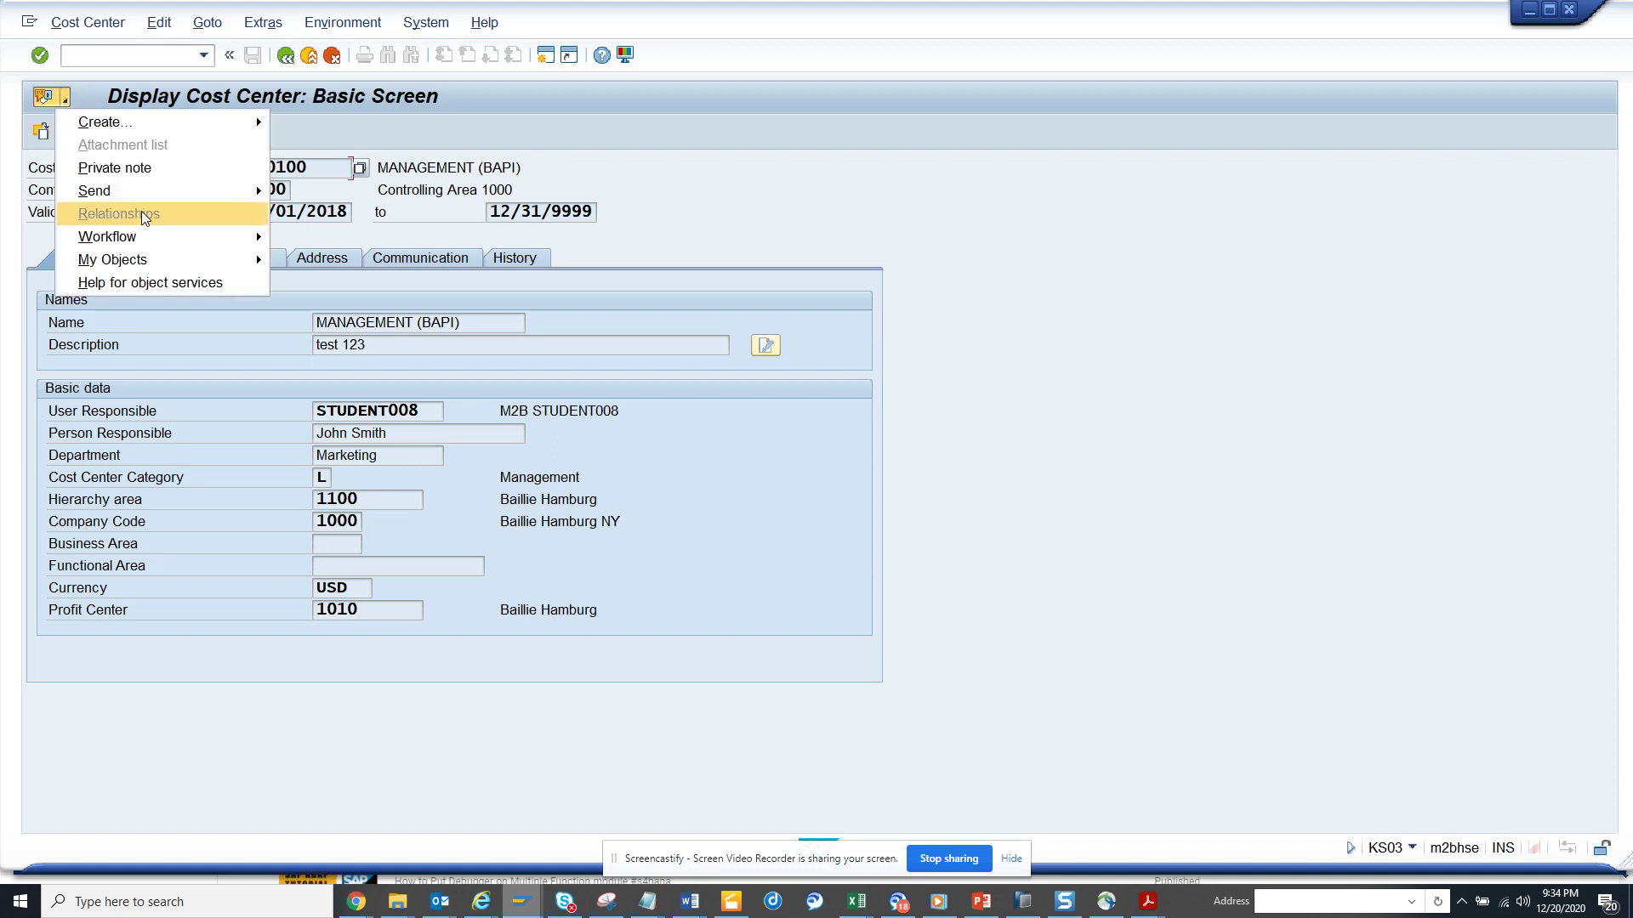
mouse_move(208, 236)
left_click(321, 247)
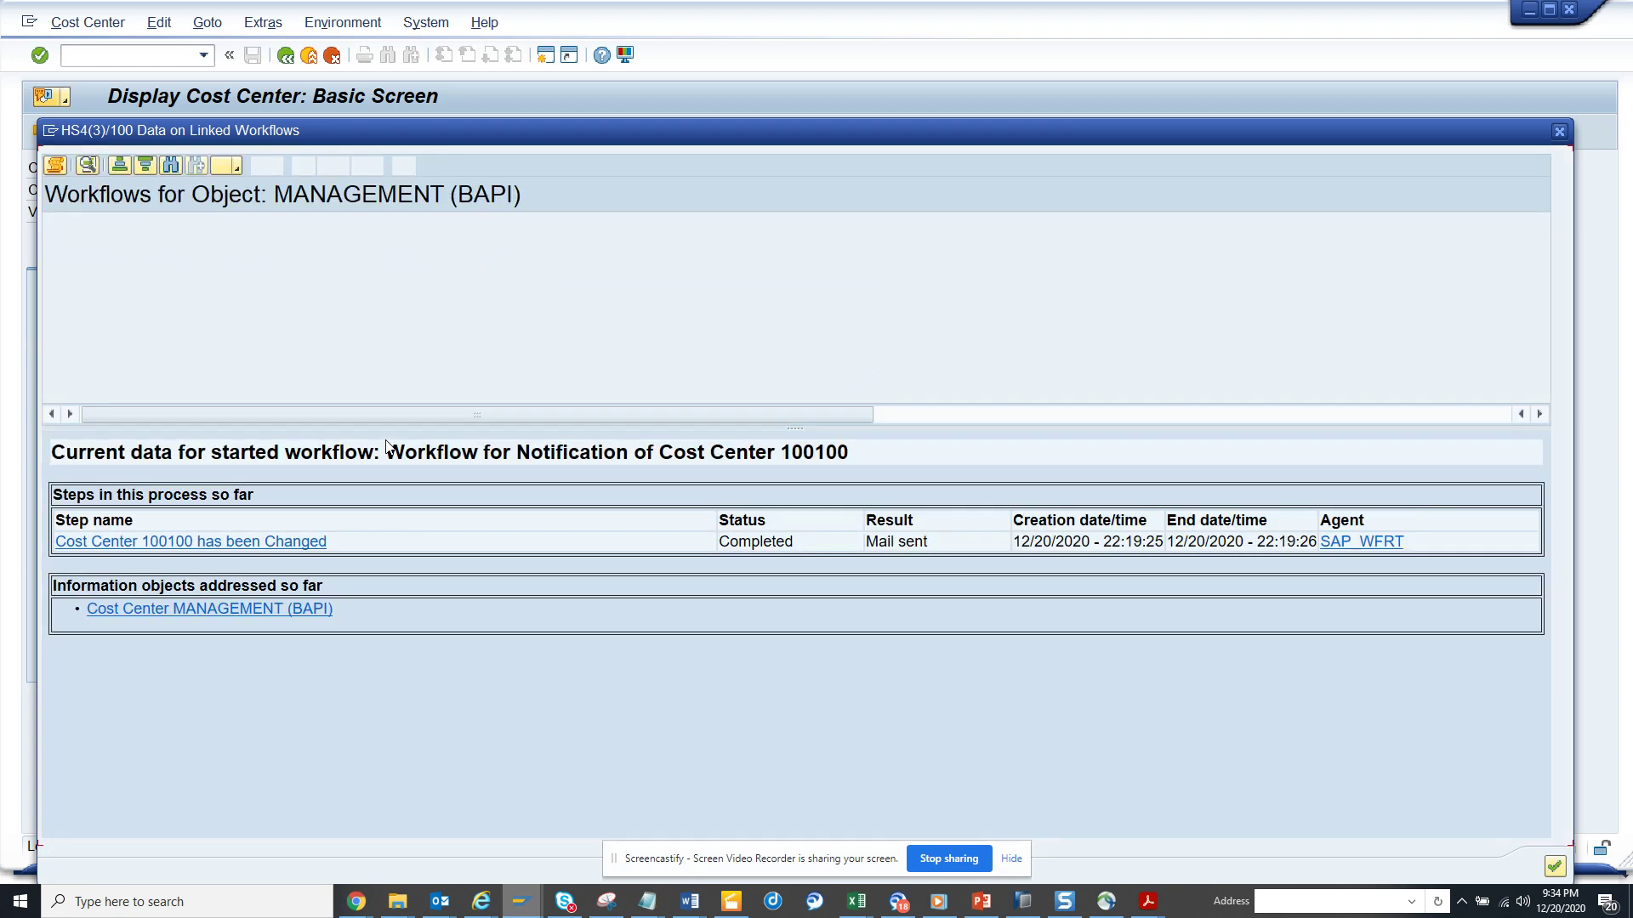
left_click(289, 542)
left_click(387, 517)
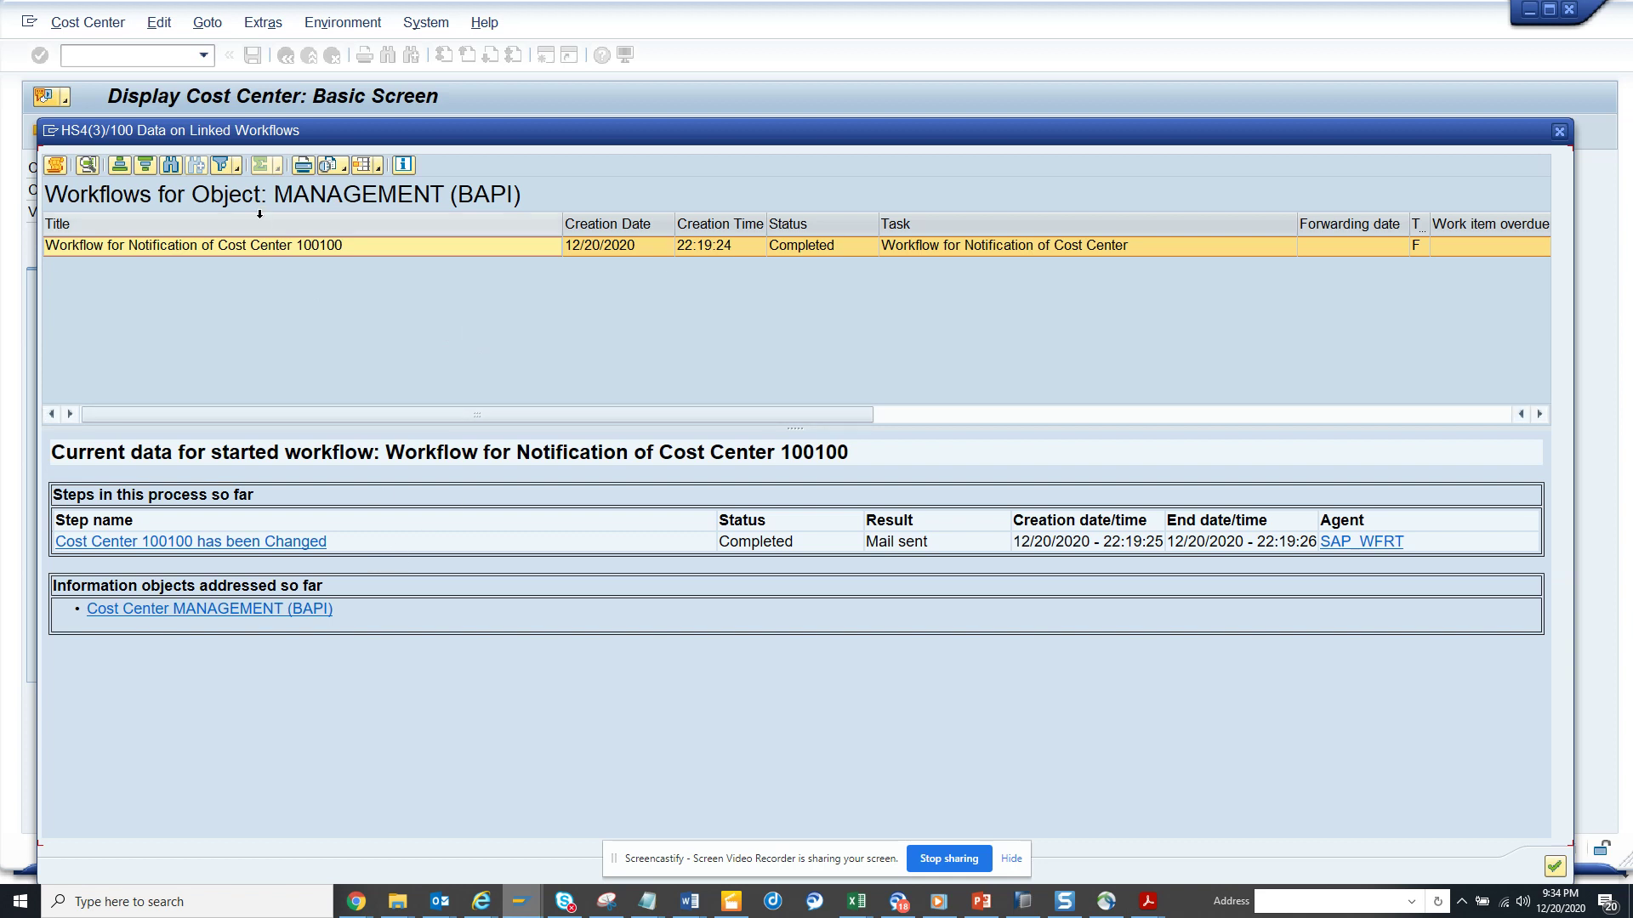
left_click(49, 134)
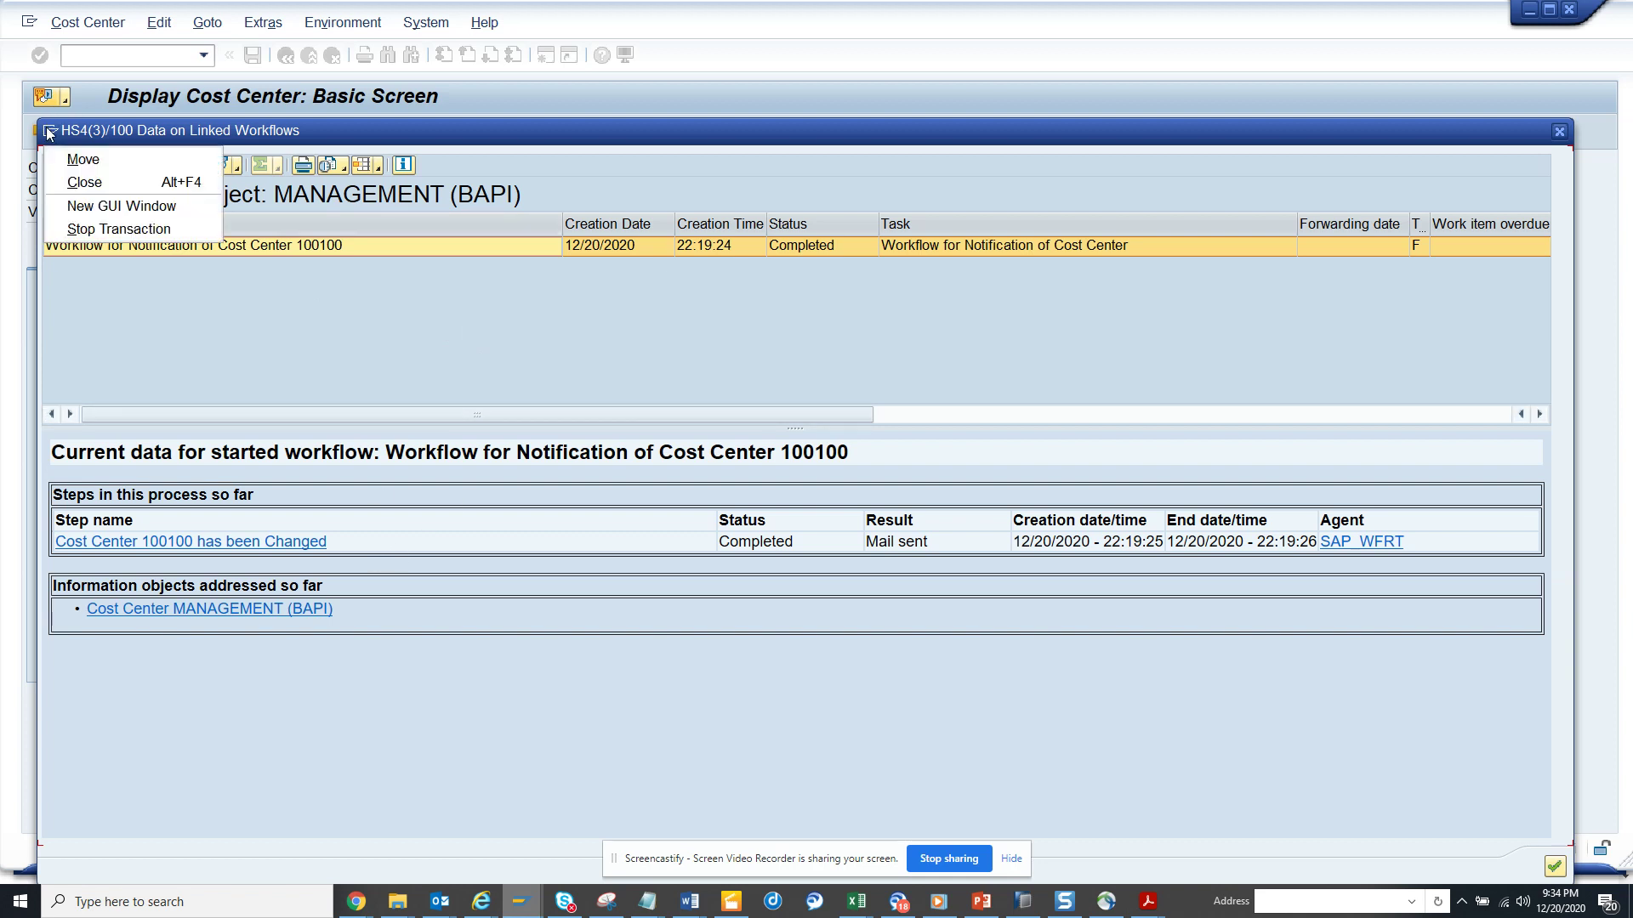
left_click(90, 205)
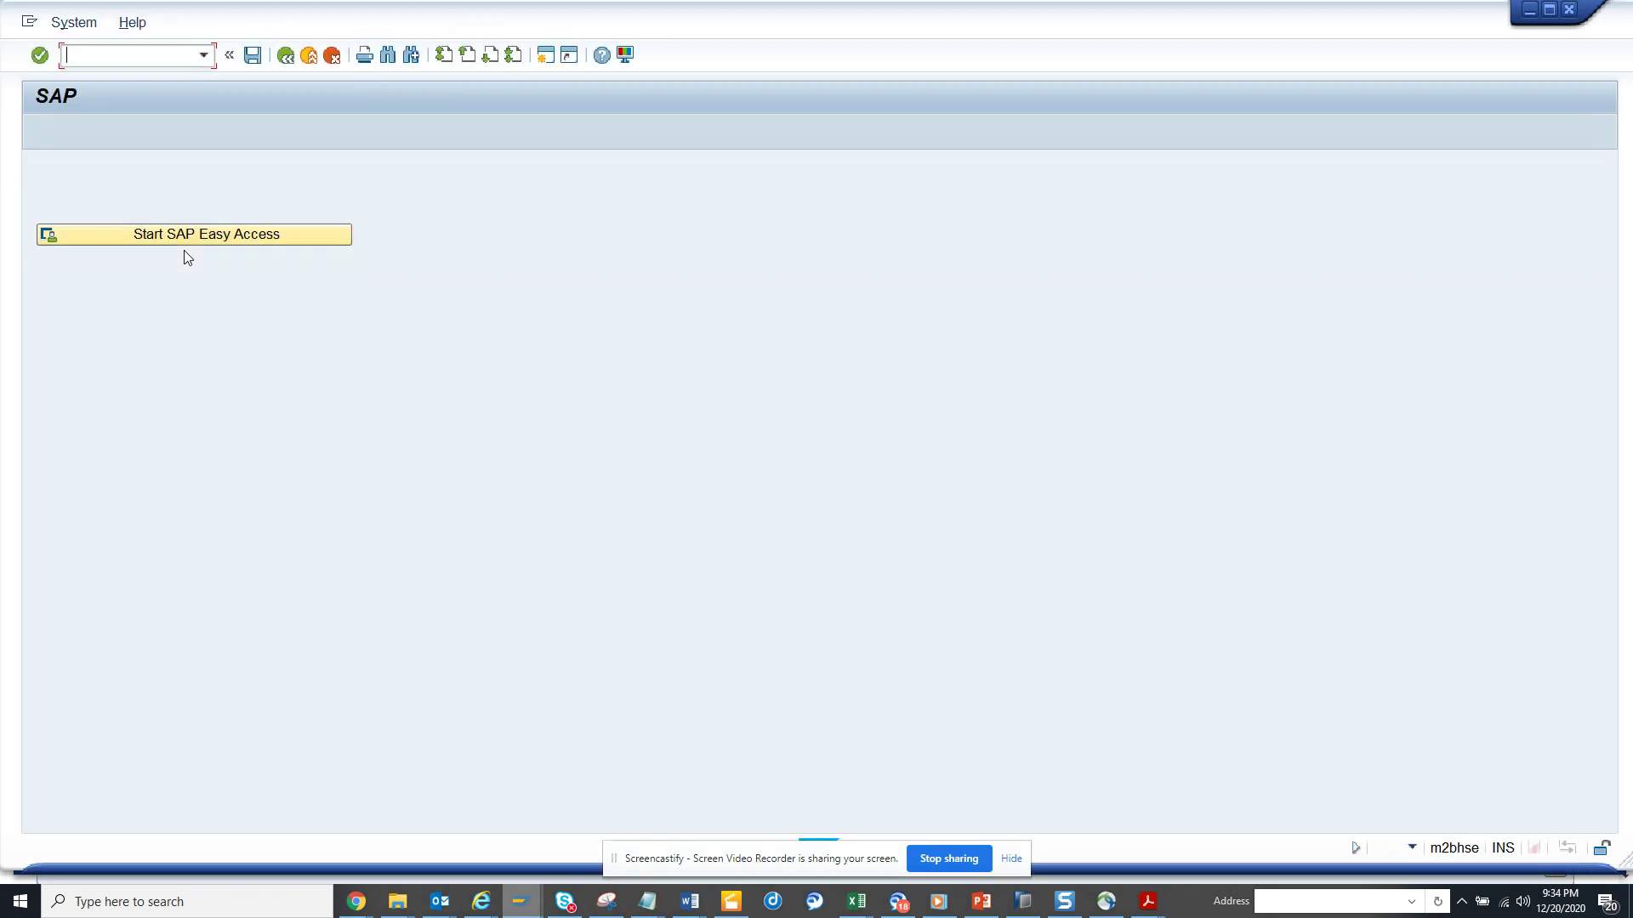
- In SOST, display the queued 'Cost Center 100100 has been Changed' email
type("sost")
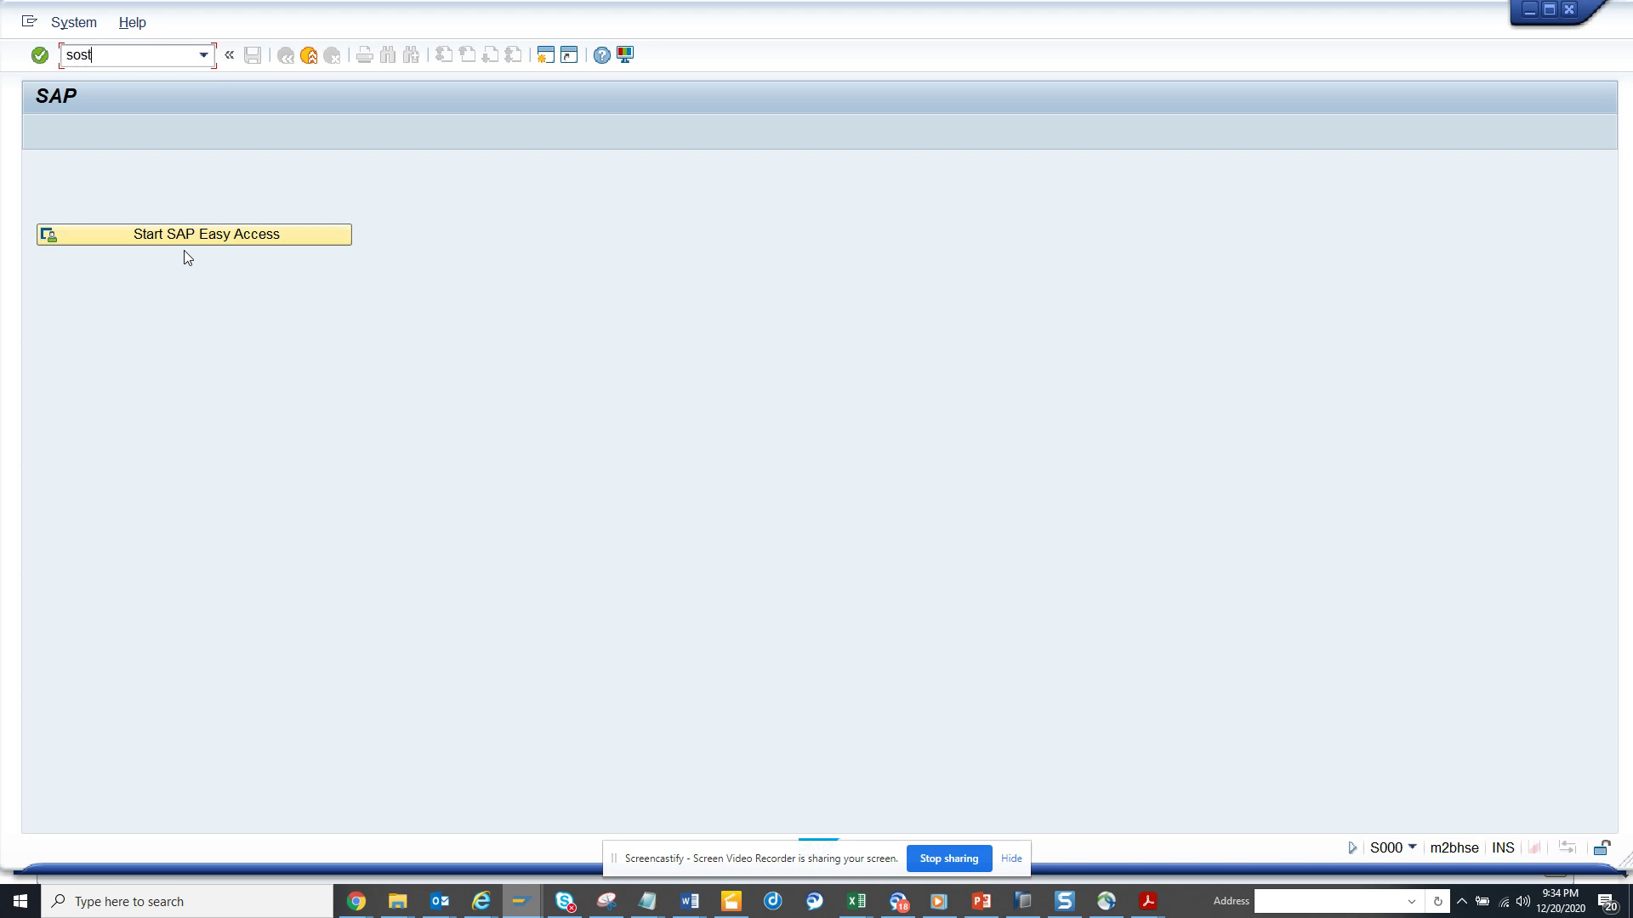
key("Return")
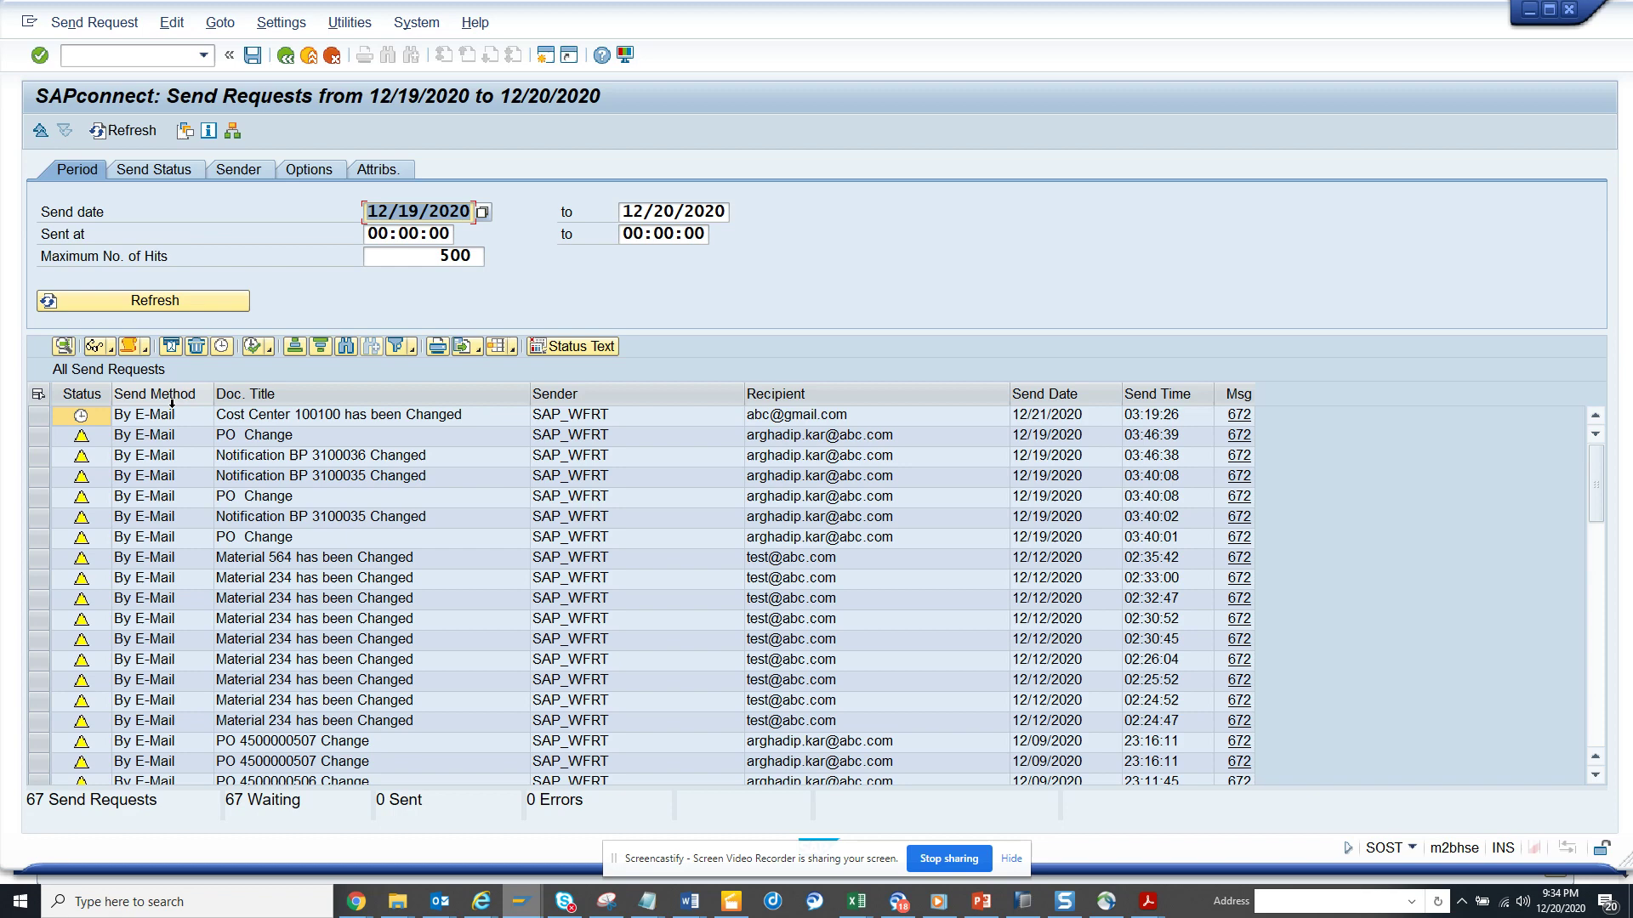
left_click(38, 416)
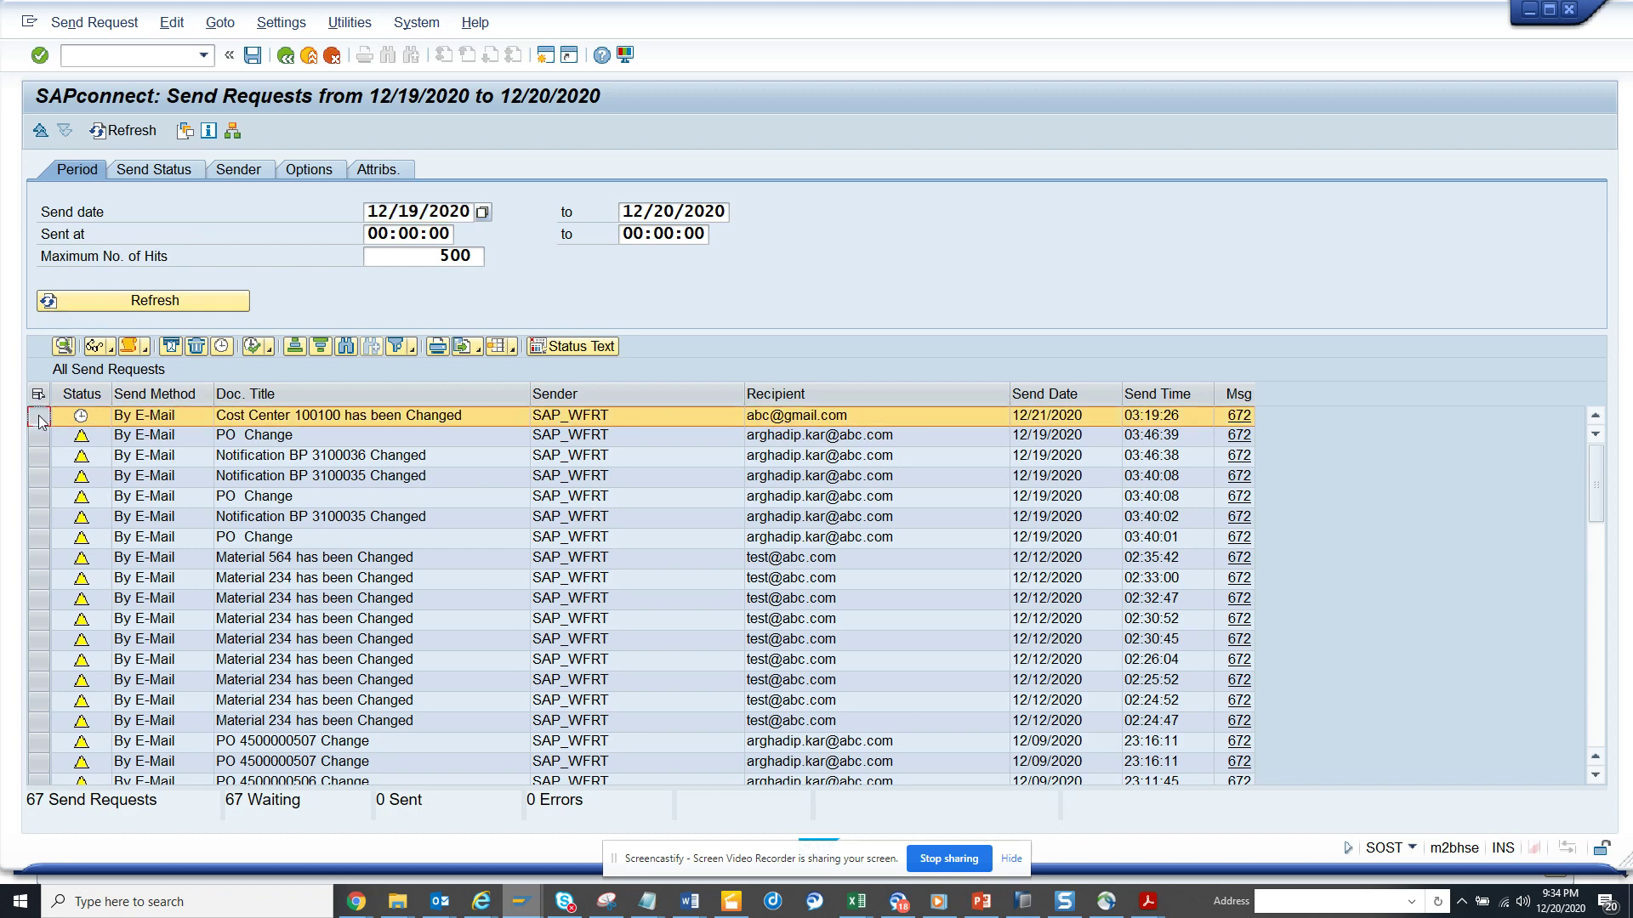
left_click(94, 347)
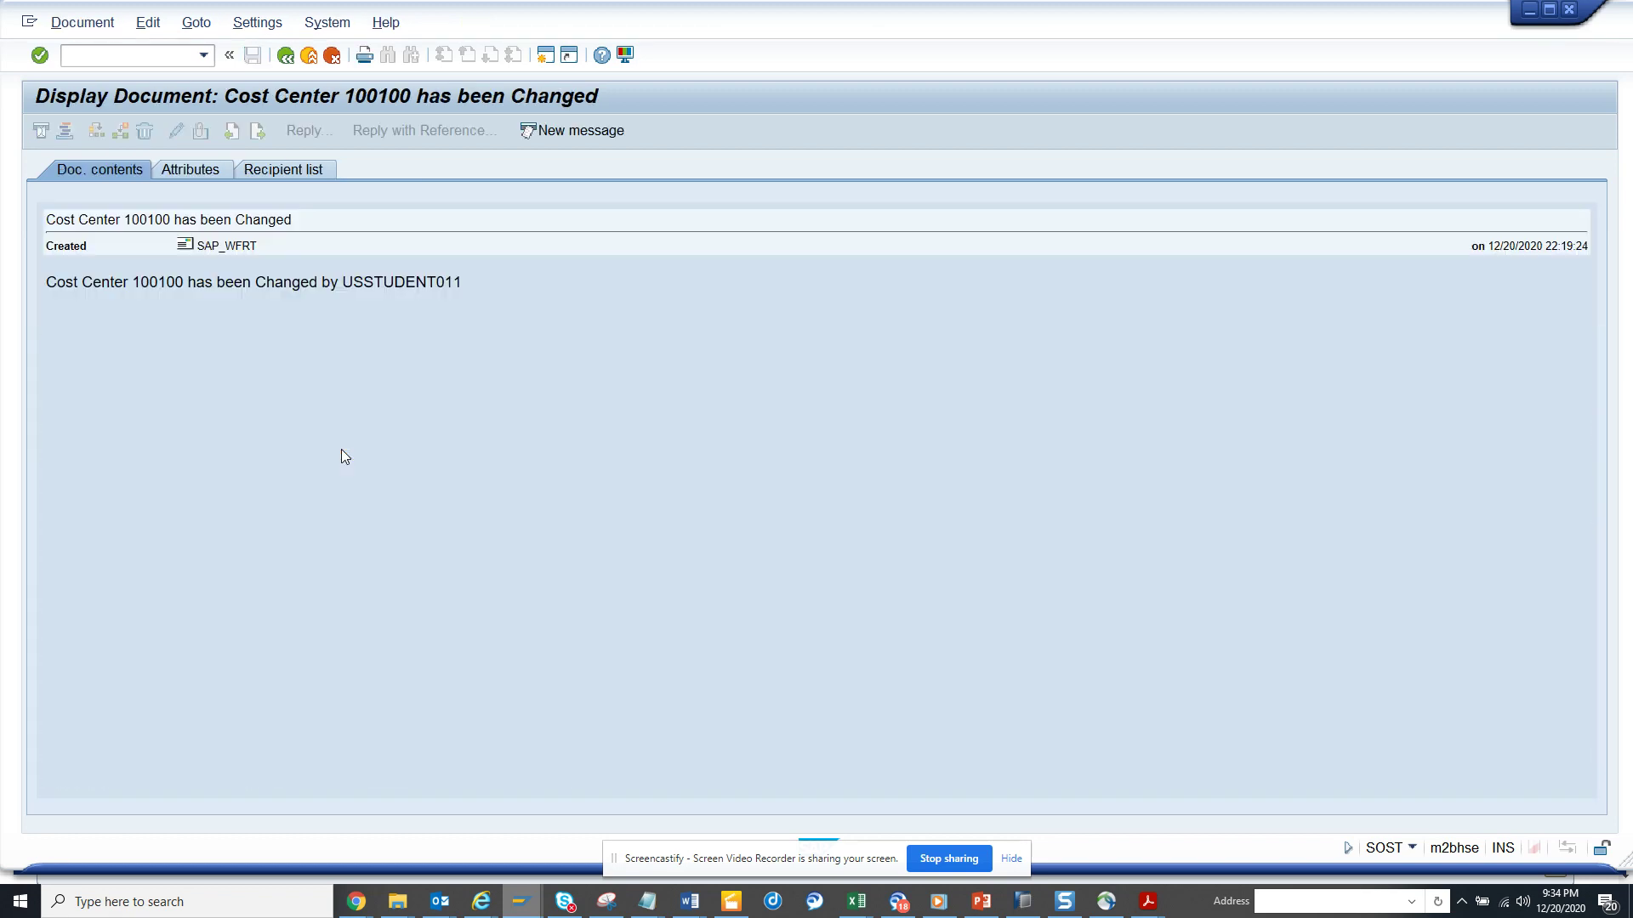